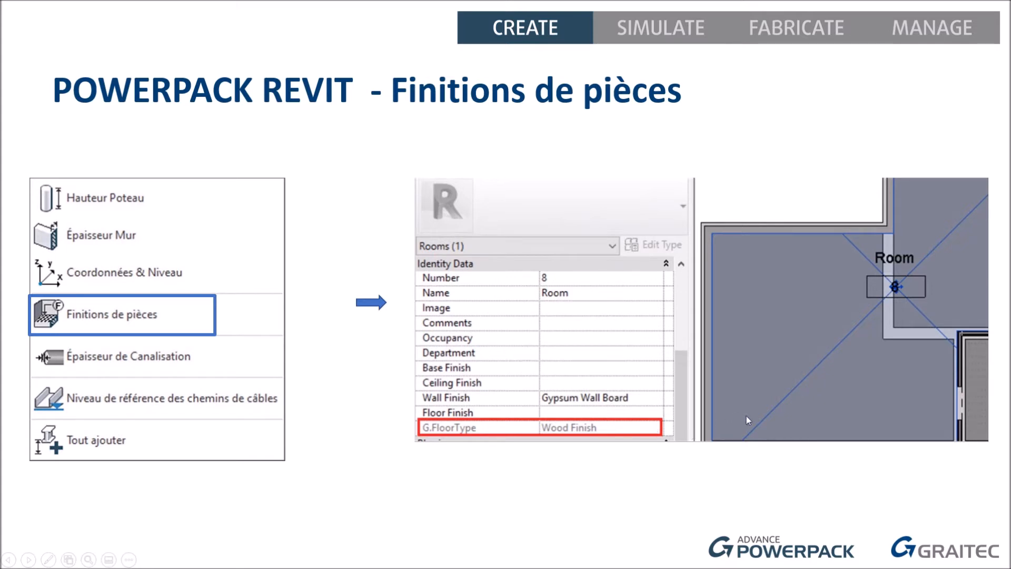
- Move on to the next slide and switch from the presentation to the Revit window with the G_P4R-STR_VL8 model
click(438, 250)
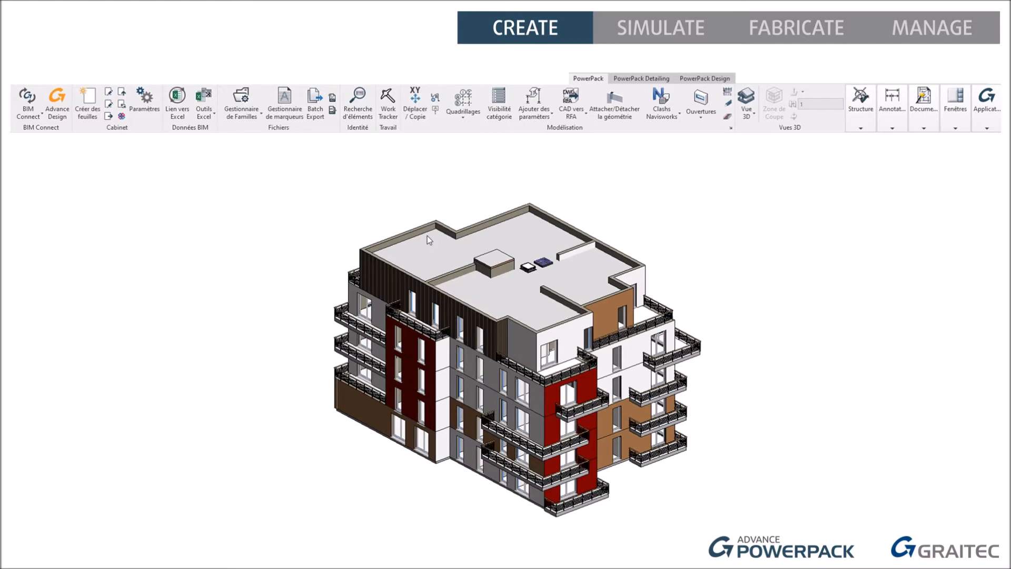
key(super)
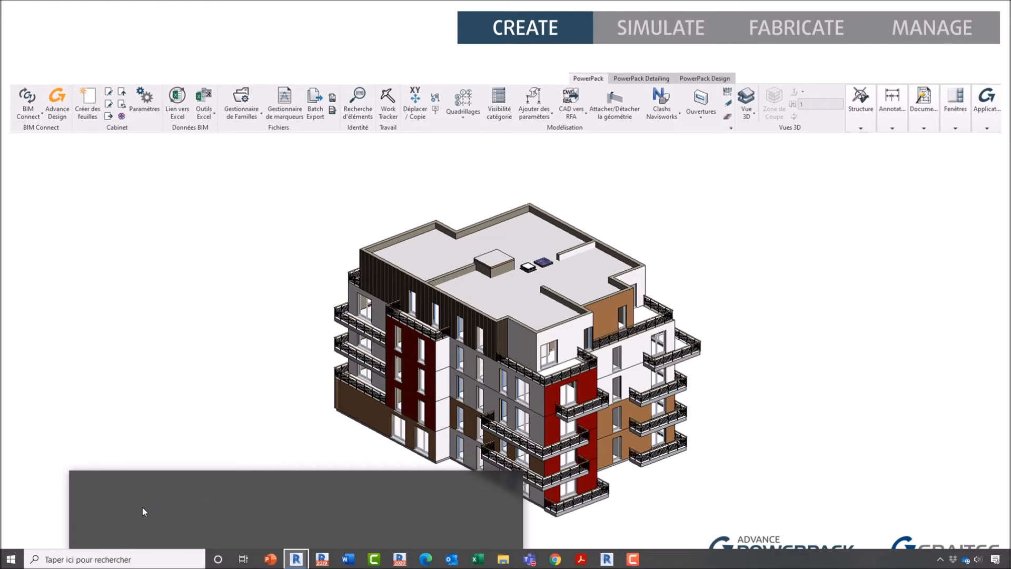
mouse_move(297, 558)
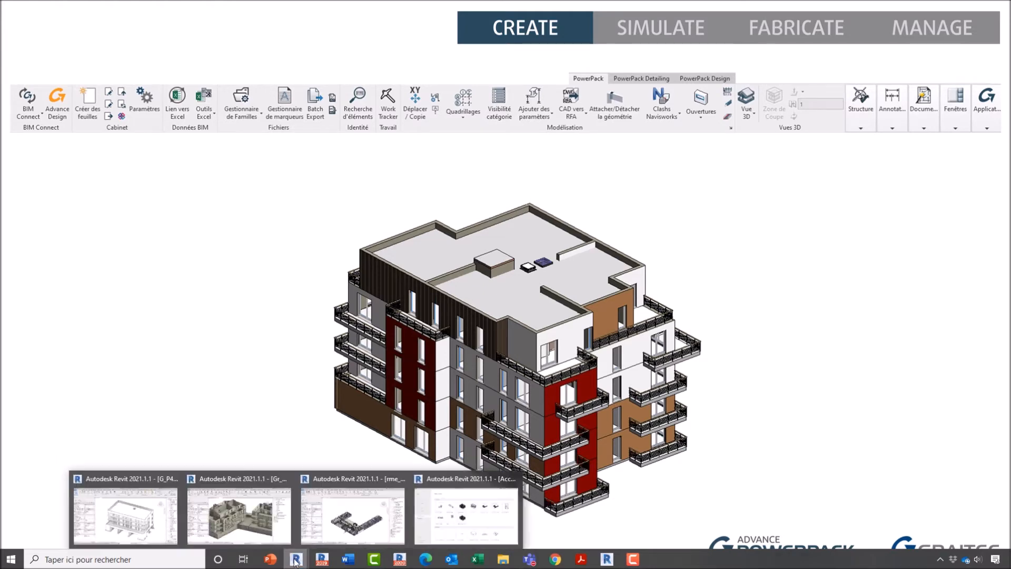
click(148, 529)
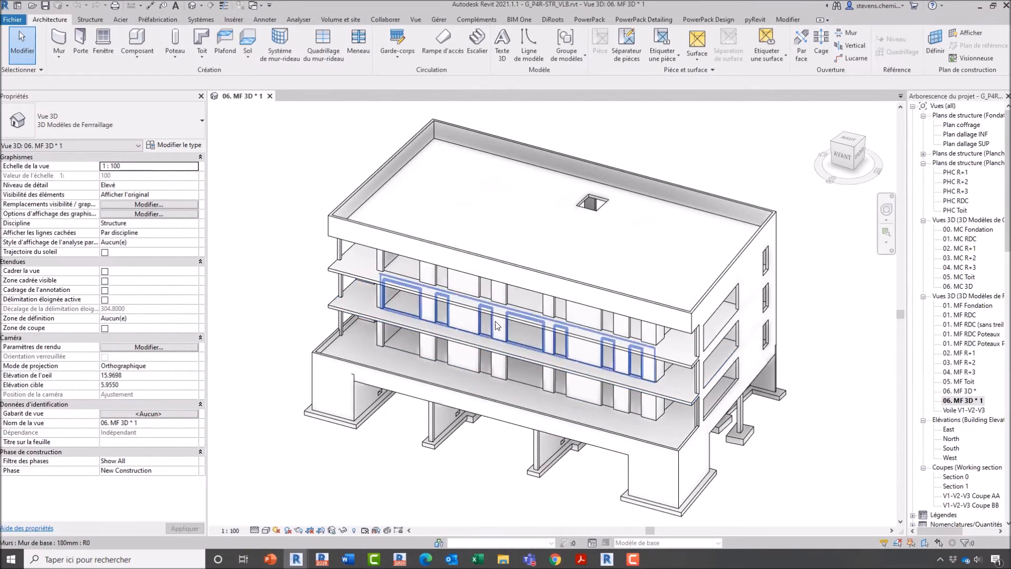
shift+middle_drag(585, 342, 684, 300)
- Open the PowerPack customization dialog and show its ribbon customization page
click(592, 20)
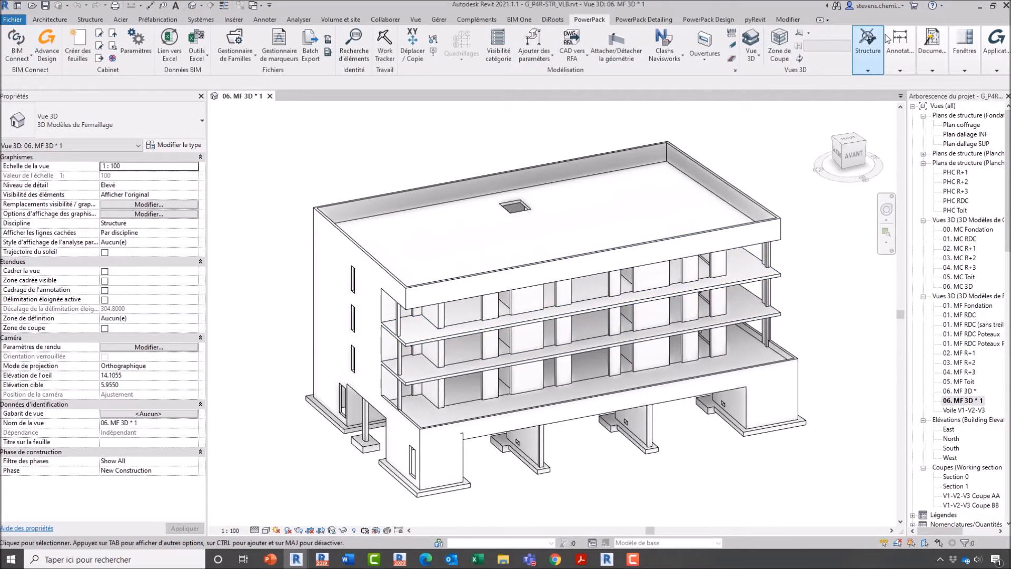
mouse_move(999, 61)
click(829, 101)
click(835, 189)
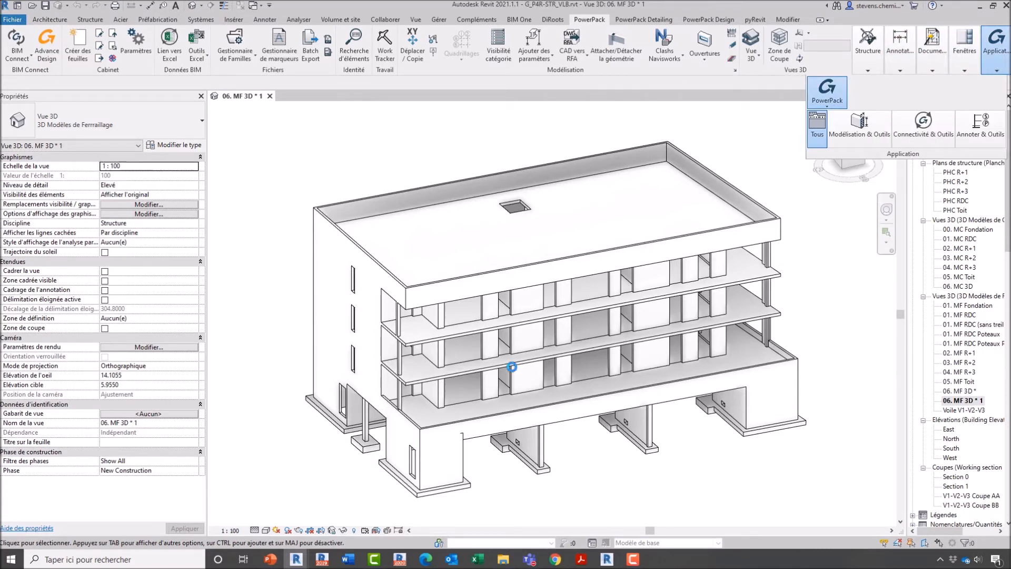
click(429, 128)
- Disable the Lien vers Excel command in the ribbon command list and enable it again
scroll(485, 280, down, 3)
scroll(484, 279, down, 15)
scroll(493, 282, up, 5)
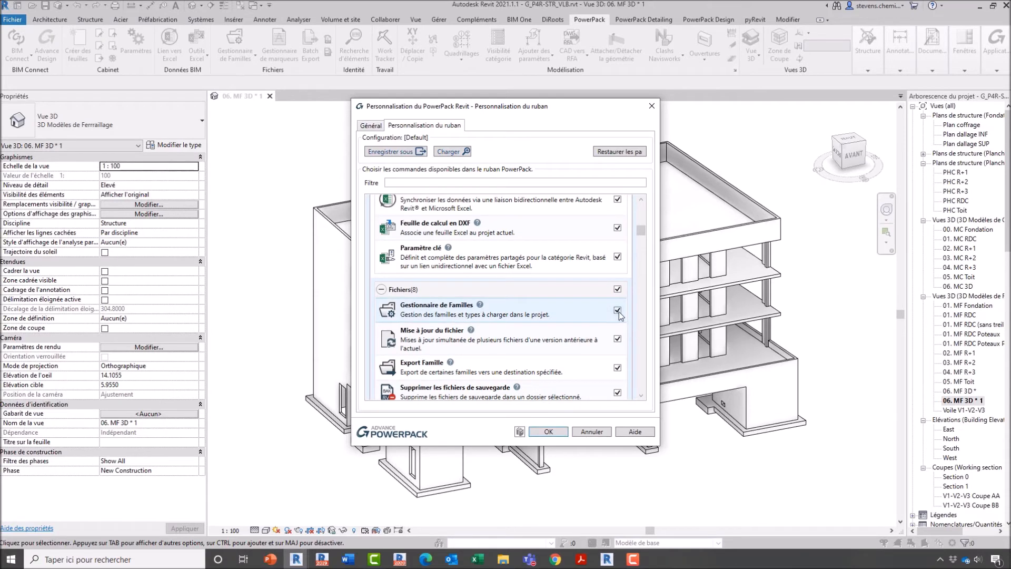
click(618, 311)
scroll(600, 306, up, 1)
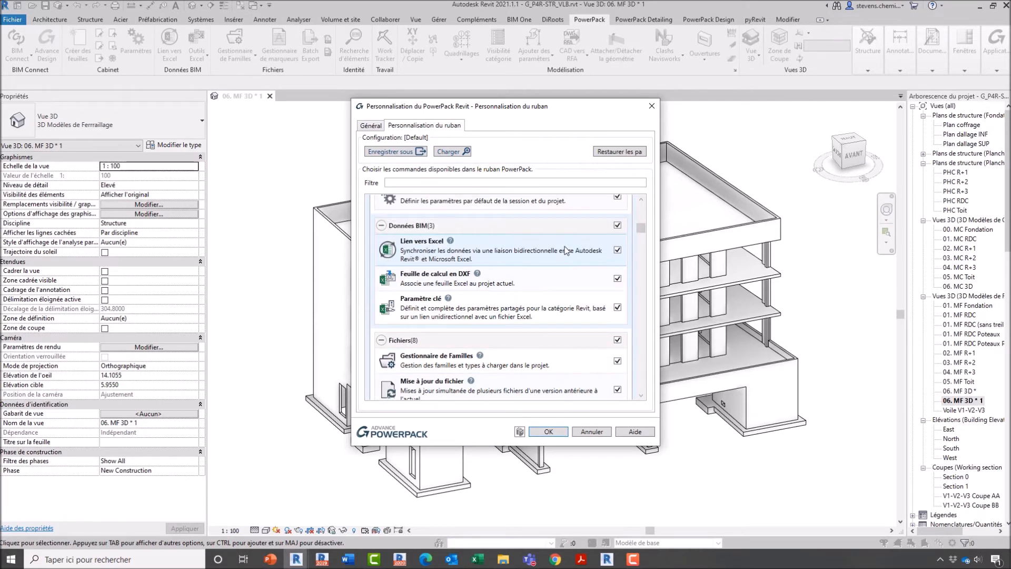
click(617, 250)
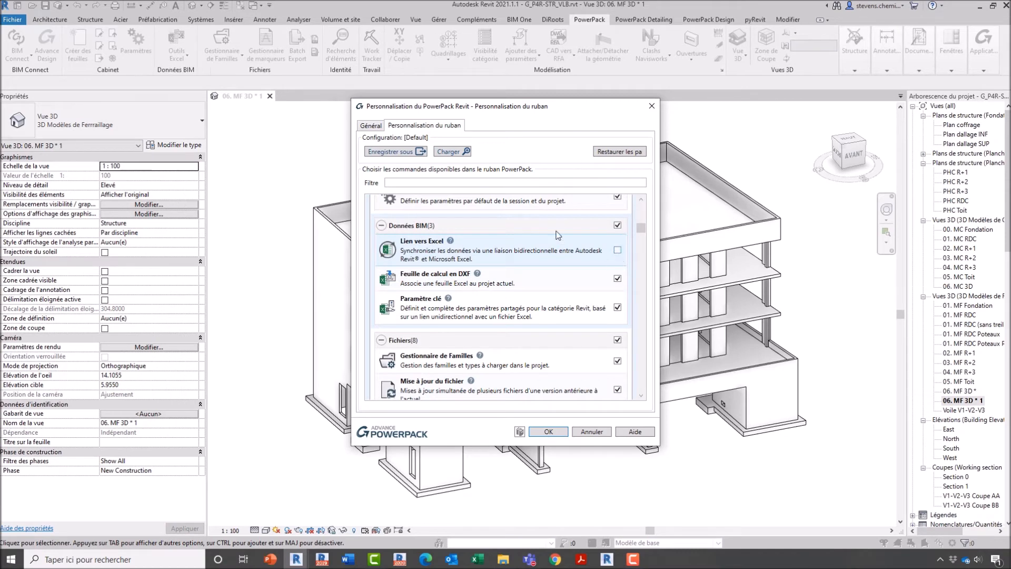
click(617, 250)
- Review which parameter commands, from Hauteur Poteau to Niveau de référence des chemins de câbles, are enabled for the ribbon, and accept the dialog
click(381, 225)
scroll(550, 336, down, 5)
scroll(543, 332, down, 10)
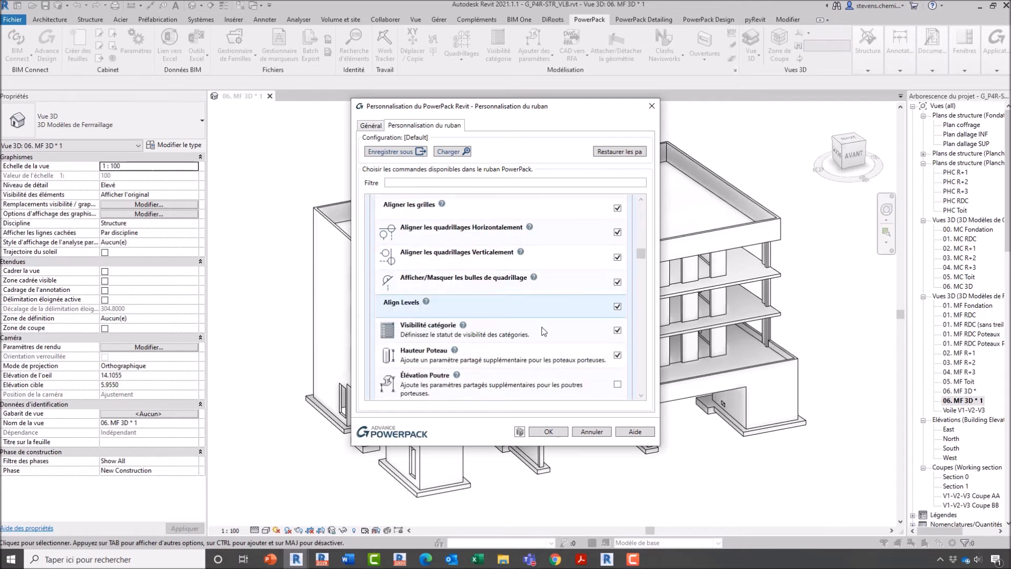
scroll(440, 269, up, 3)
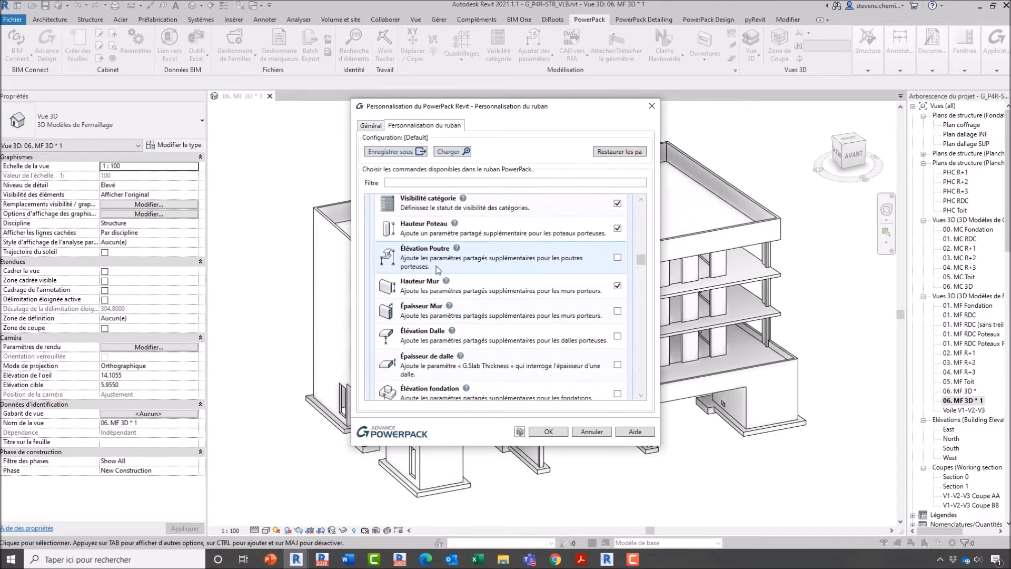
scroll(430, 264, down, 2)
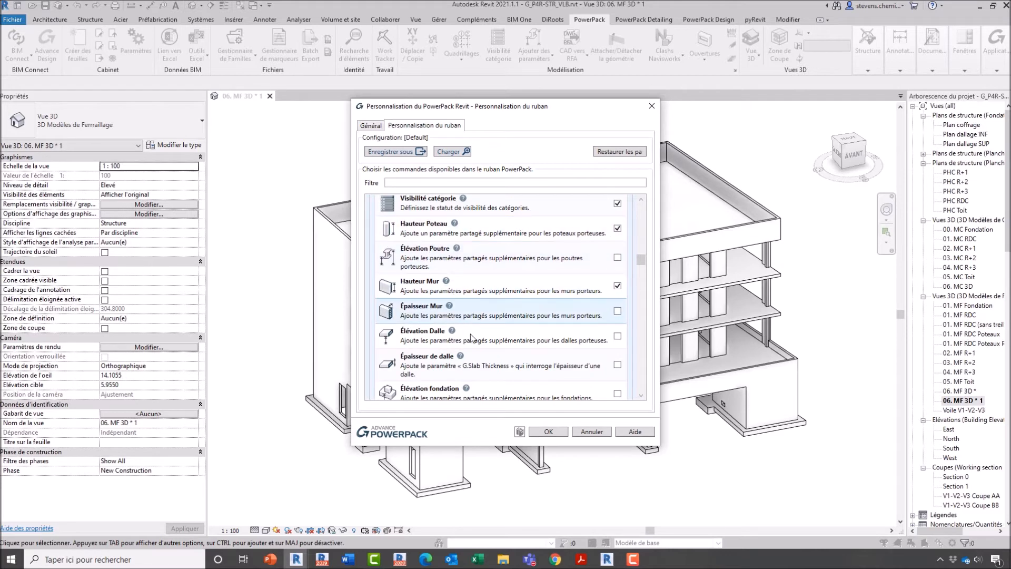
scroll(608, 314, down, 2)
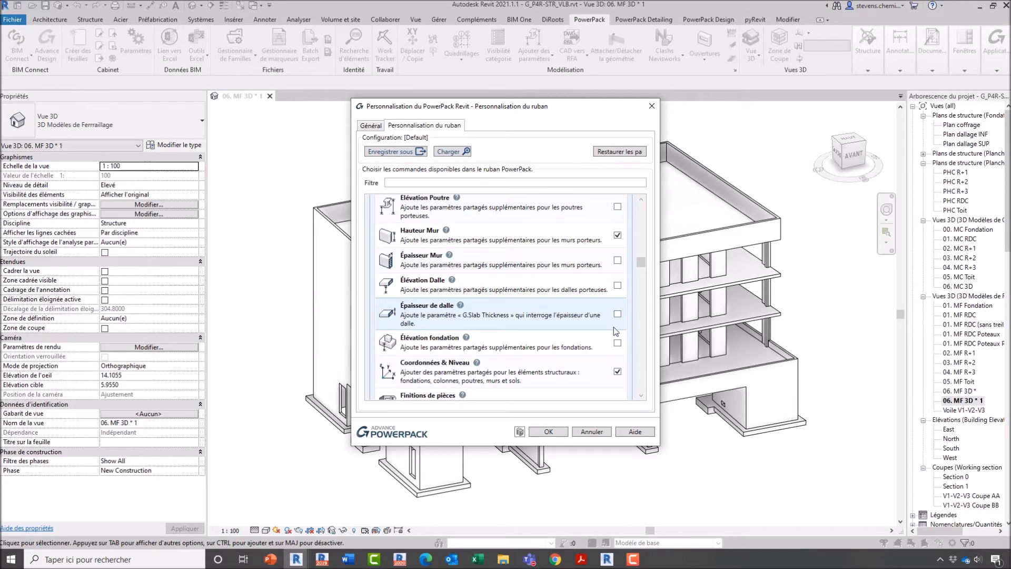
scroll(613, 327, down, 2)
scroll(613, 323, down, 2)
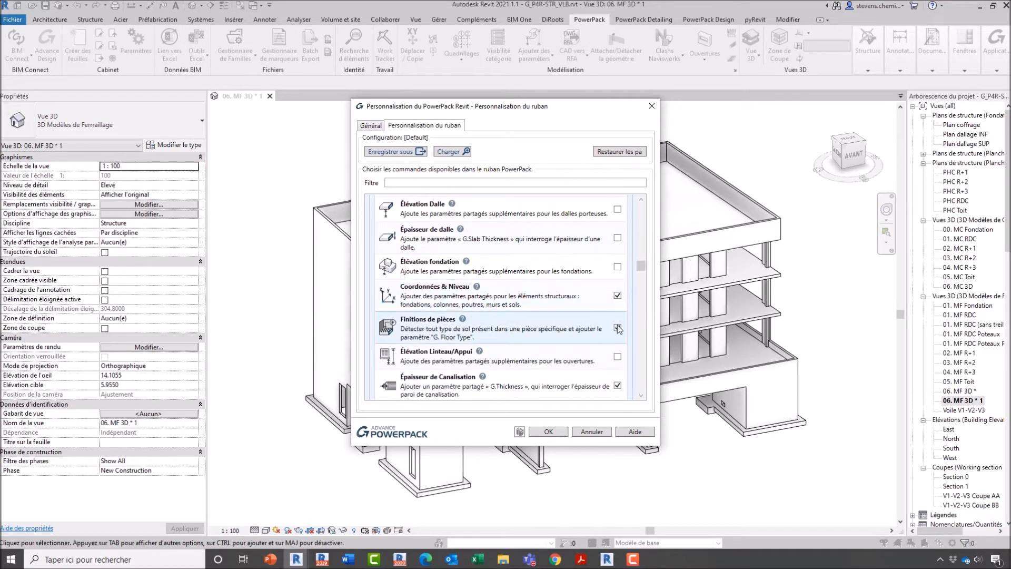
scroll(627, 330, down, 2)
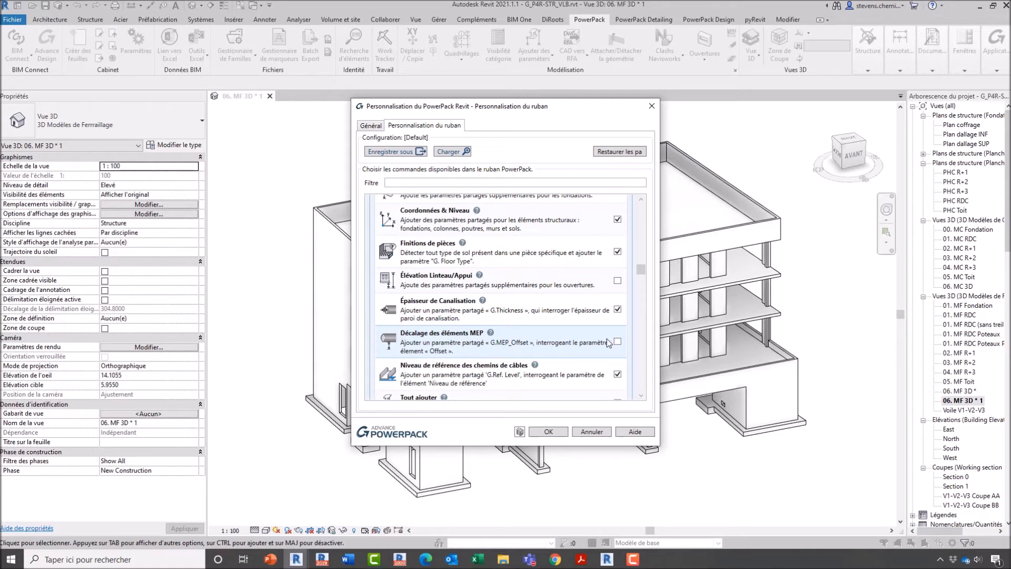
click(549, 432)
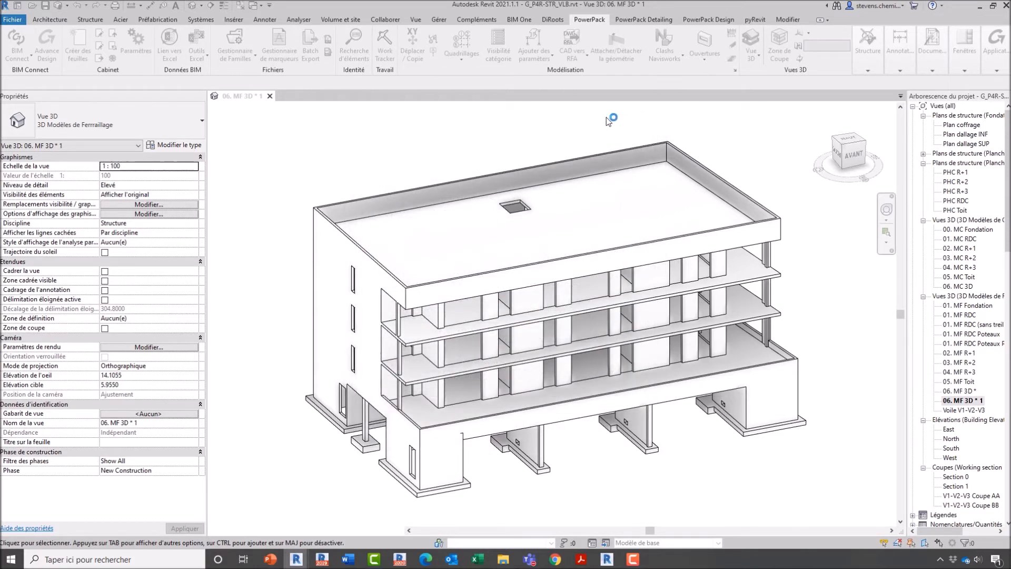
- Review the parameters that can be added, and check G.Associated Level on the top-storey end wall and the isolated footing
click(548, 56)
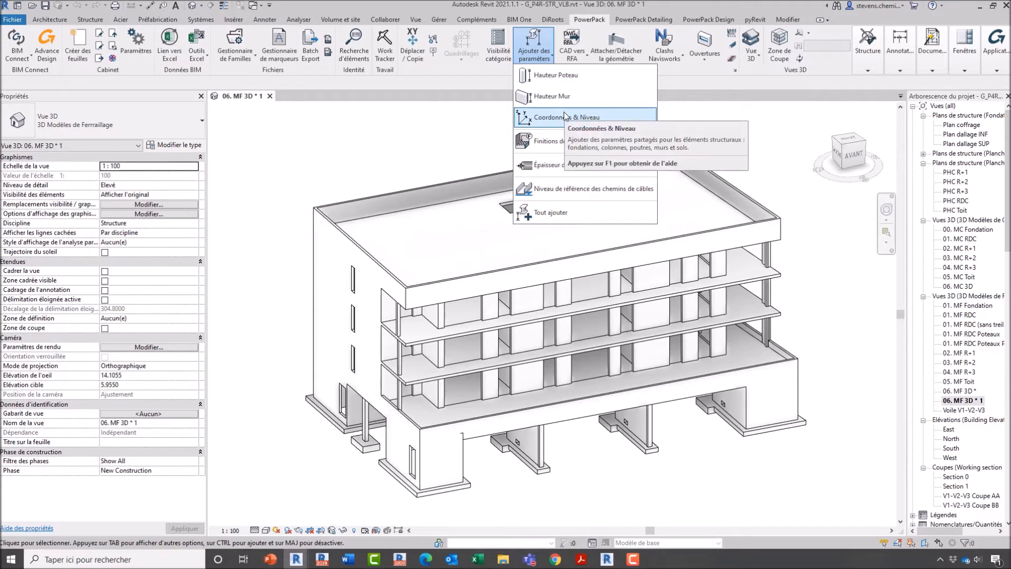
click(584, 189)
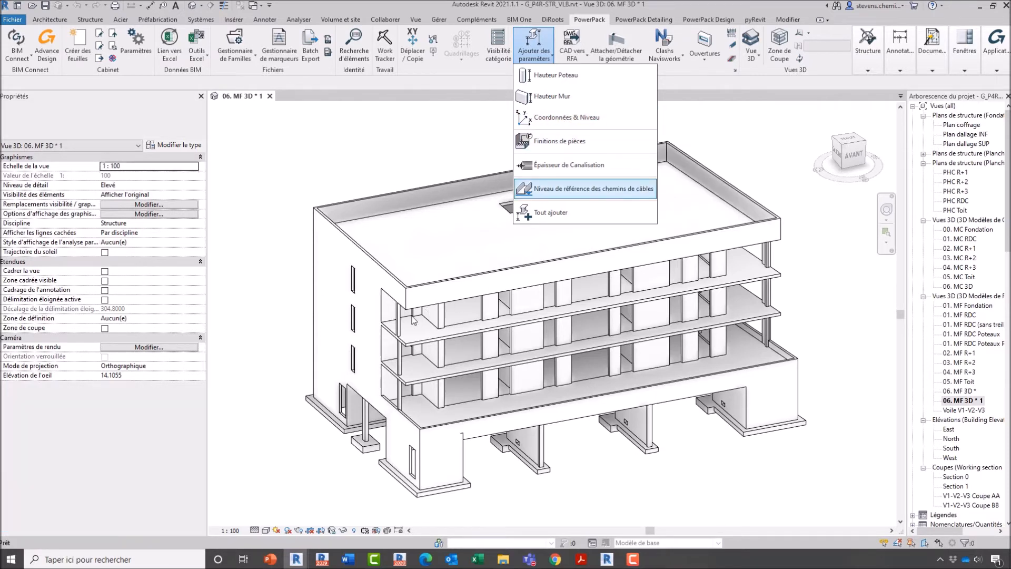
scroll(327, 326, up, 2)
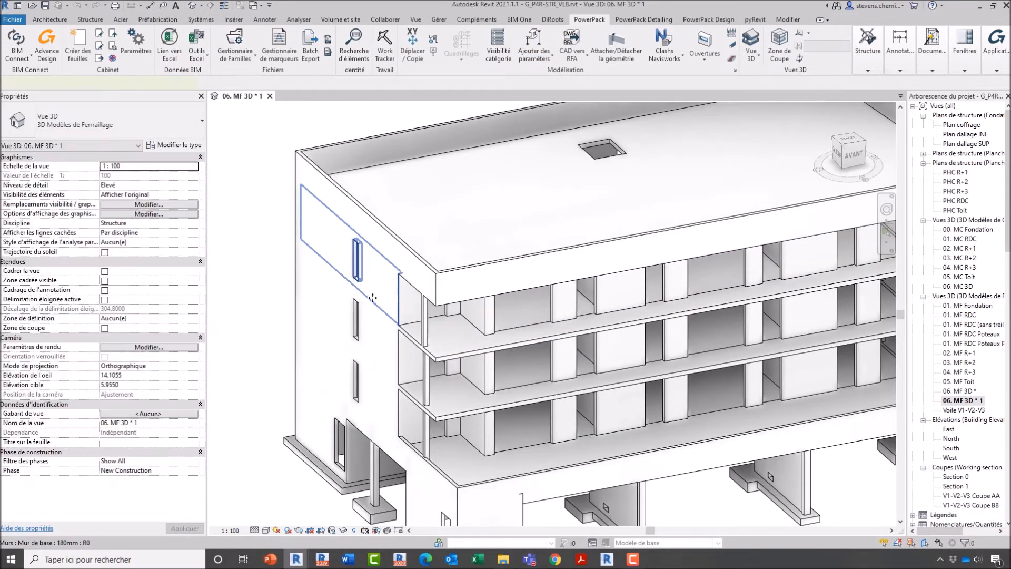
click(355, 289)
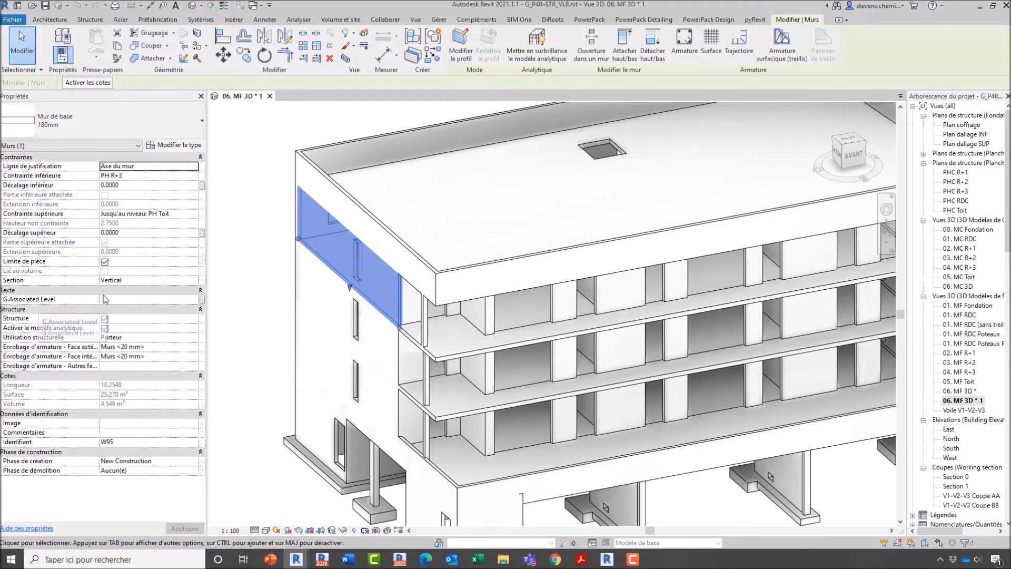
key(Escape)
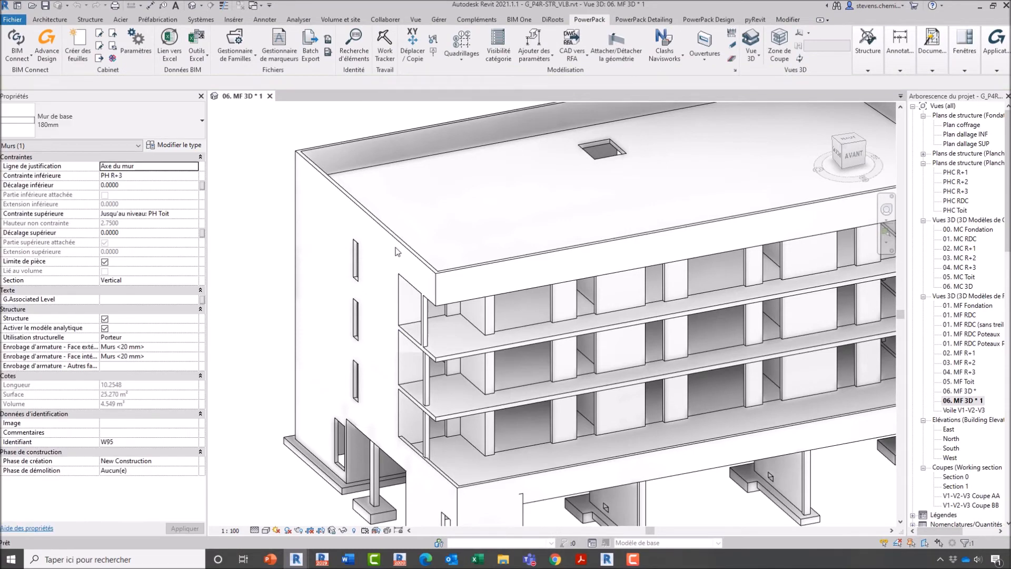
middle_drag(385, 320, 359, 194)
click(354, 390)
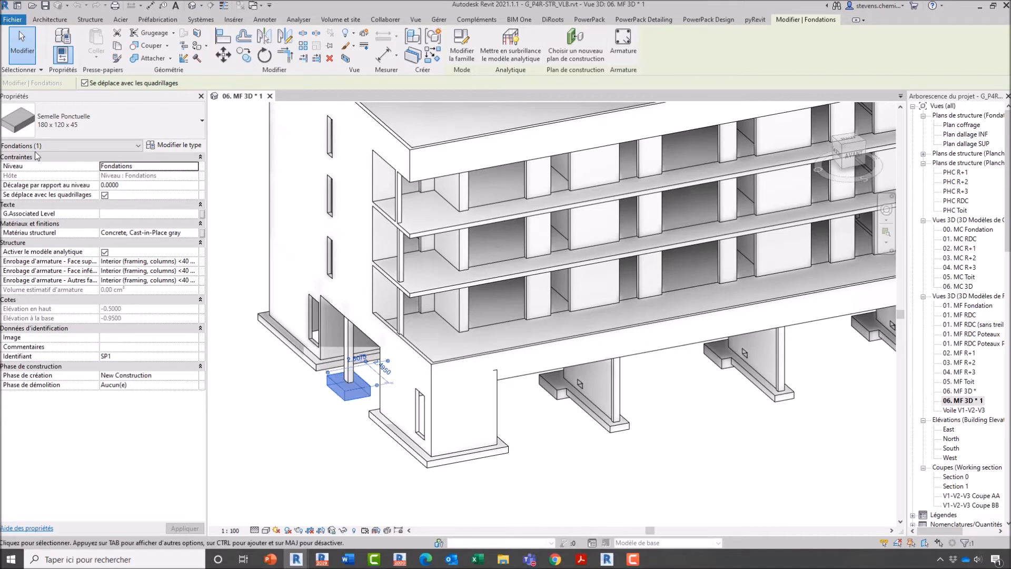
key(Escape)
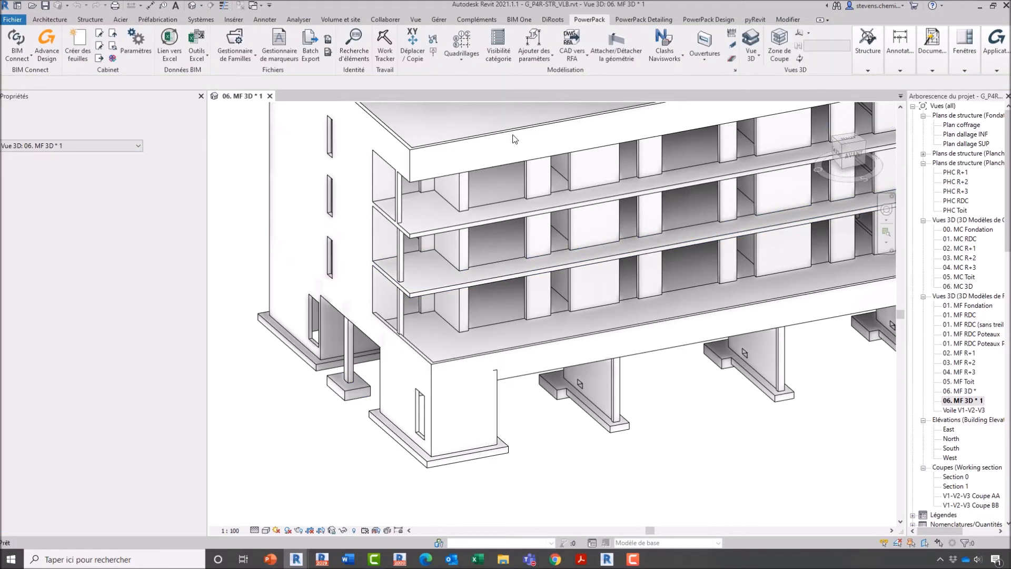
- Add the Coordonnées & Niveau shared parameters to the model's structural elements
shift+middle_drag(428, 311, 446, 327)
click(533, 52)
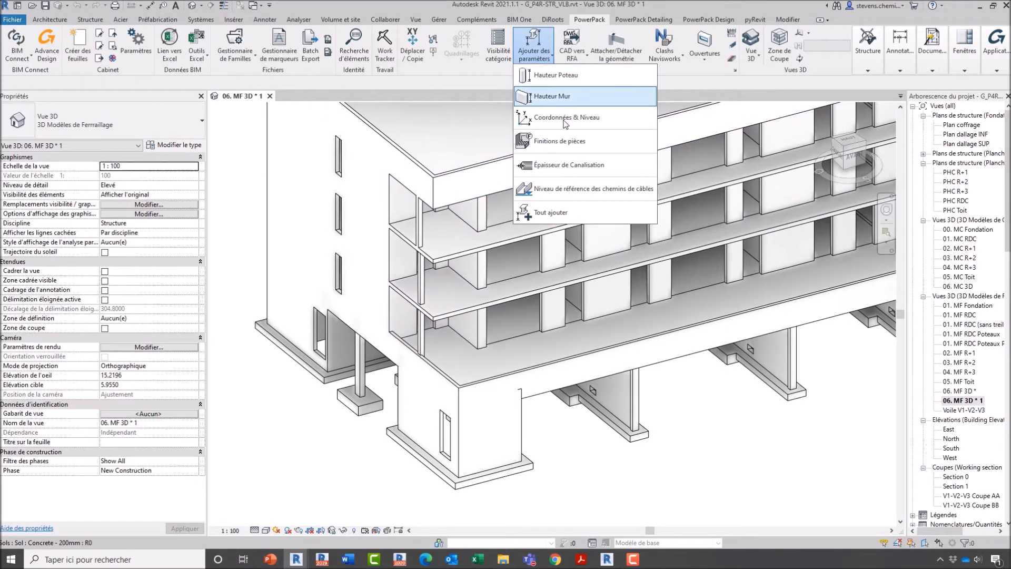
click(568, 121)
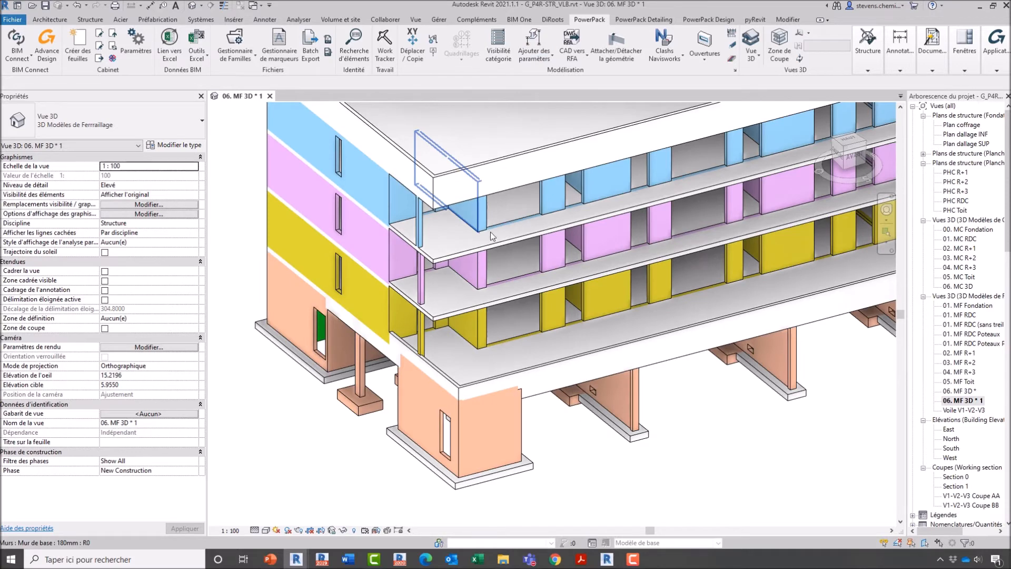
scroll(521, 287, down, 2)
middle_drag(595, 306, 536, 343)
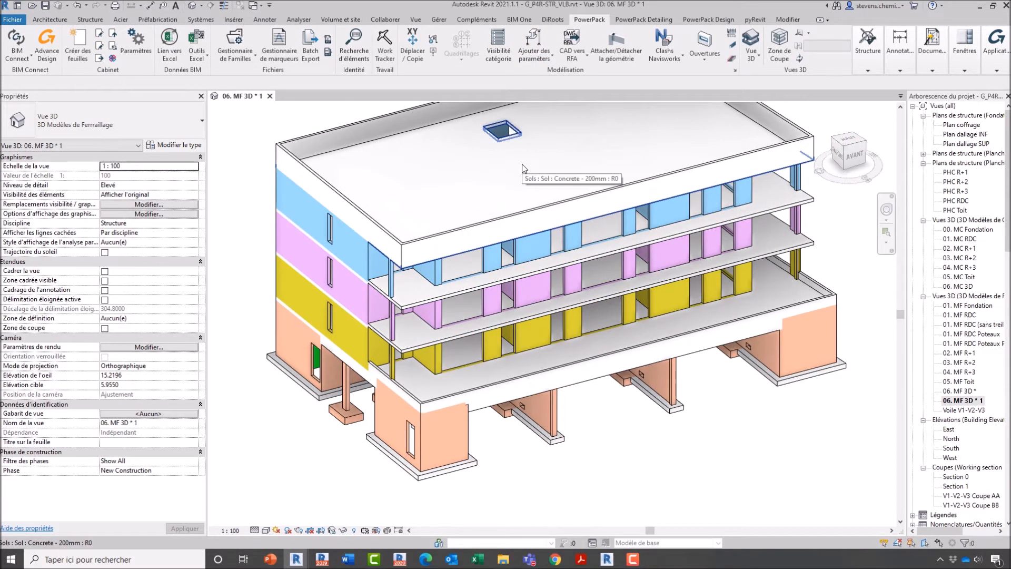
- Examine the level-based colour filters in the 3D view's visibility/graphics overrides
key(v)
key(v)
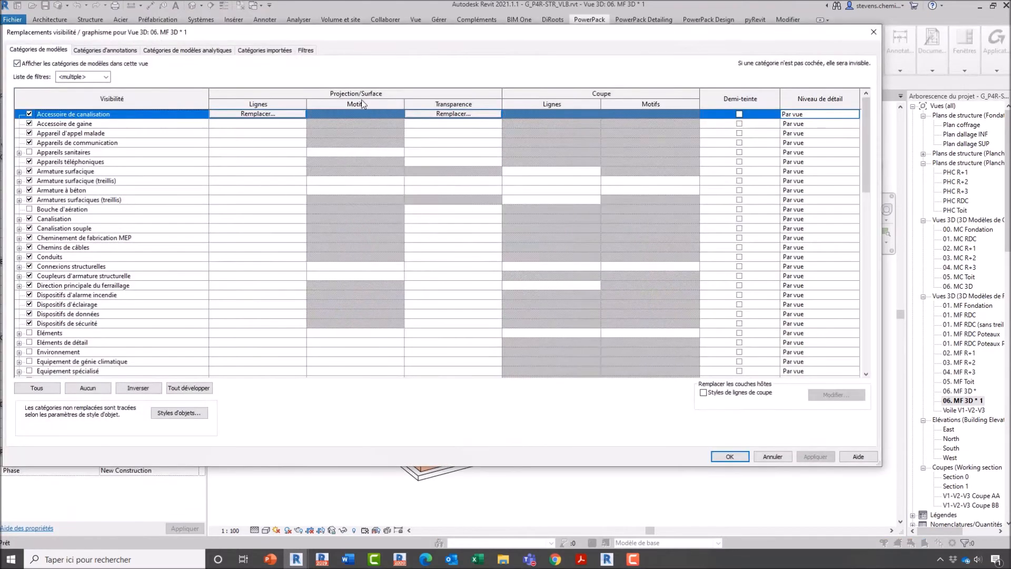
click(306, 51)
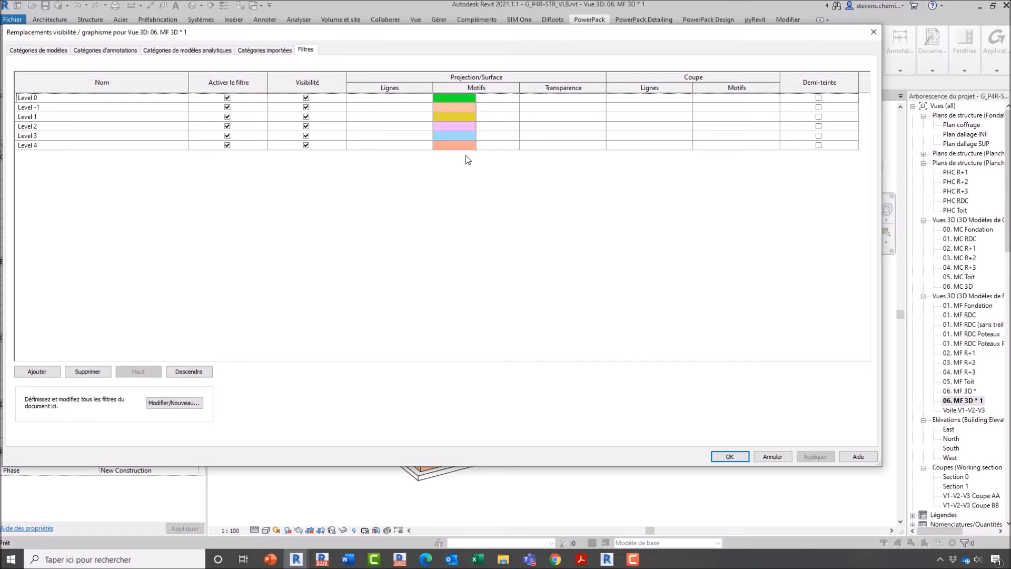
key(Return)
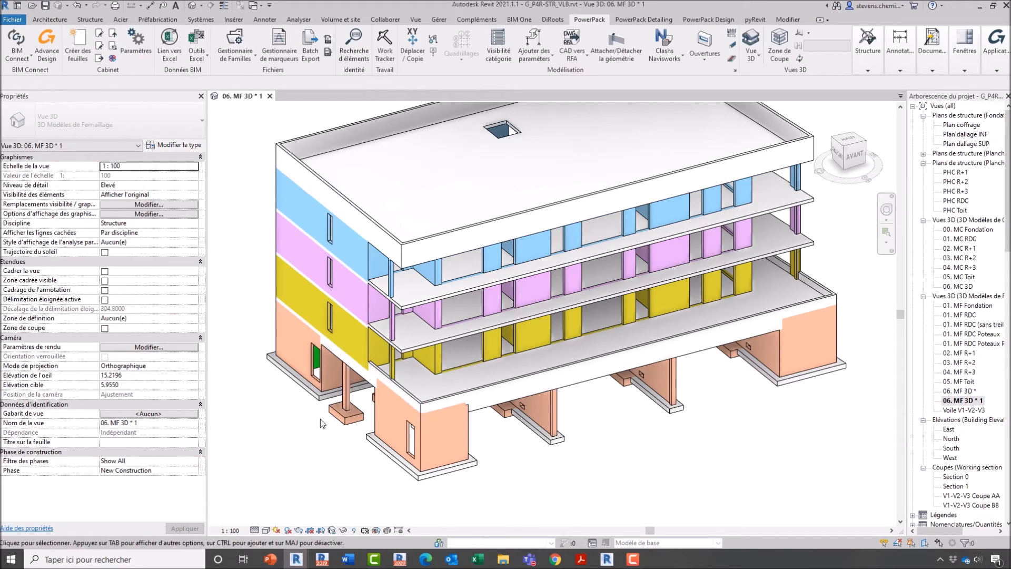
- Check the geometric position and G.Associated Level properties of the concrete column standing on the isolated footing
scroll(347, 441, up, 5)
scroll(346, 440, up, 1)
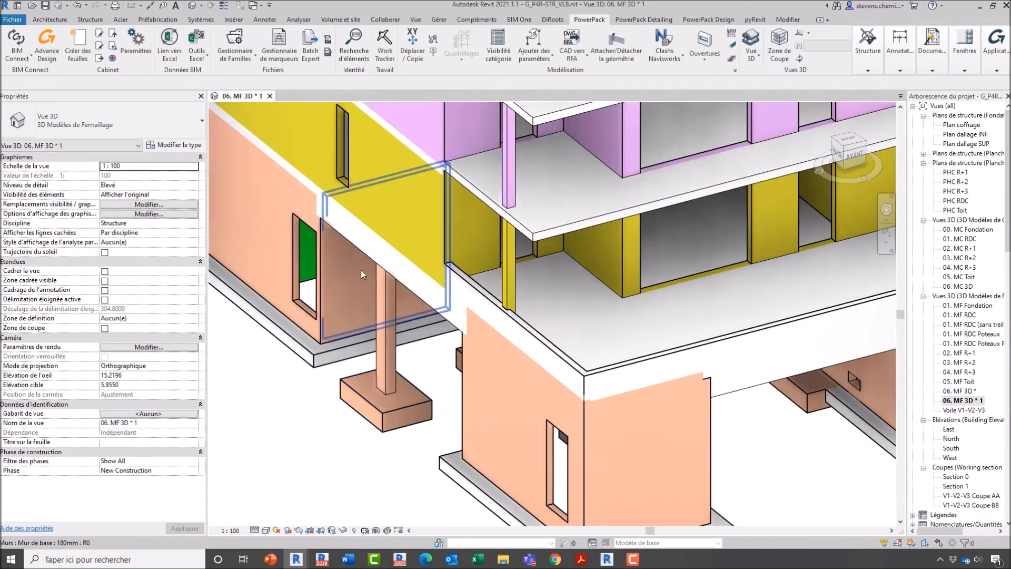
click(383, 300)
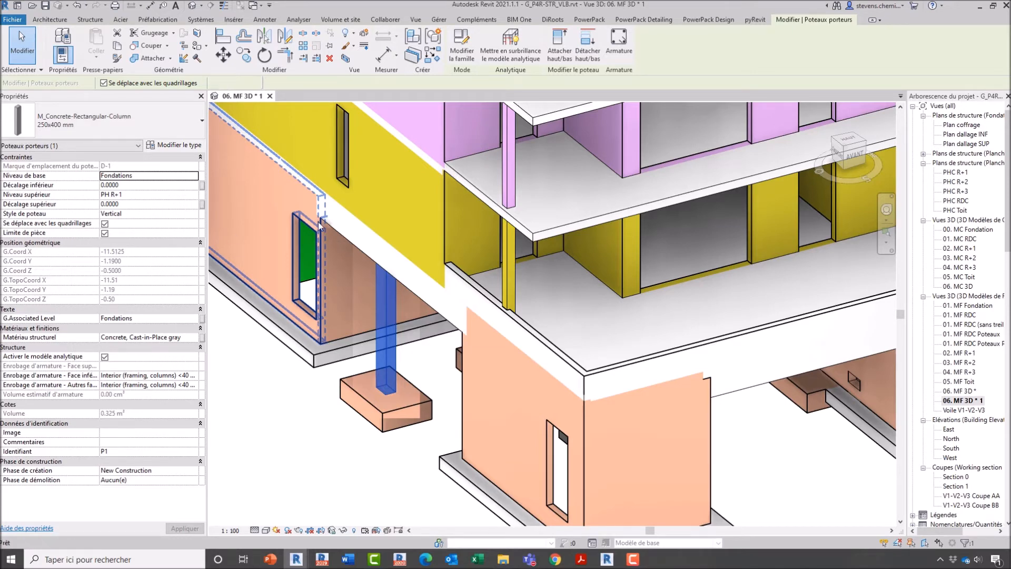
key(Escape)
- Check the G.Associated Level property of the yellow end wall and of the blue top-storey end wall
click(446, 217)
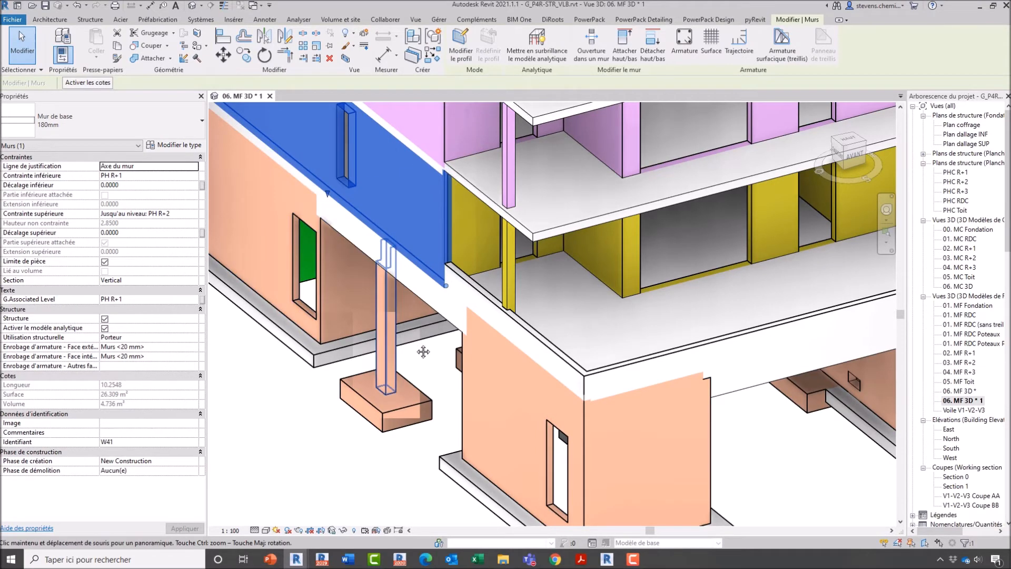
middle_drag(420, 348, 453, 410)
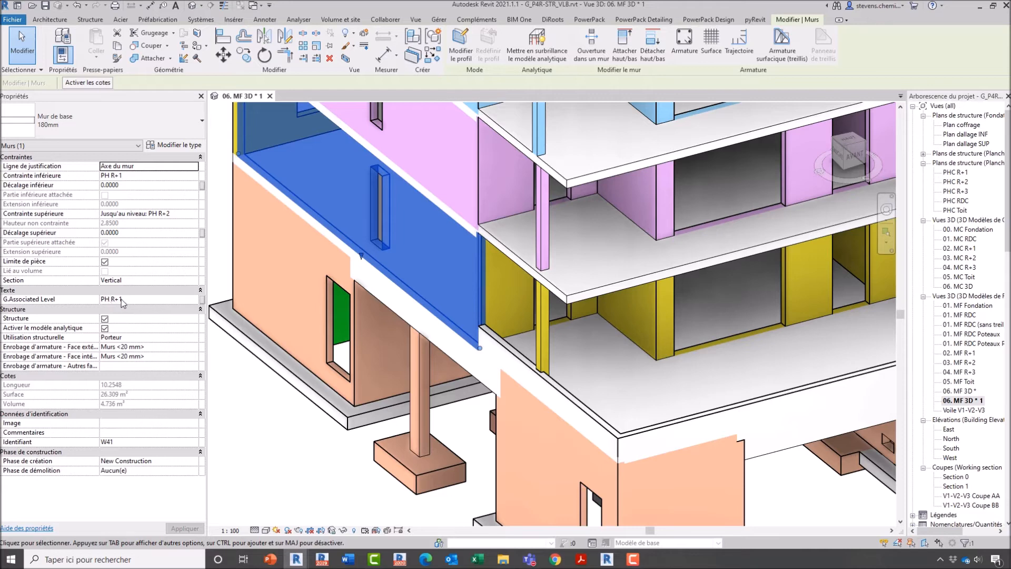
scroll(394, 341, down, 1)
scroll(368, 301, up, 2)
key(Escape)
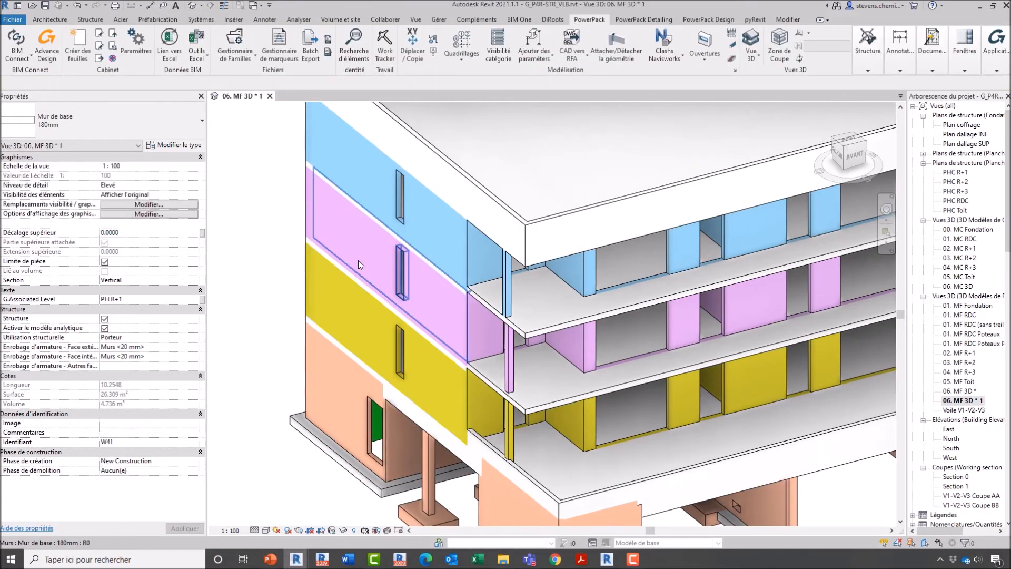
click(374, 185)
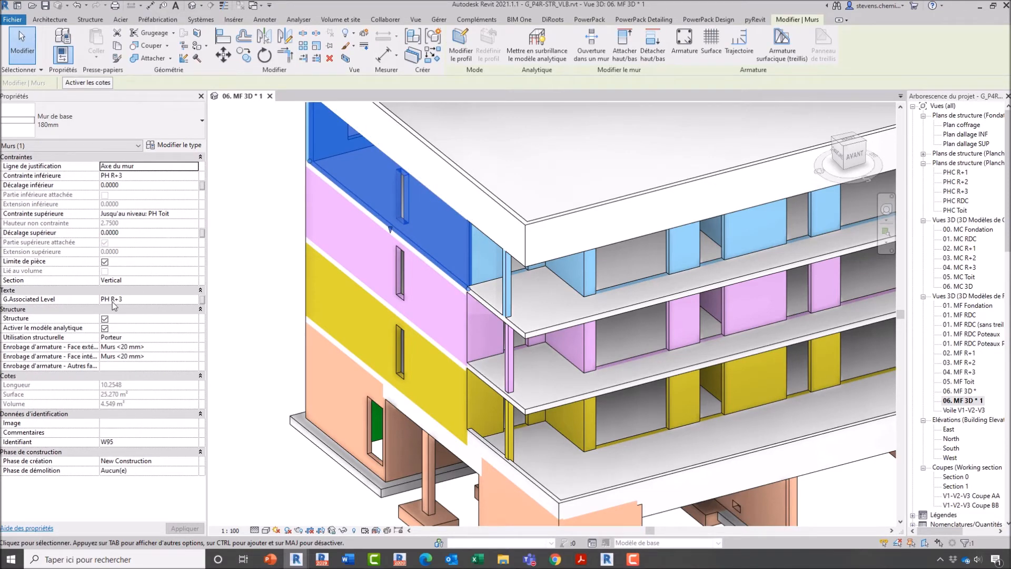
- Check the G.Associated Level property of the orange front wall that stands on the foundation strip at the building's near corner
key(Escape)
middle_drag(615, 385, 502, 180)
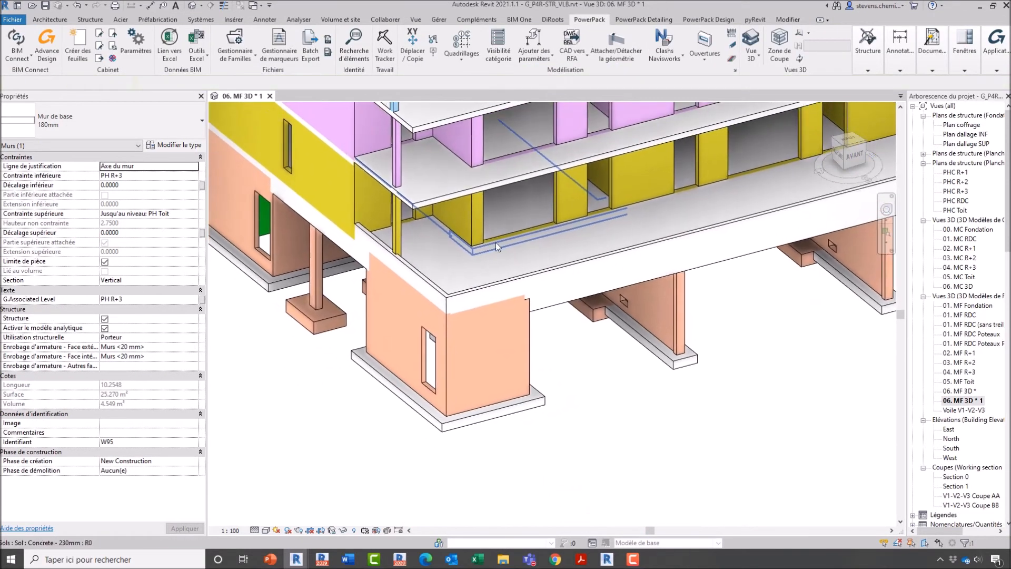
click(467, 382)
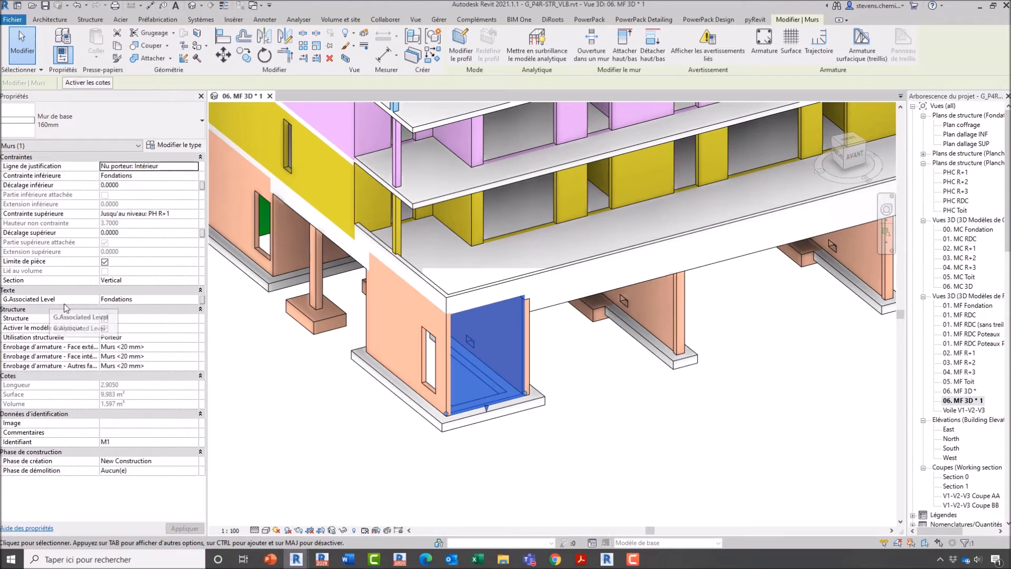
key(Escape)
- Create a new rule-based filter named mur from the 3D view's visibility/graphics filter overrides
key(v)
key(v)
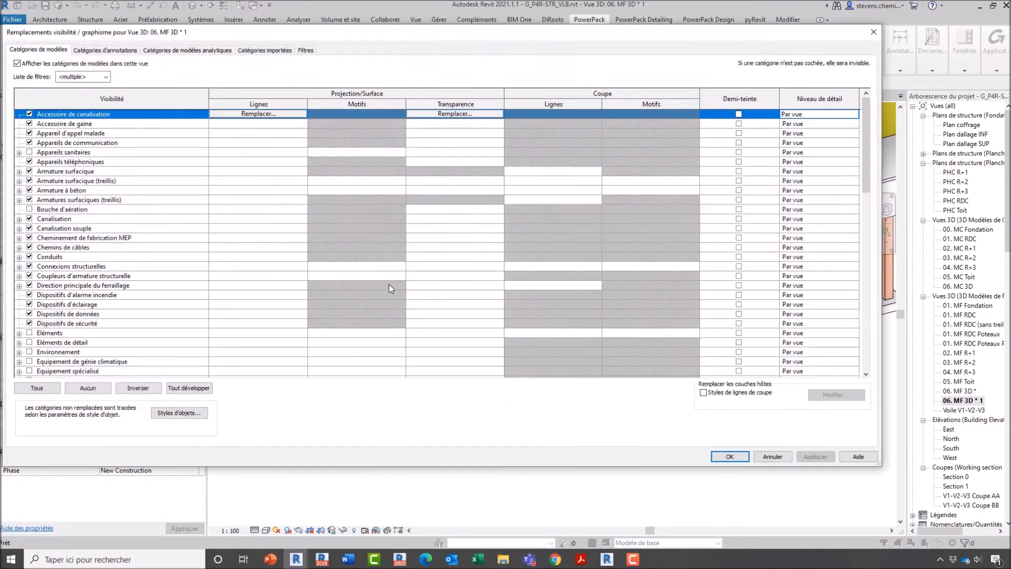
click(304, 50)
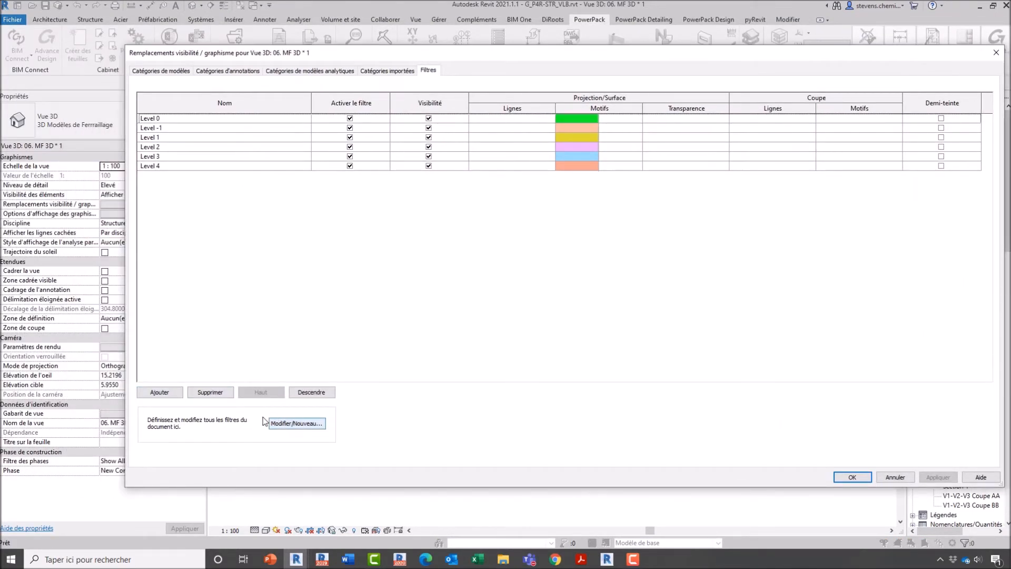
click(164, 391)
click(623, 216)
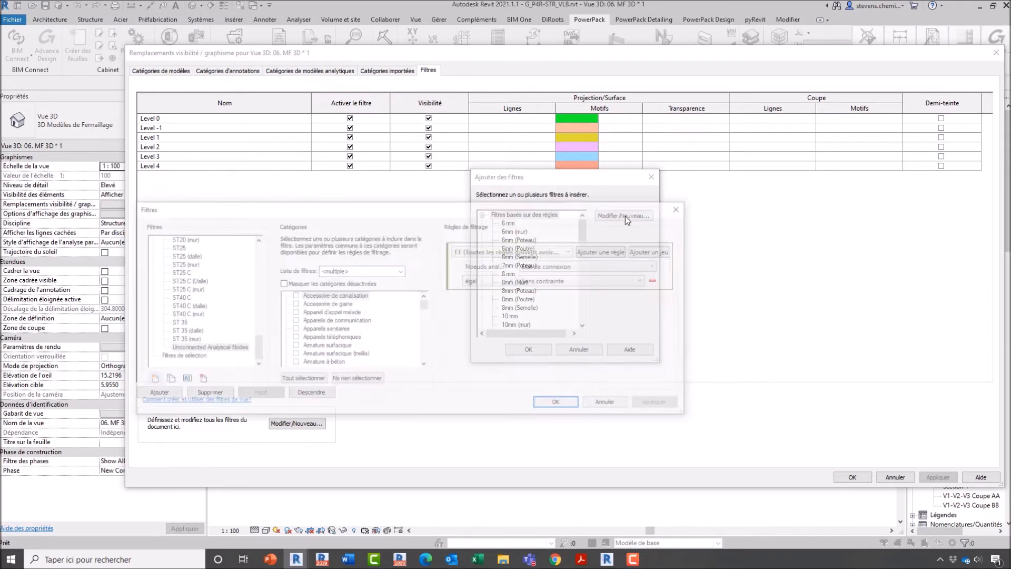
click(150, 380)
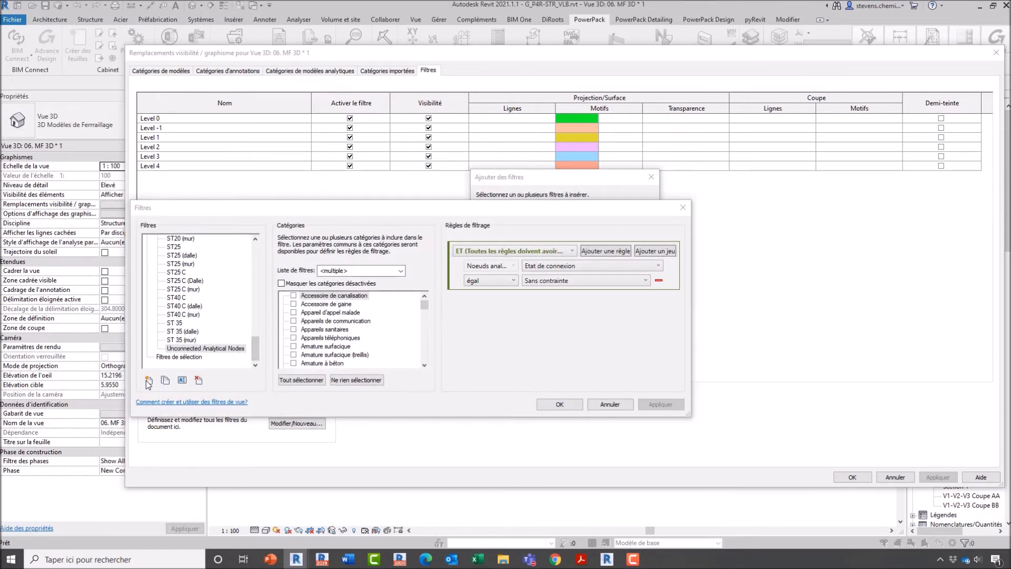
text(mur)
key(Return)
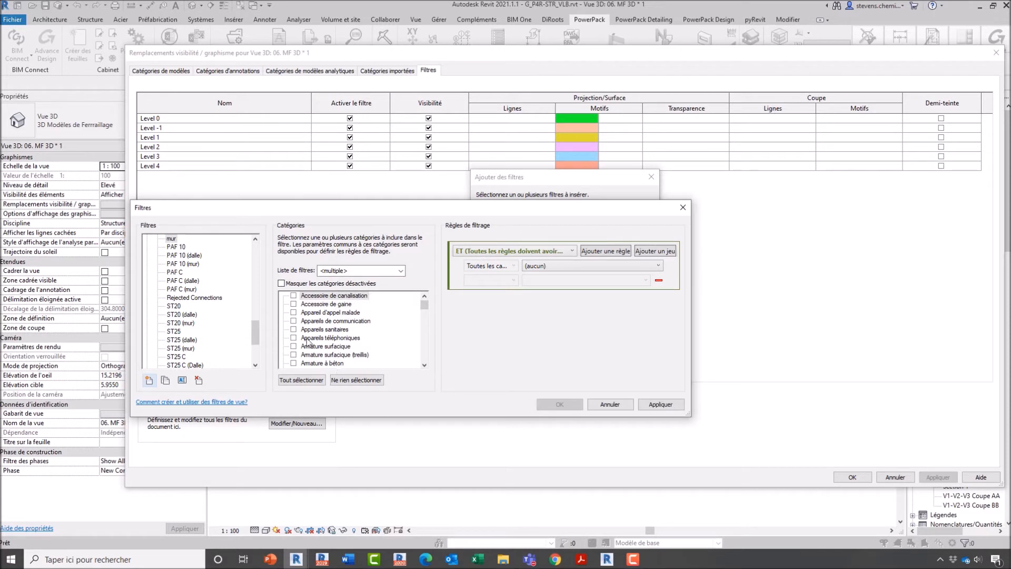
- Restrict the mur filter to the Murs category and hide the unchecked categories
click(283, 284)
click(283, 283)
click(313, 306)
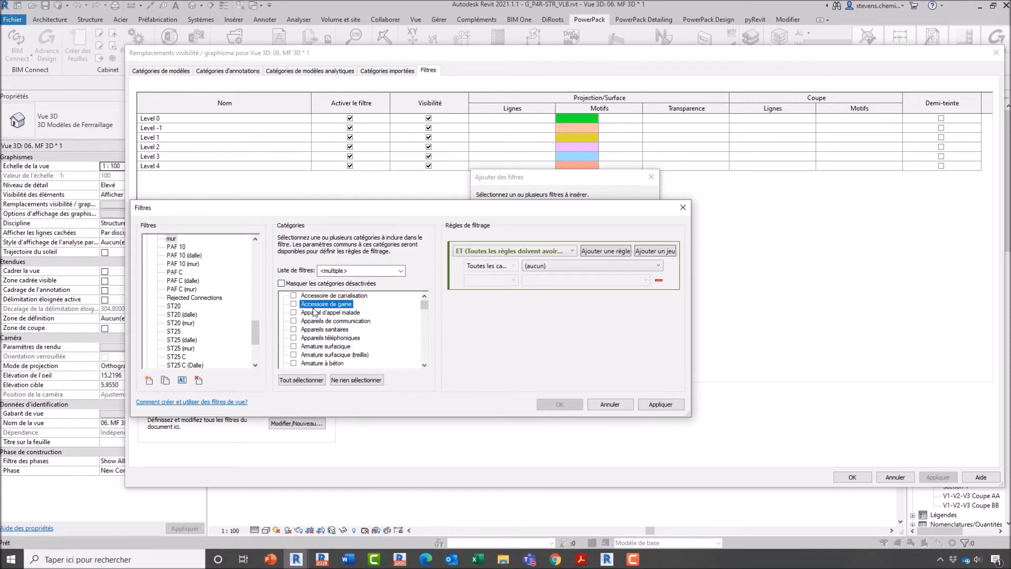
text(mur)
key(space)
click(313, 285)
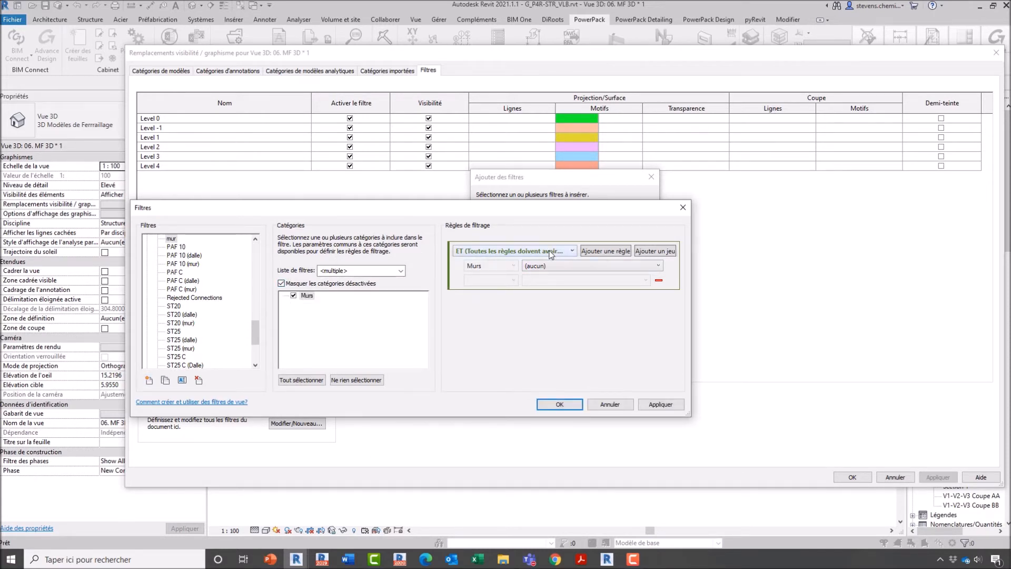
- Examine the parameters offered for the wall filter's rule, including G.Associated Level, and discard the new filter
click(561, 267)
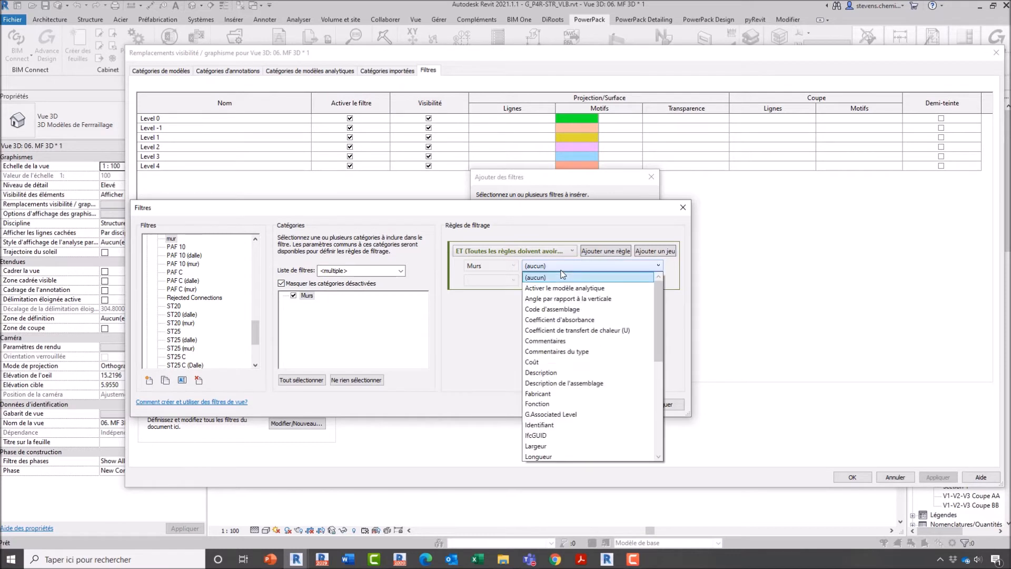
scroll(584, 318, down, 1)
scroll(585, 323, down, 2)
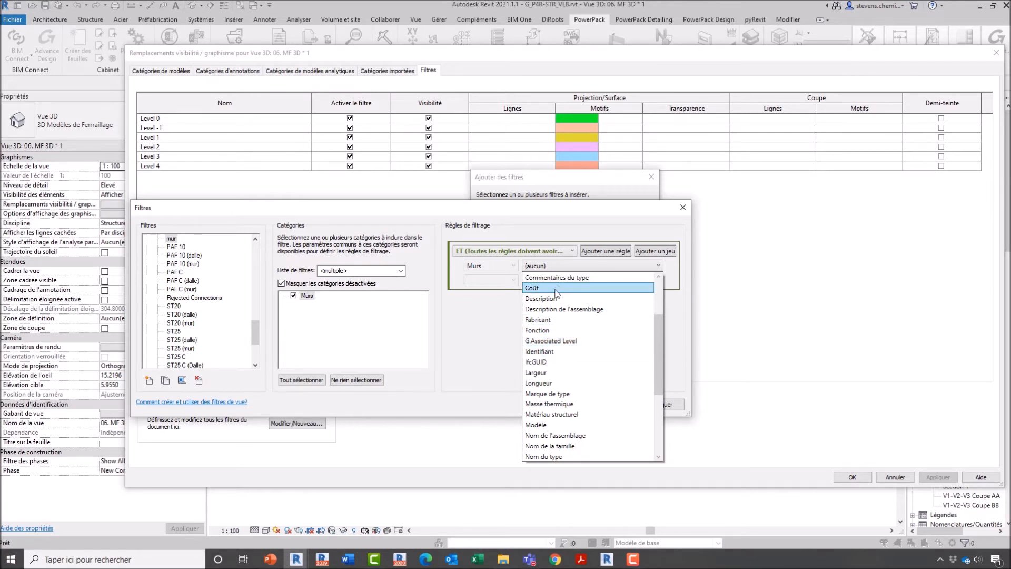
scroll(564, 299, up, 3)
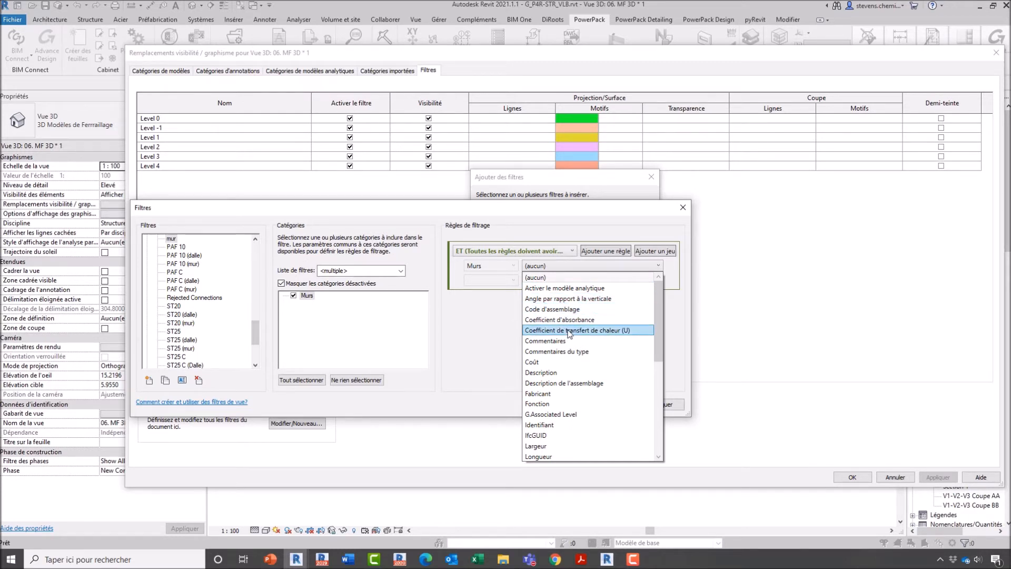
scroll(571, 335, down, 3)
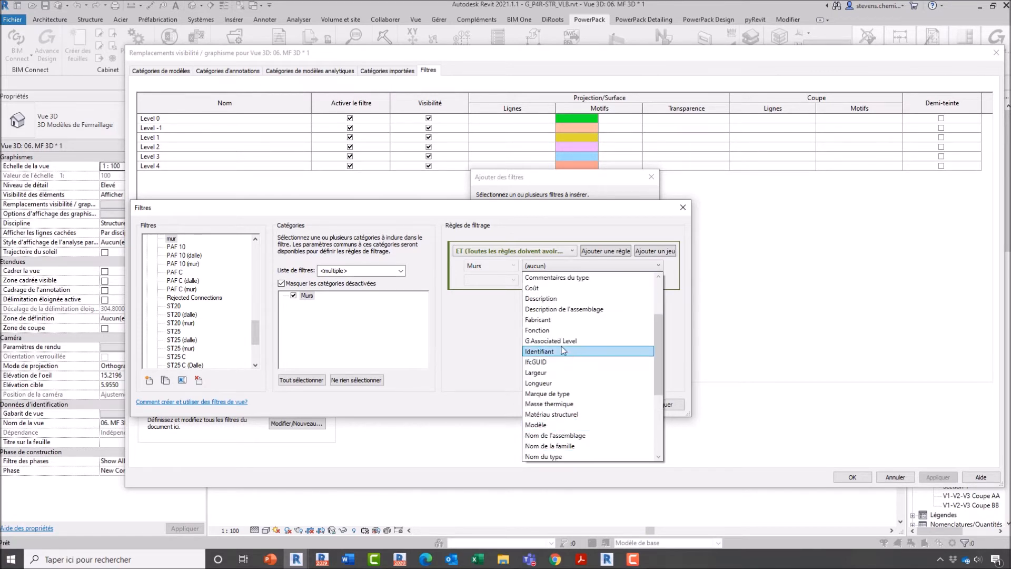
key(Escape)
key(Escape)
key(Escape)
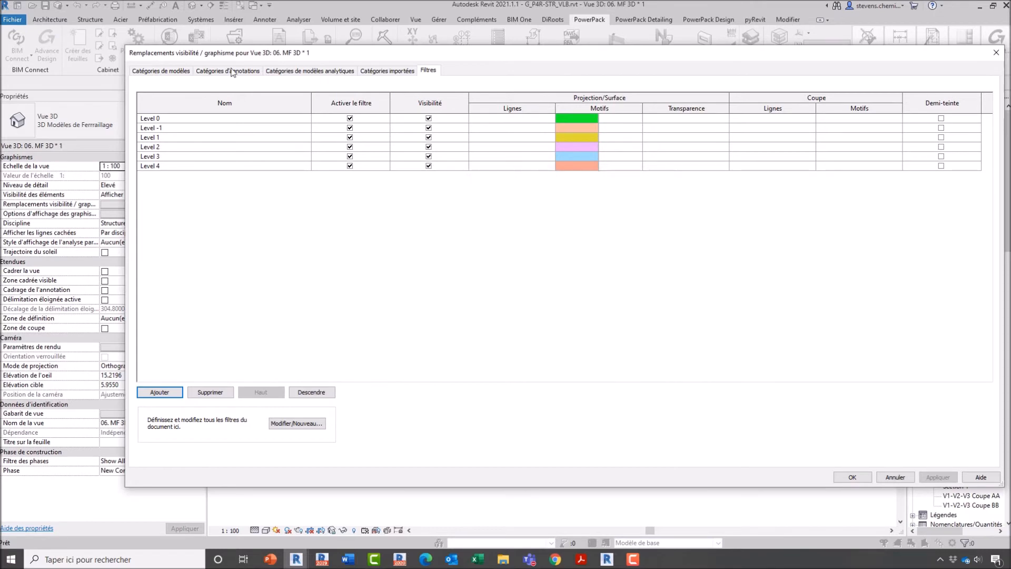
- Turn off the visibility of the Level 2, Level 3 and Level 4 filters in the 3D view
drag(122, 100, 568, 105)
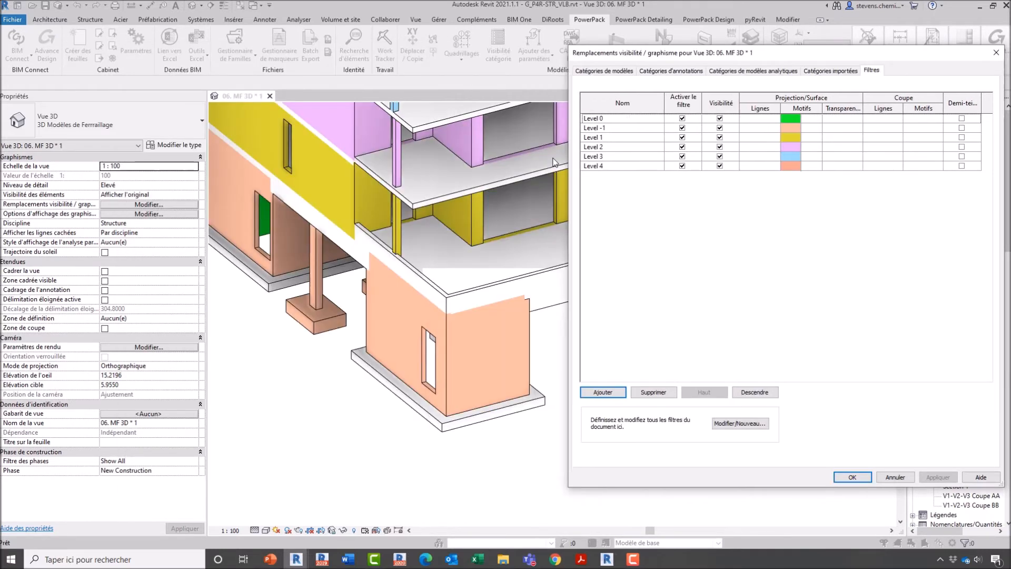
click(719, 147)
click(720, 156)
click(719, 166)
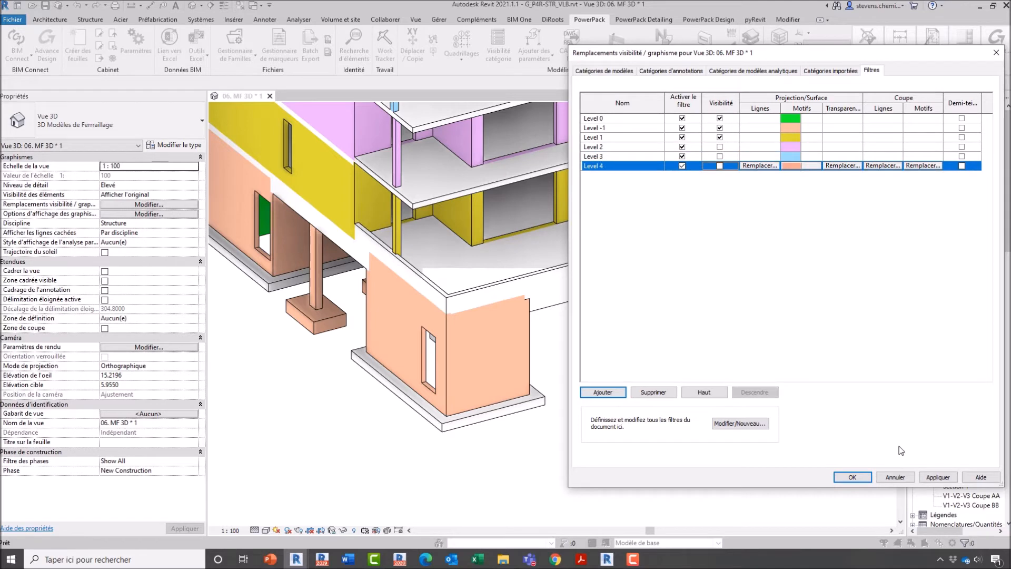
click(939, 477)
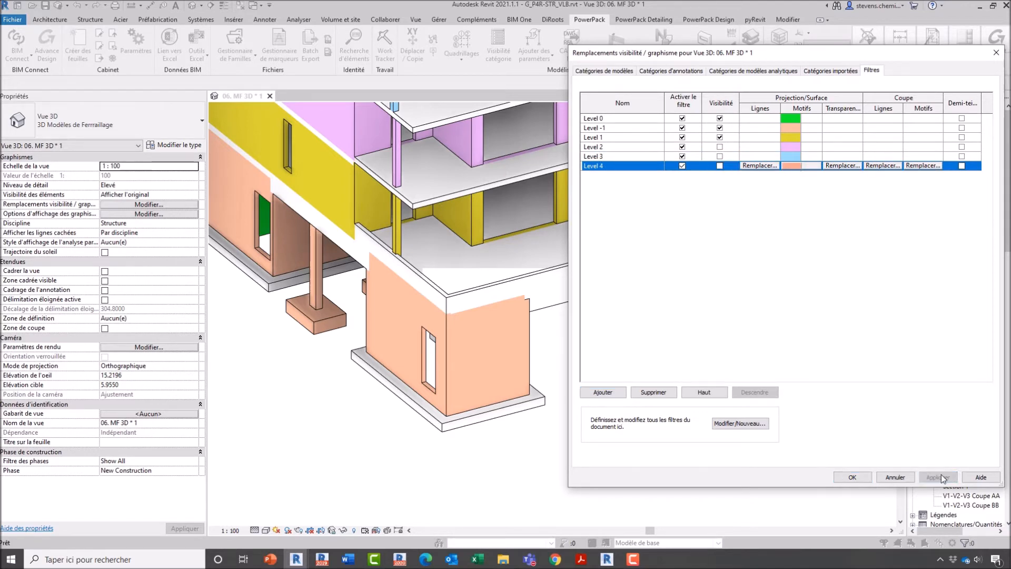
click(852, 477)
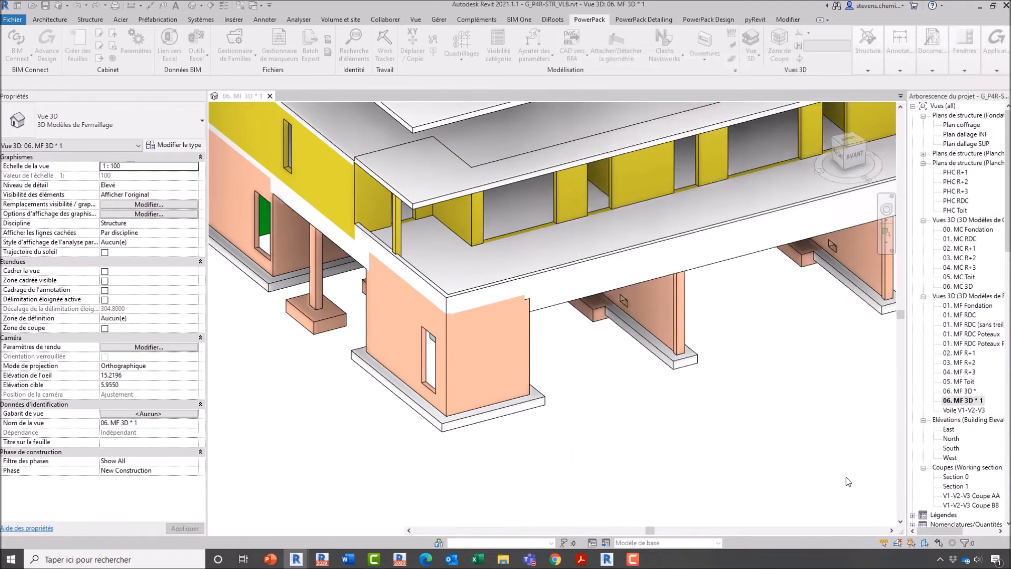
- Turn the visibility of the Level 2, Level 3 and Level 4 filters back on in the 3D view
scroll(447, 362, down, 3)
middle_drag(484, 408, 443, 385)
click(149, 204)
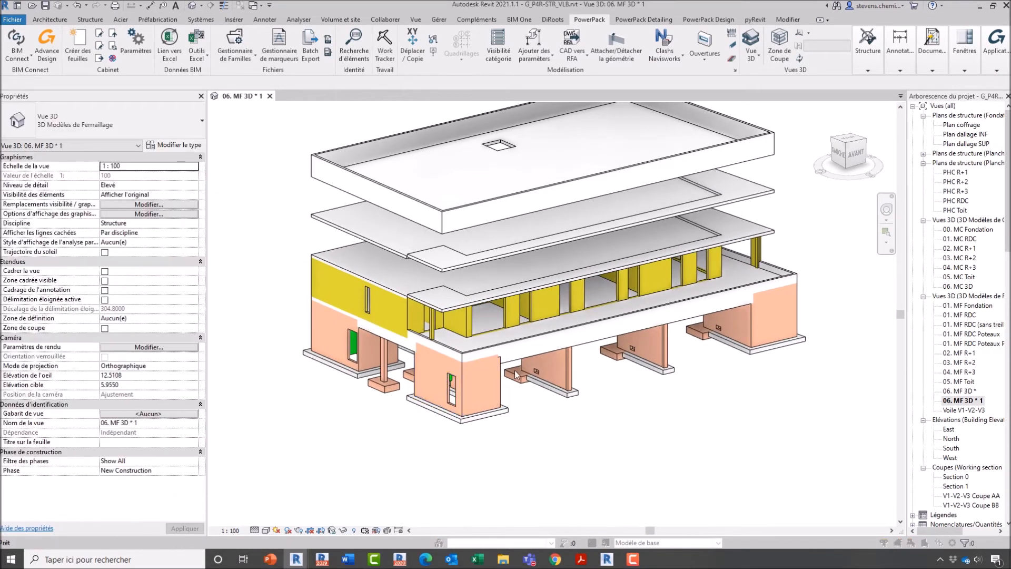
click(872, 70)
click(719, 155)
click(720, 165)
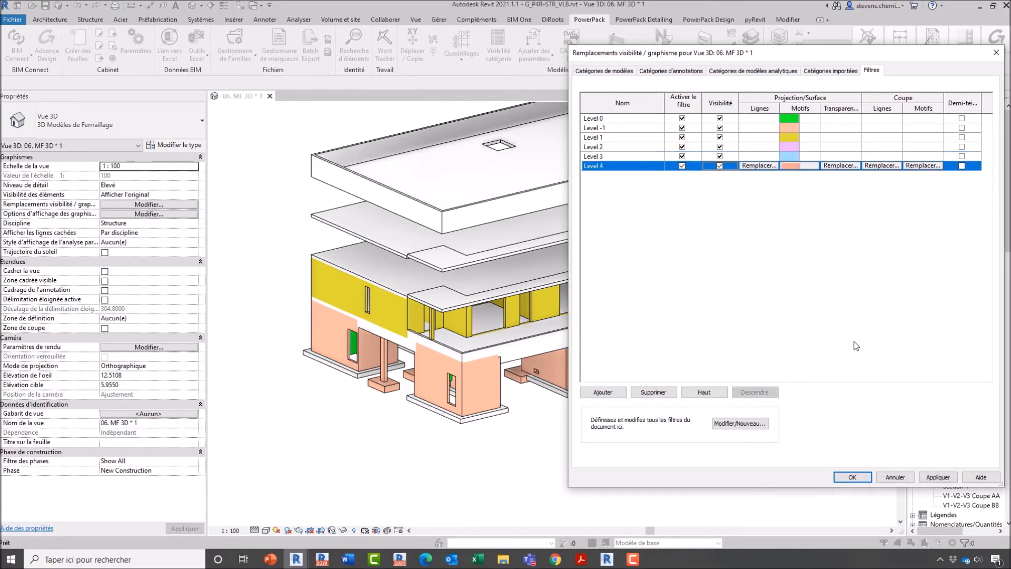
click(938, 477)
click(848, 476)
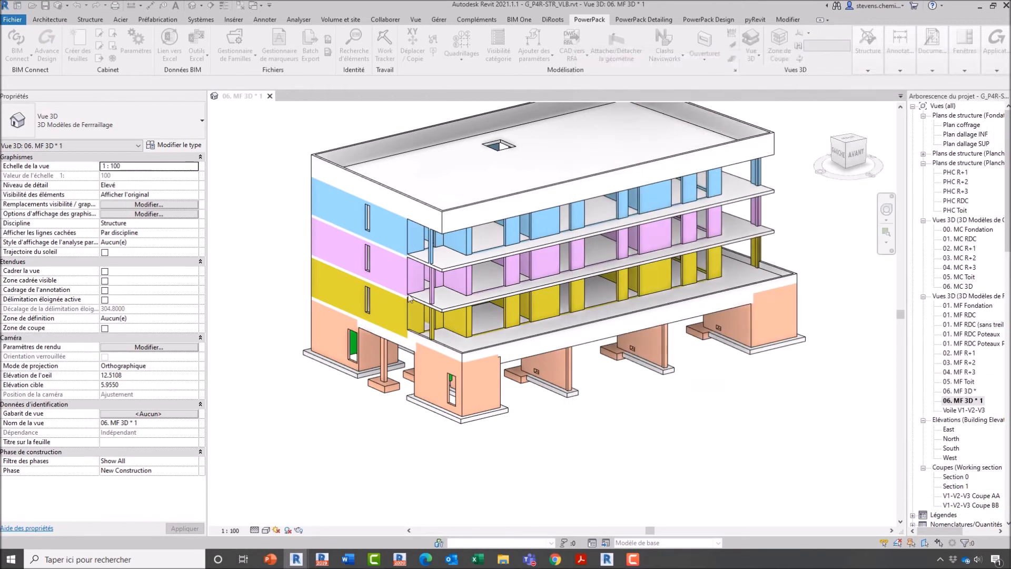
- Check the G.Associated Level property of the pink end wall
click(387, 268)
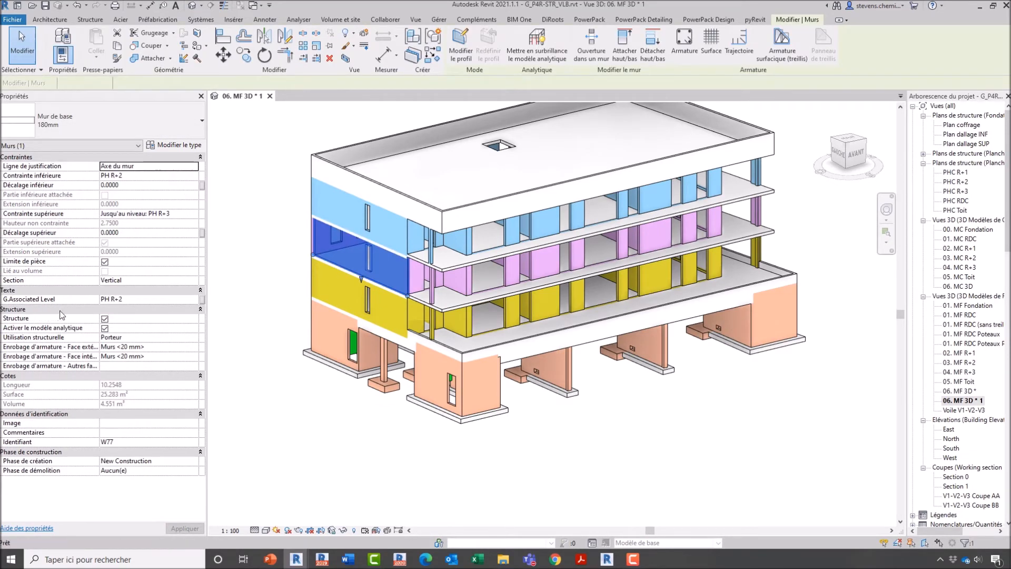
click(498, 435)
- Switch to the Gr_Modelisation model and open its Fondations 1 structural plan on the isolated footings
mouse_move(296, 559)
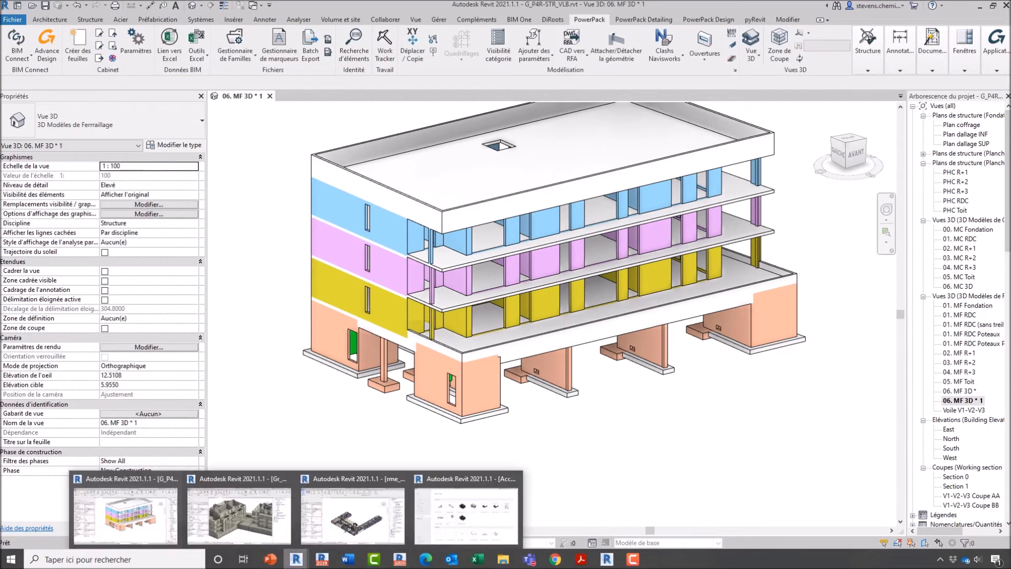
click(239, 514)
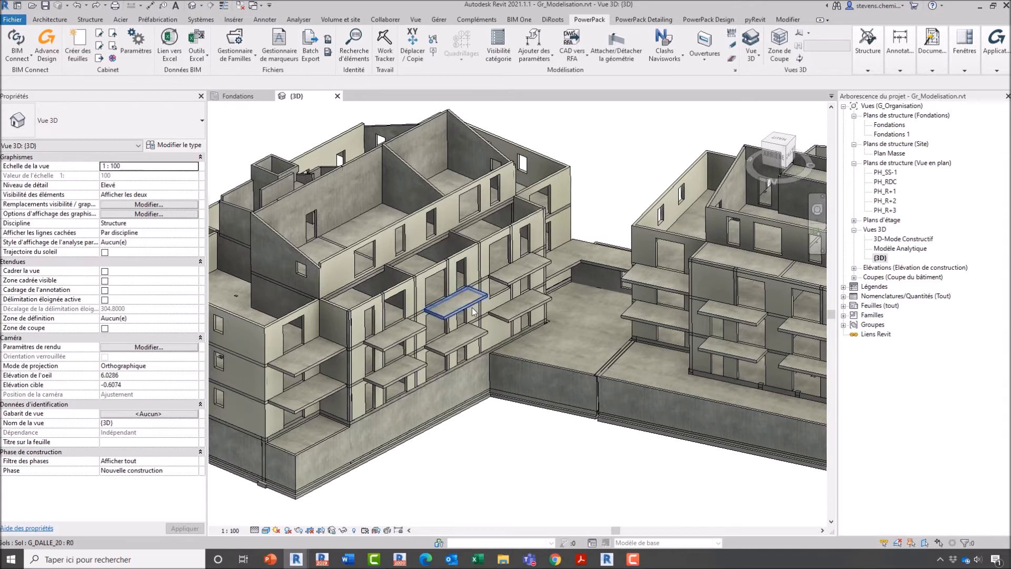
shift+middle_drag(453, 302, 473, 311)
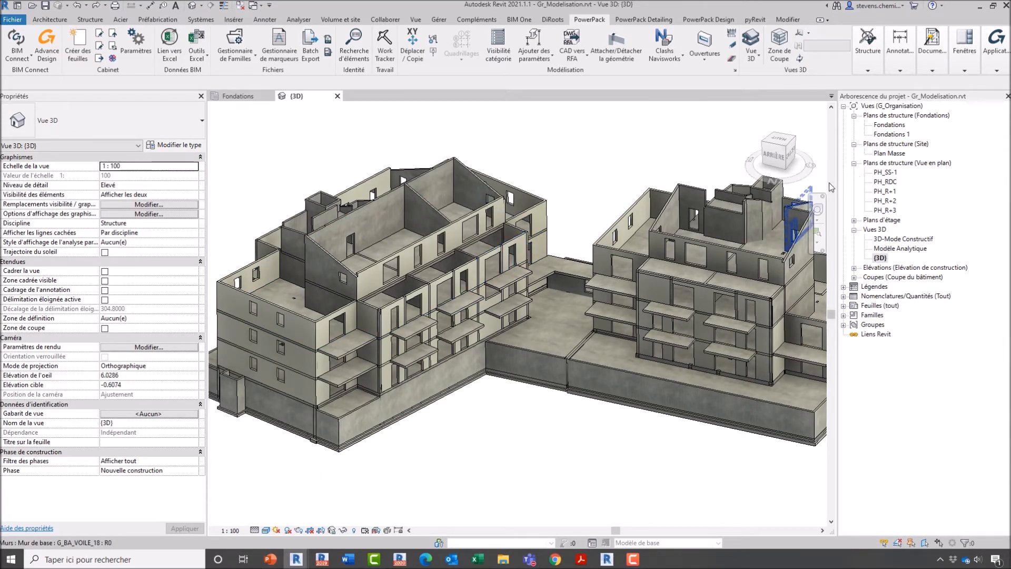
drag(838, 187, 873, 187)
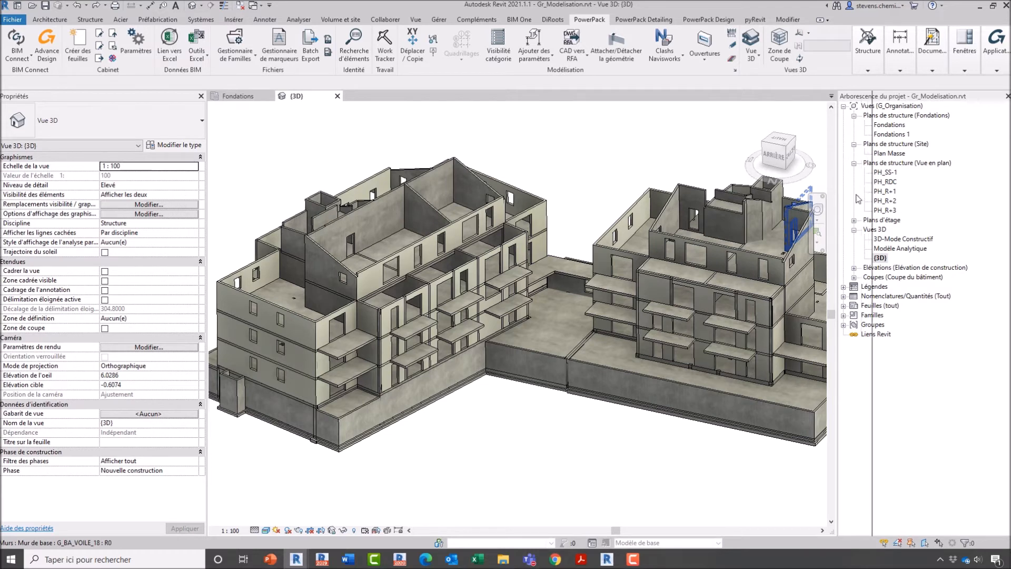
shift+middle_drag(637, 371, 653, 312)
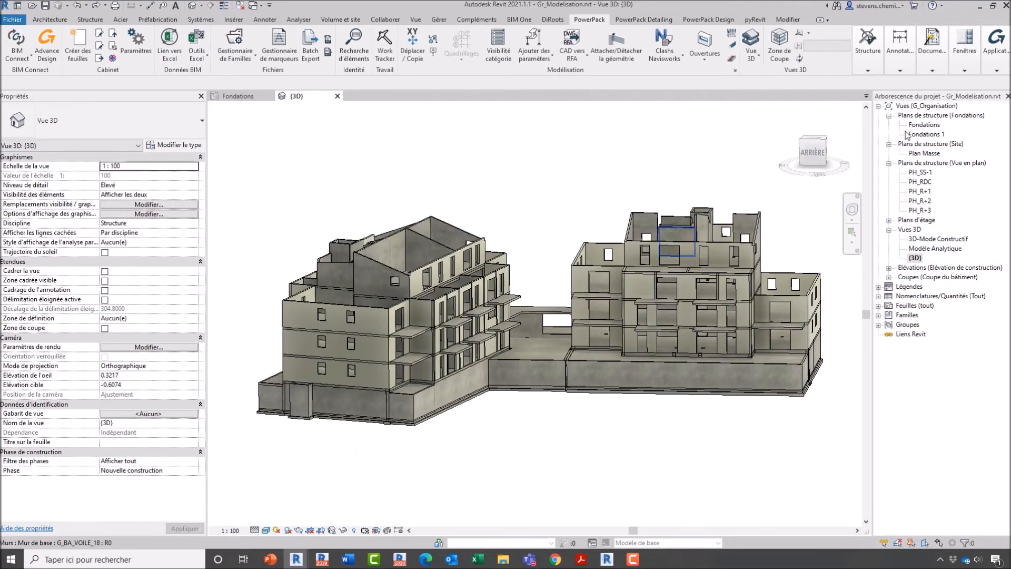
double_click(928, 135)
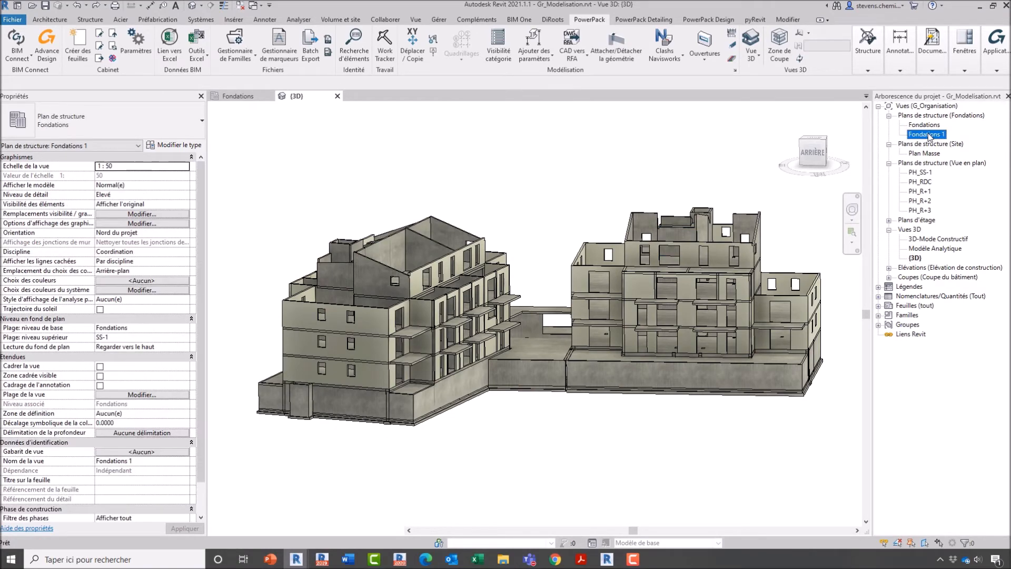
scroll(430, 418, up, 4)
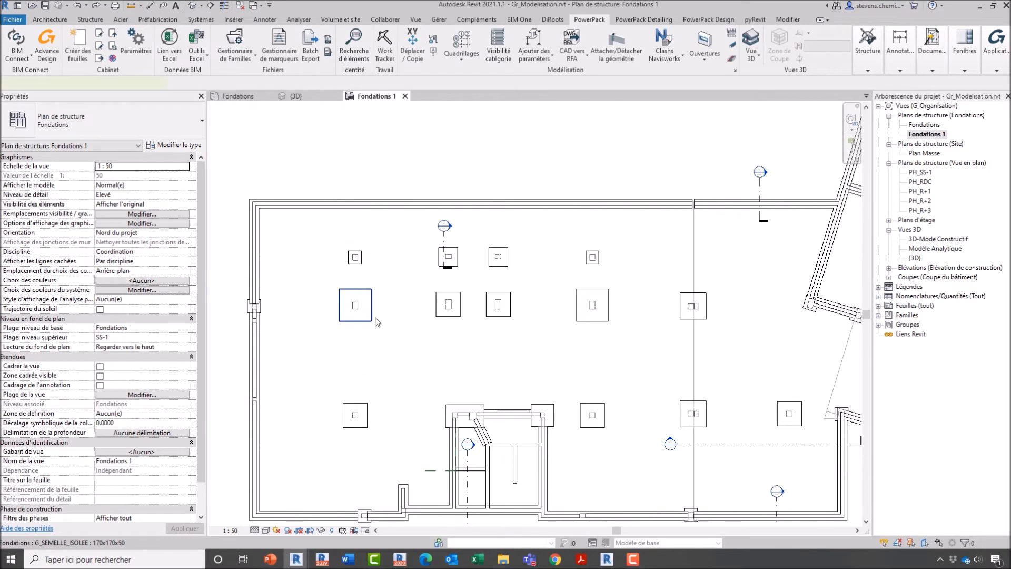
- Check the Identifiant property of the leftmost 170x170x50 isolated footing in the plan
click(369, 317)
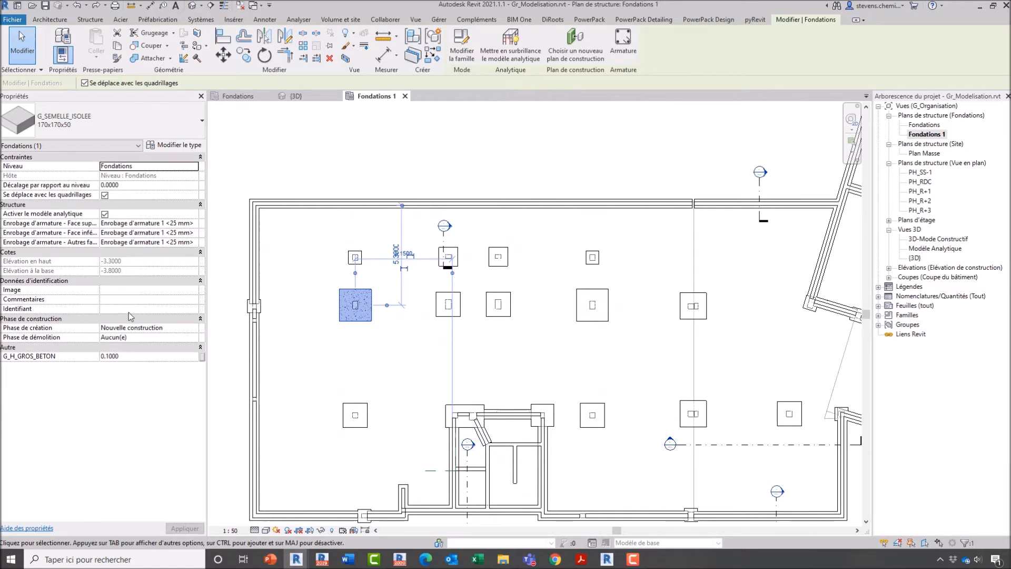
click(560, 260)
click(899, 73)
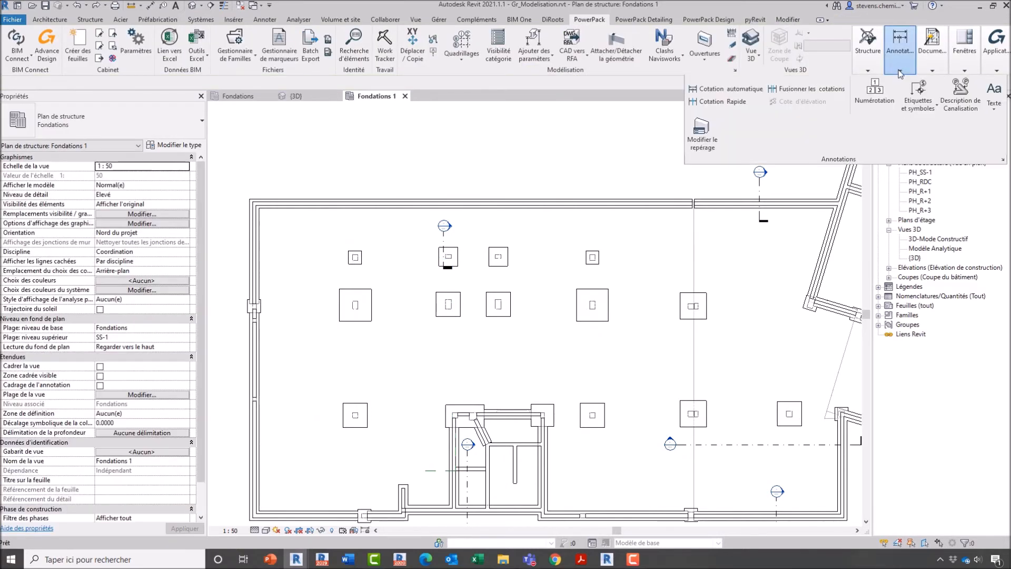
- Try to set the Identifiant of the leftmost 170x170x50 isolated footing to 1 by hand
click(352, 316)
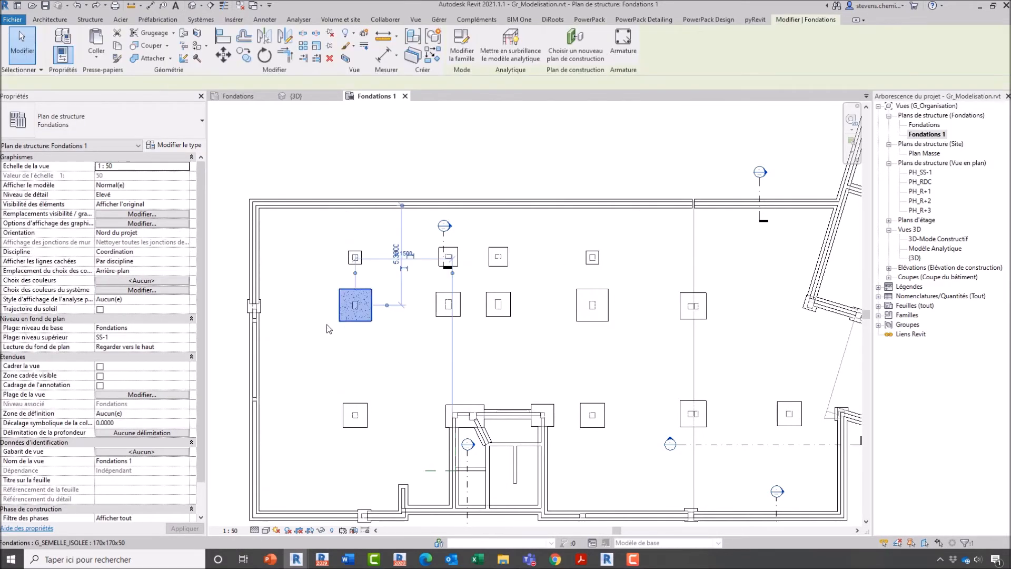
click(140, 309)
text(1)
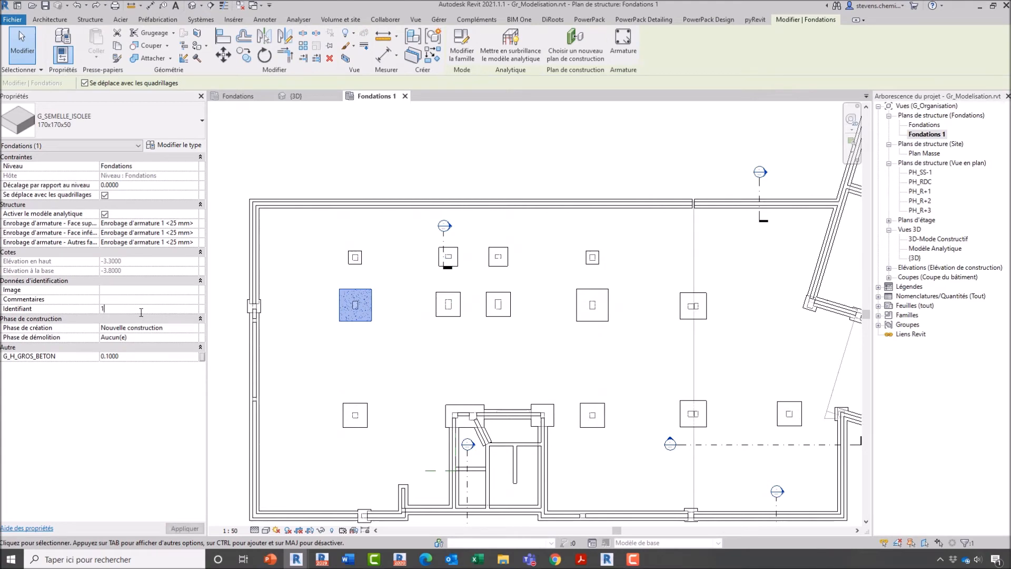
key(Escape)
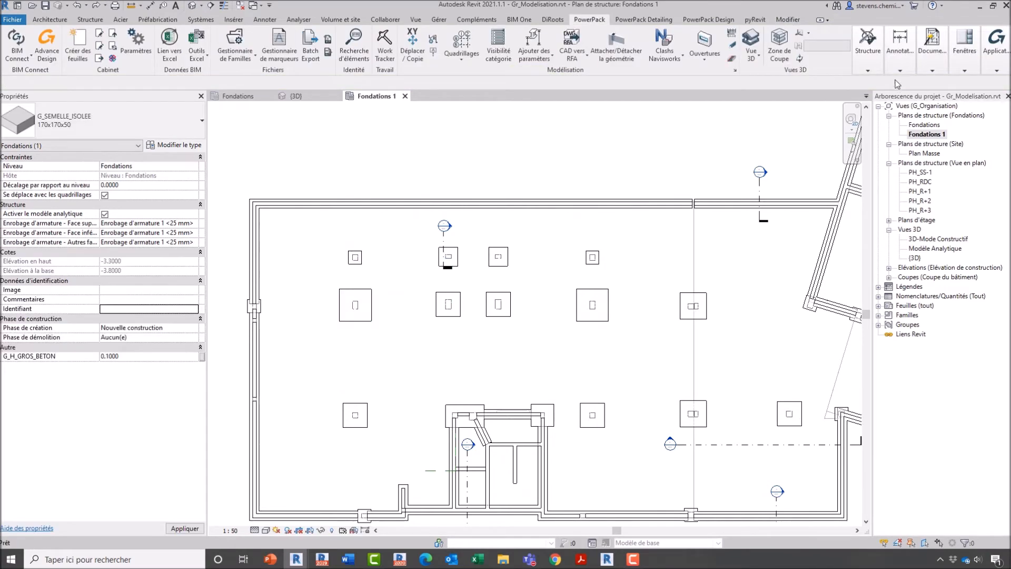
- Start the Numérotation tool for the Fondations category and its Identifiant parameter, with MF as text before the numeric element numbering
click(900, 52)
click(873, 92)
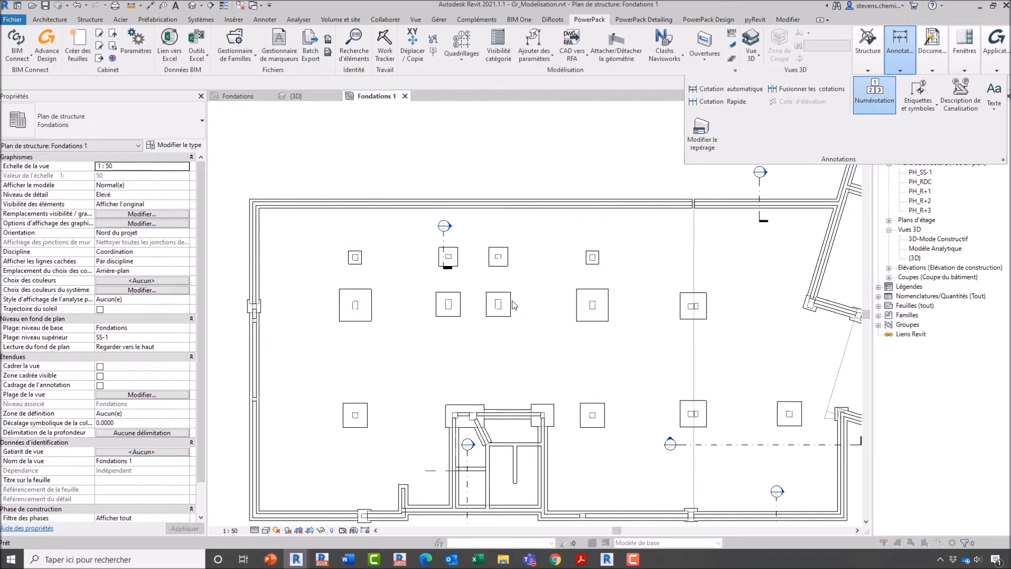
click(397, 138)
click(421, 233)
drag(515, 186, 458, 189)
text(MF)
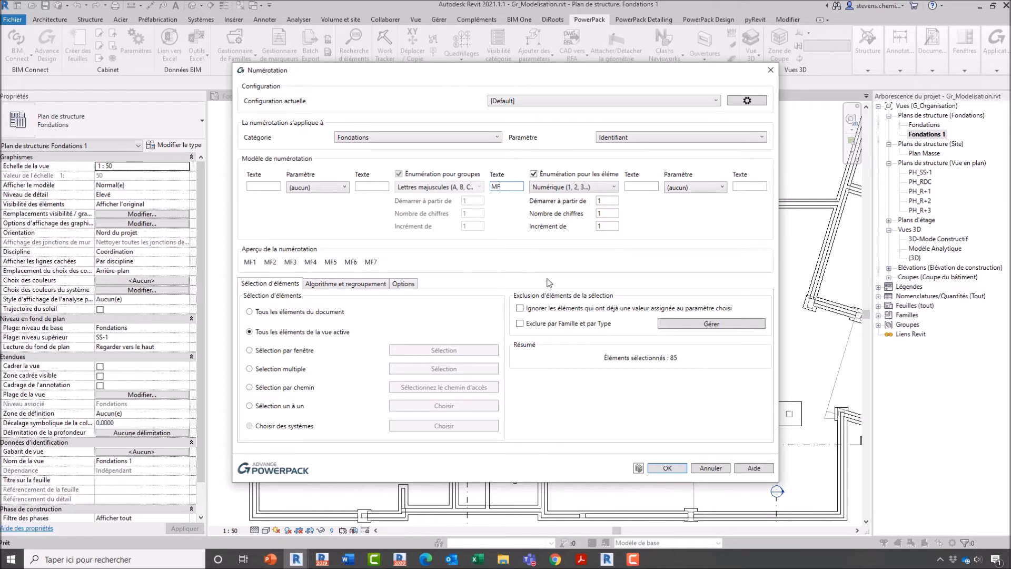
- Exclude the Semelle filante 50x20 and Semelle filante 50x30 types from the numbering selection
click(605, 327)
click(685, 323)
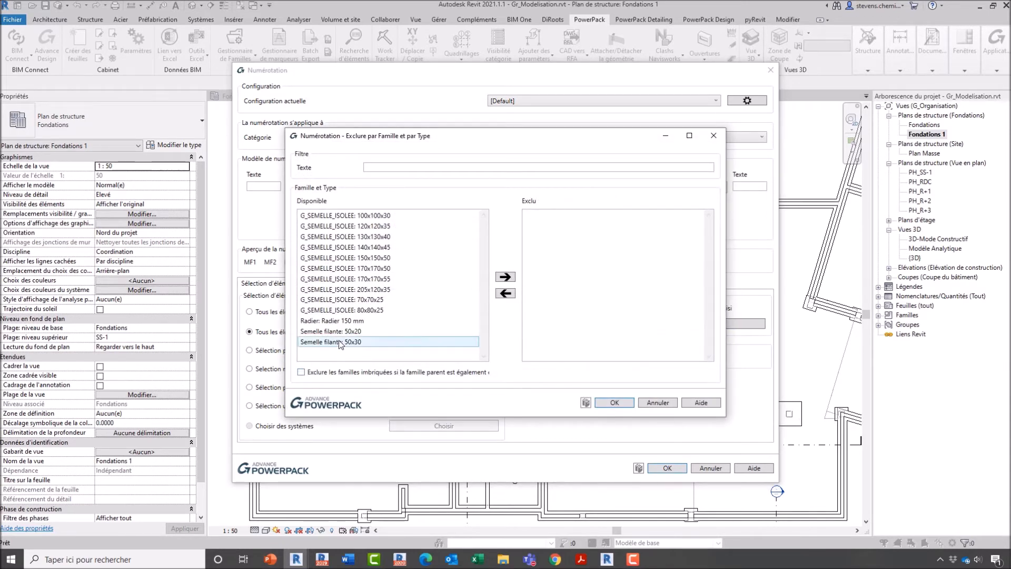
click(340, 334)
shift+click(343, 342)
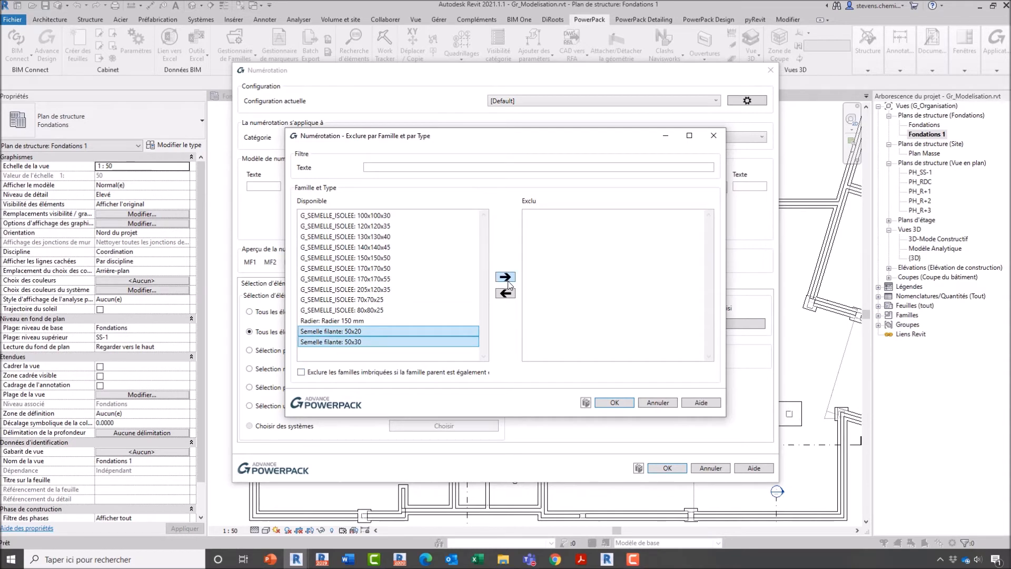
click(506, 279)
click(614, 402)
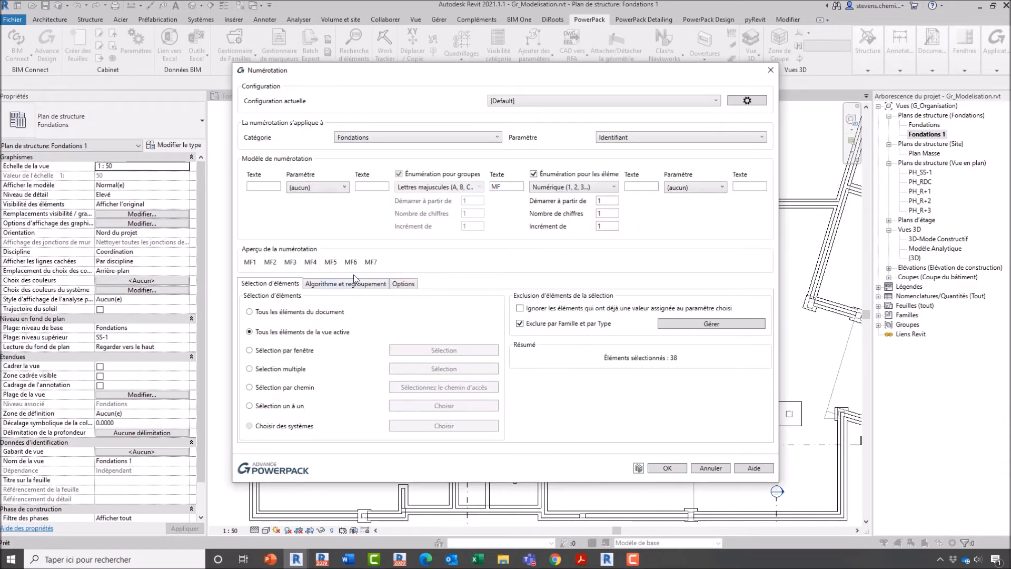
- Keep Gauche-> Droite-> Bas-> Droite as the numbering order and apply the numbering to the foundations
click(377, 285)
click(447, 327)
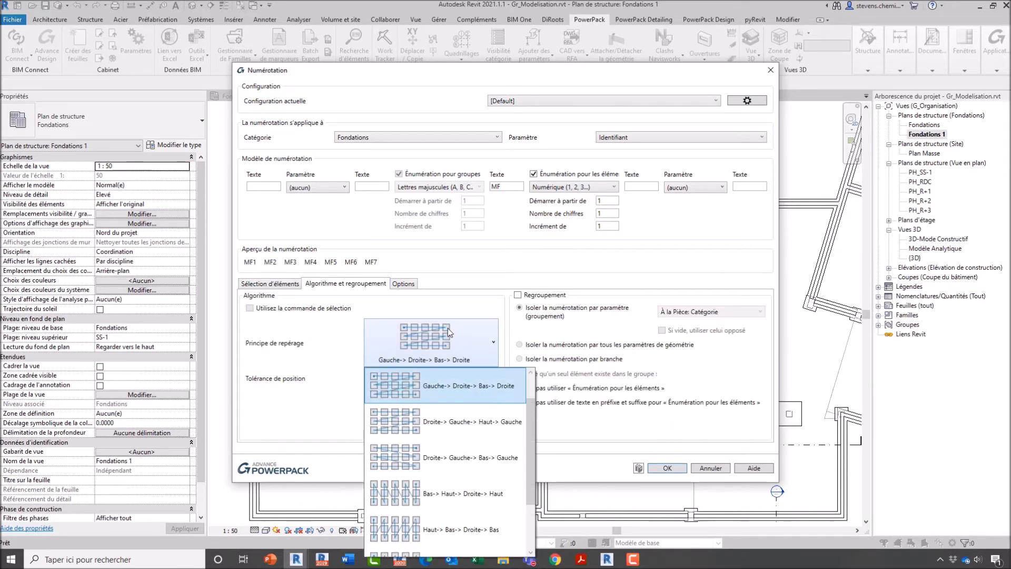
click(448, 327)
click(667, 468)
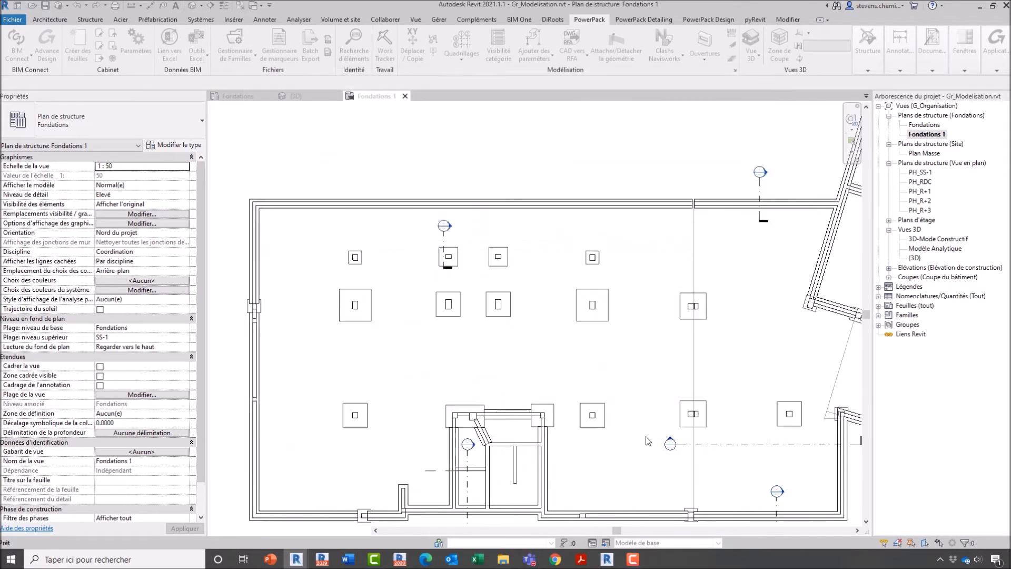
- Check the Identifiant of the leftmost 170x170x50, 70x70x25 and 100x100x30 isolated footings in the rectangular wing
scroll(367, 304, up, 4)
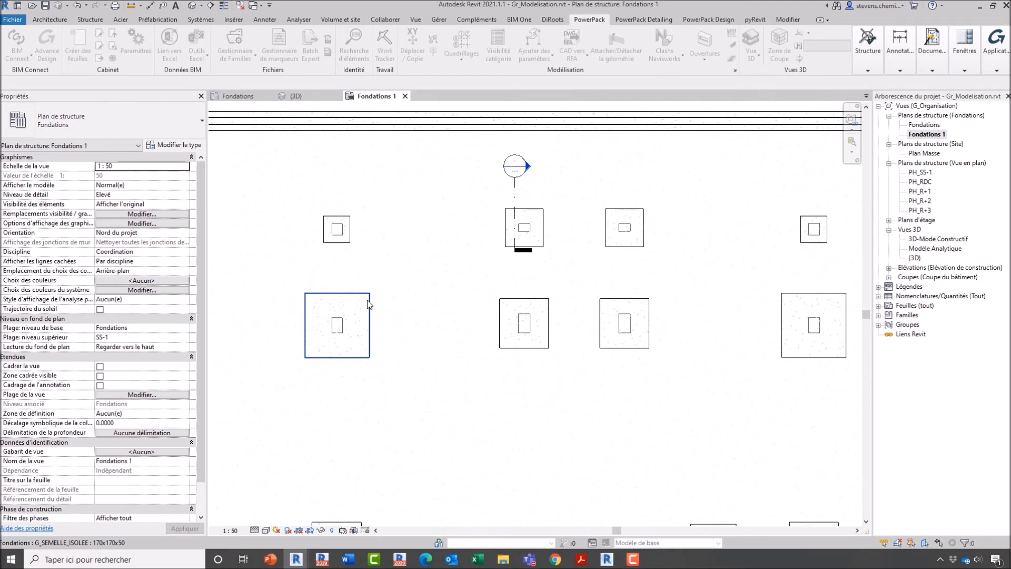
click(368, 304)
click(291, 262)
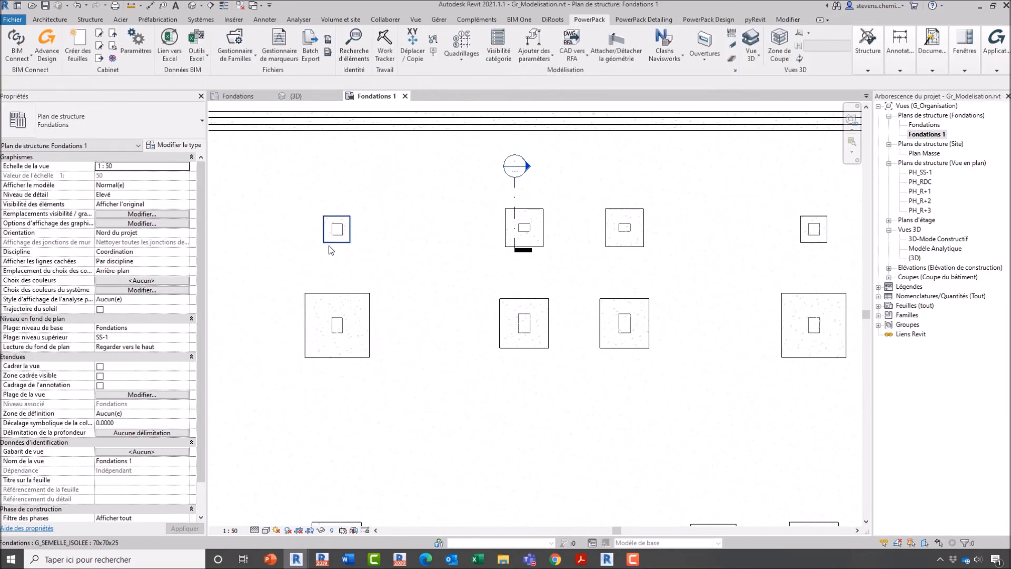
click(328, 241)
click(447, 260)
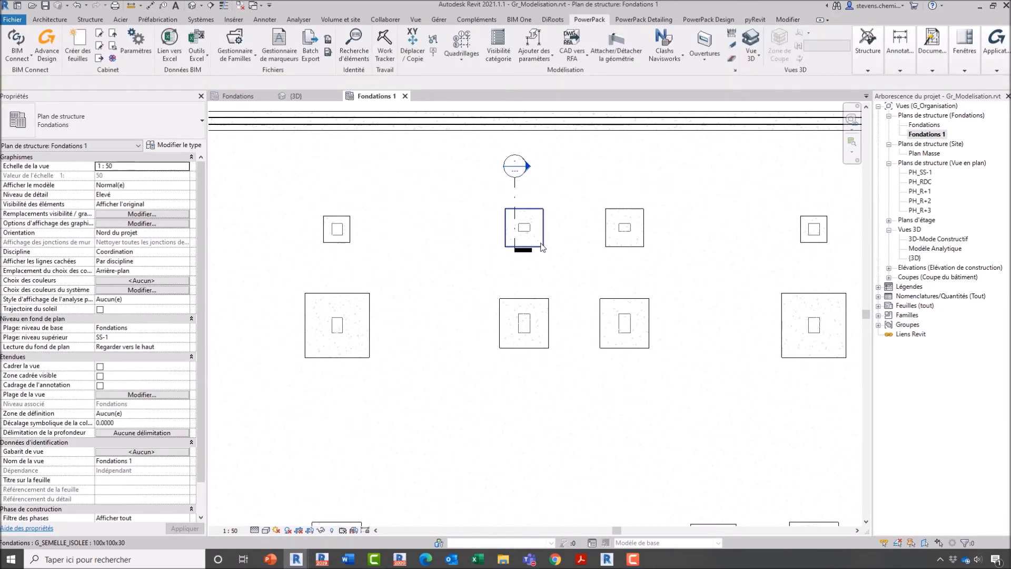
click(523, 243)
click(471, 288)
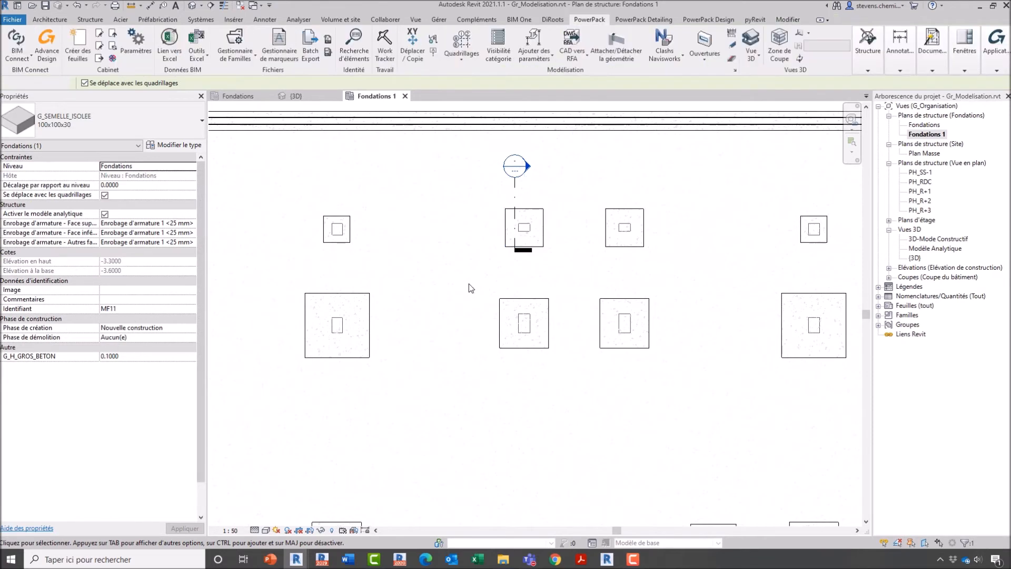
- Check the Identifiant of the uppermost 120x120x35 isolated footing at a wall end in the slanted wing
scroll(555, 272, down, 4)
middle_drag(609, 271, 356, 418)
scroll(485, 273, up, 2)
scroll(561, 278, up, 1)
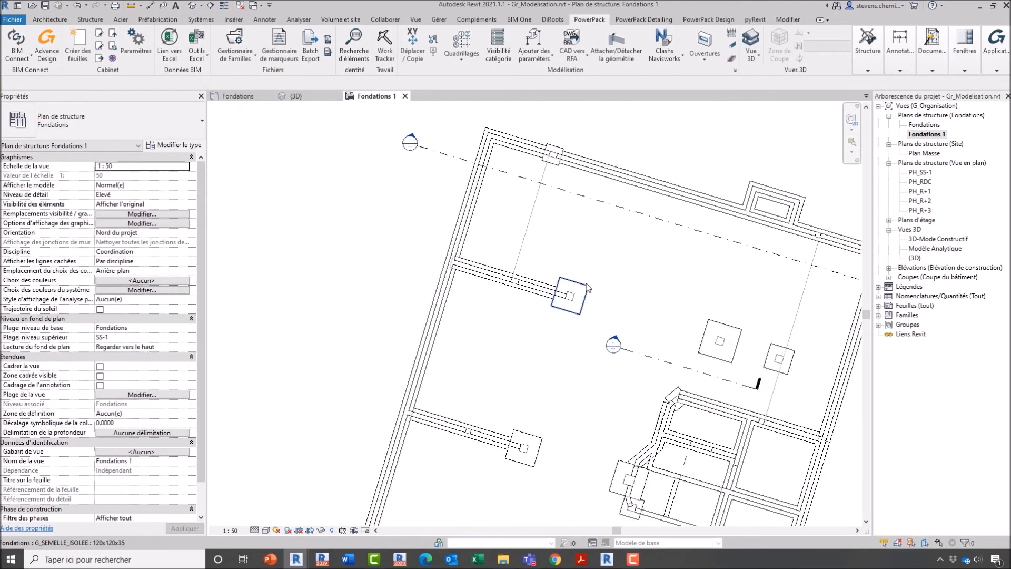
click(566, 288)
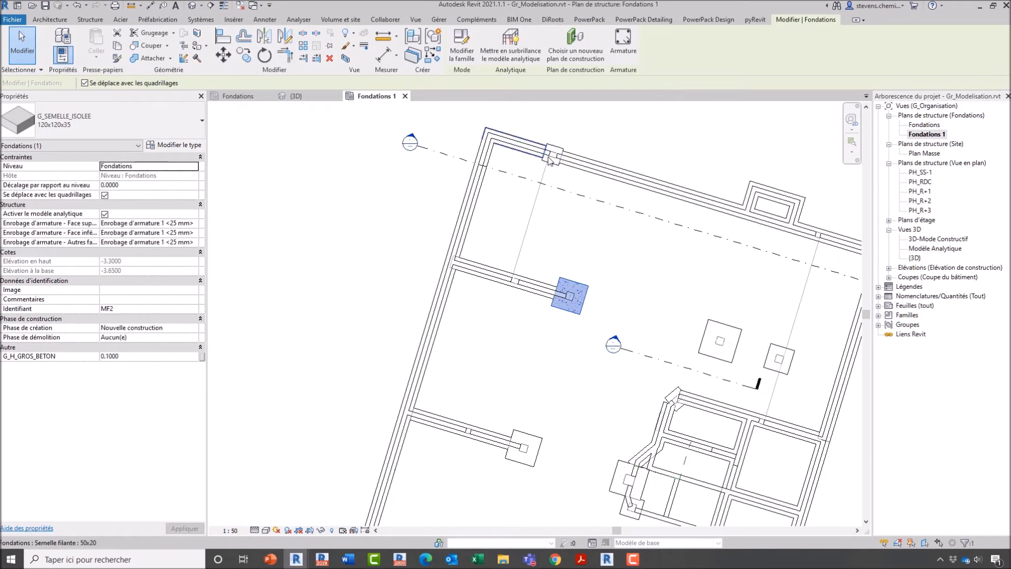
scroll(611, 235, down, 5)
click(502, 498)
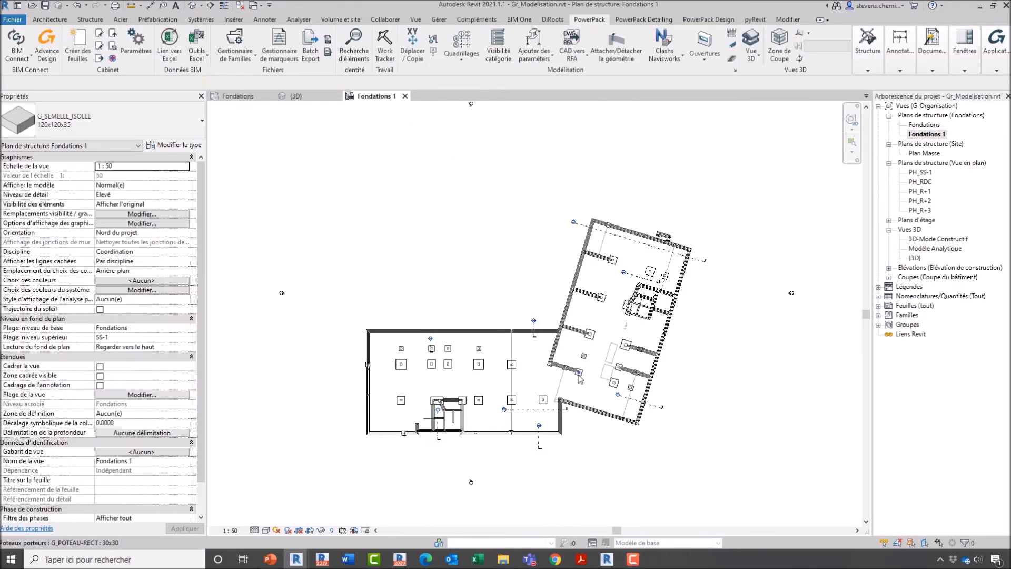
- Add the PowerPack Coordonnées & Niveau parameters to the model's structural elements
scroll(451, 360, up, 3)
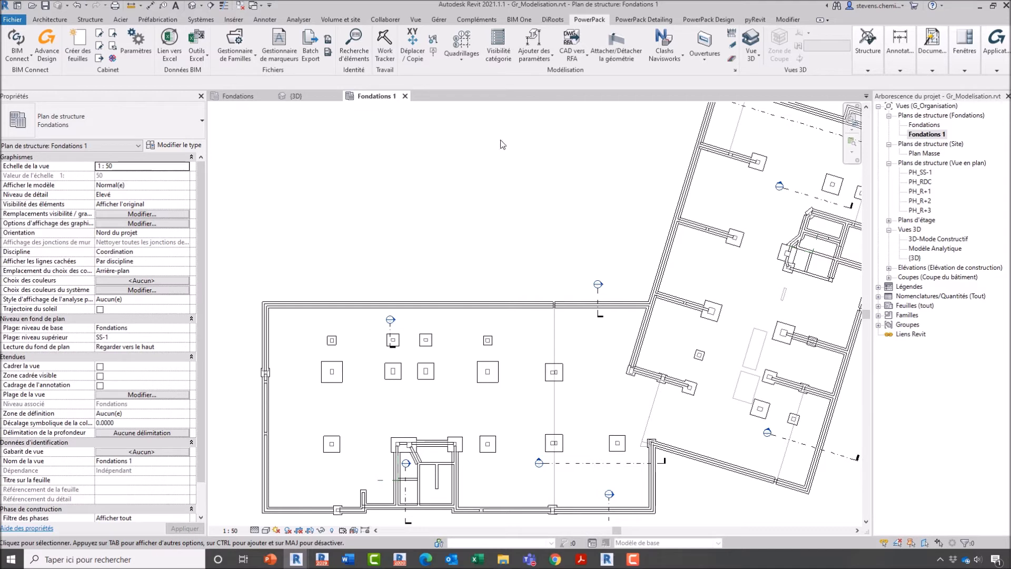
scroll(530, 272, down, 2)
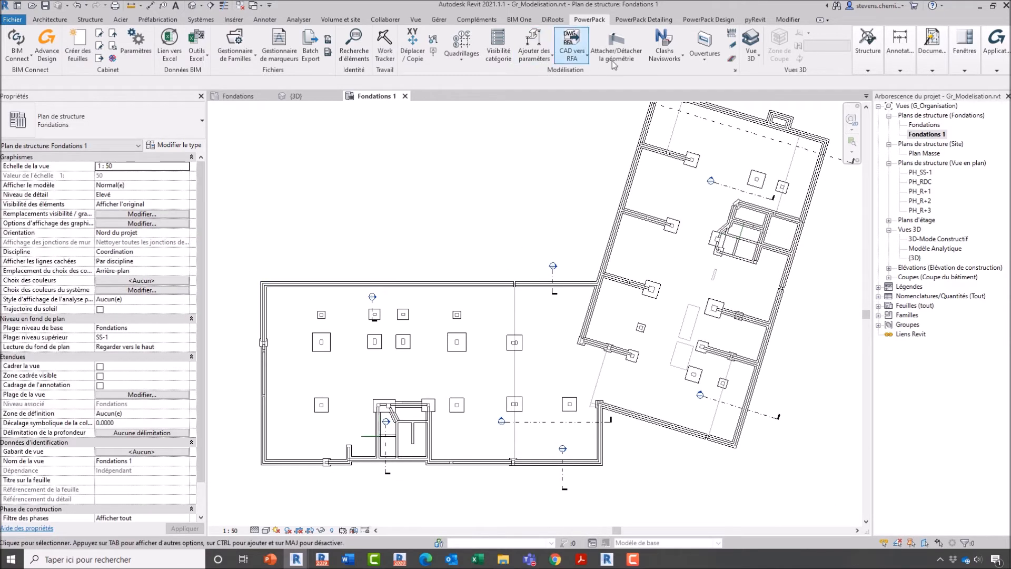
click(548, 60)
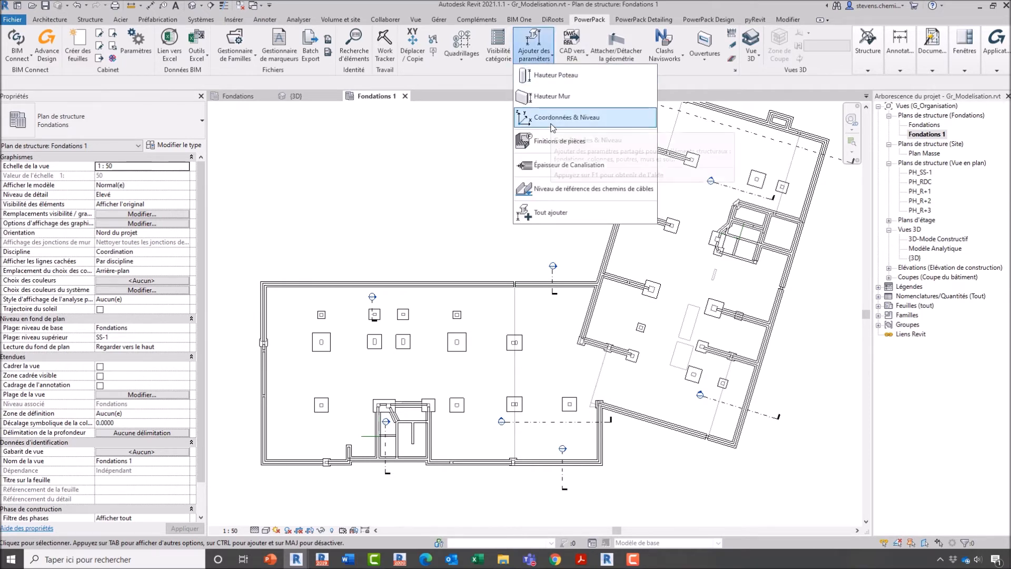
click(551, 124)
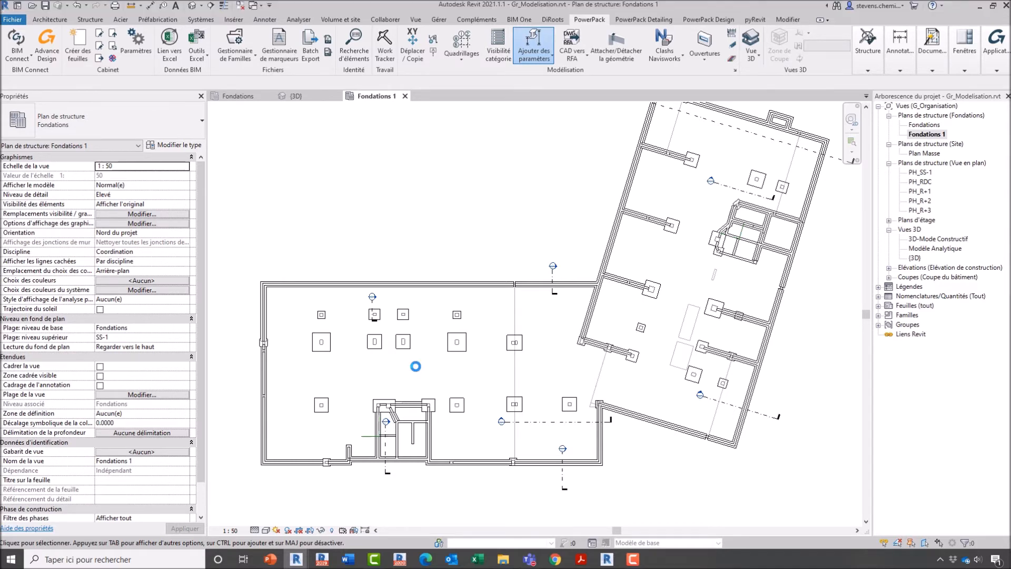
- Check the coordinate and associated level properties of the leftmost 170x170x50 isolated footing
scroll(303, 342, up, 5)
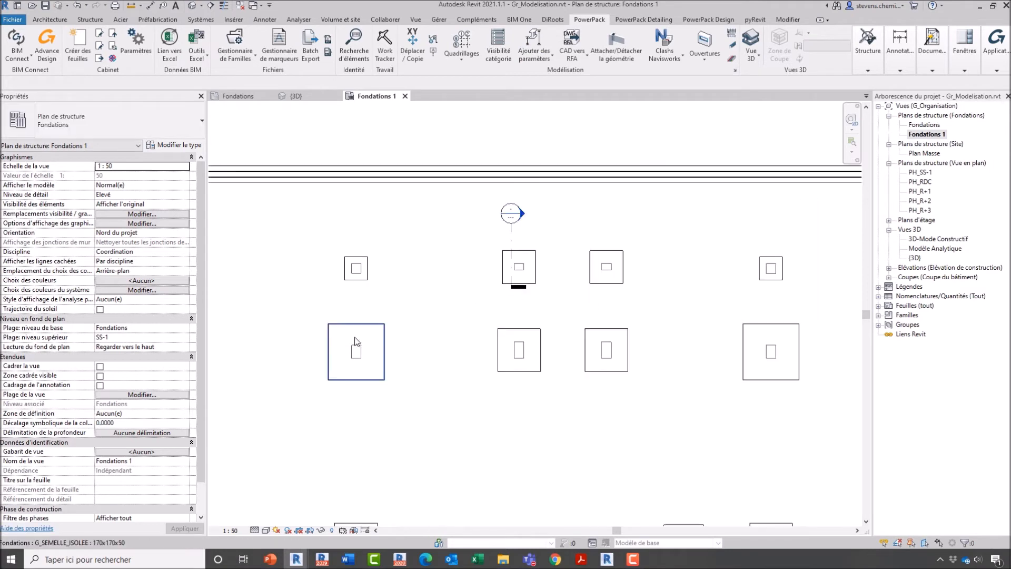
click(361, 327)
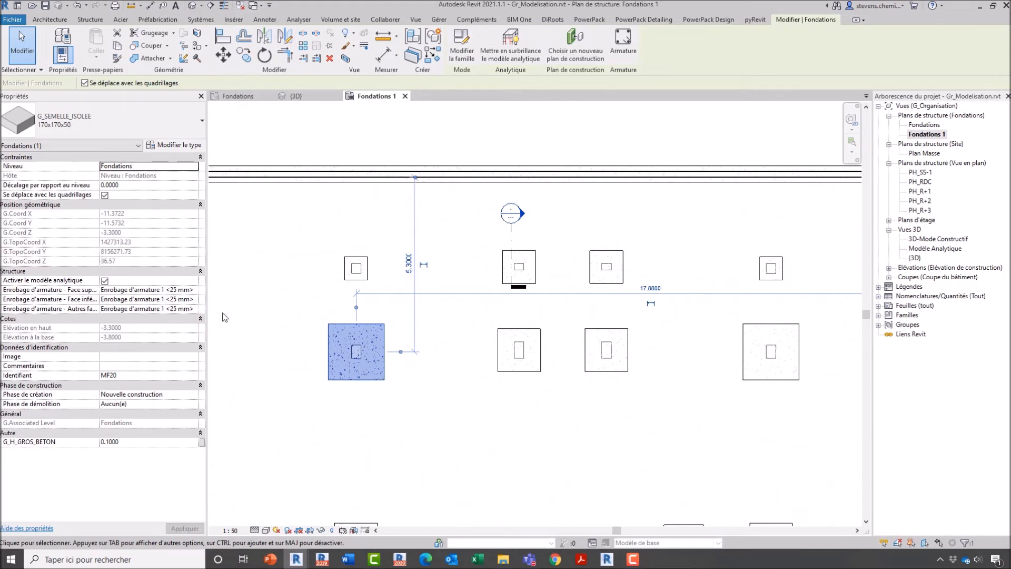
click(454, 318)
- Close all inactive views, keeping only the Fondations 1 plan open
scroll(446, 326, down, 5)
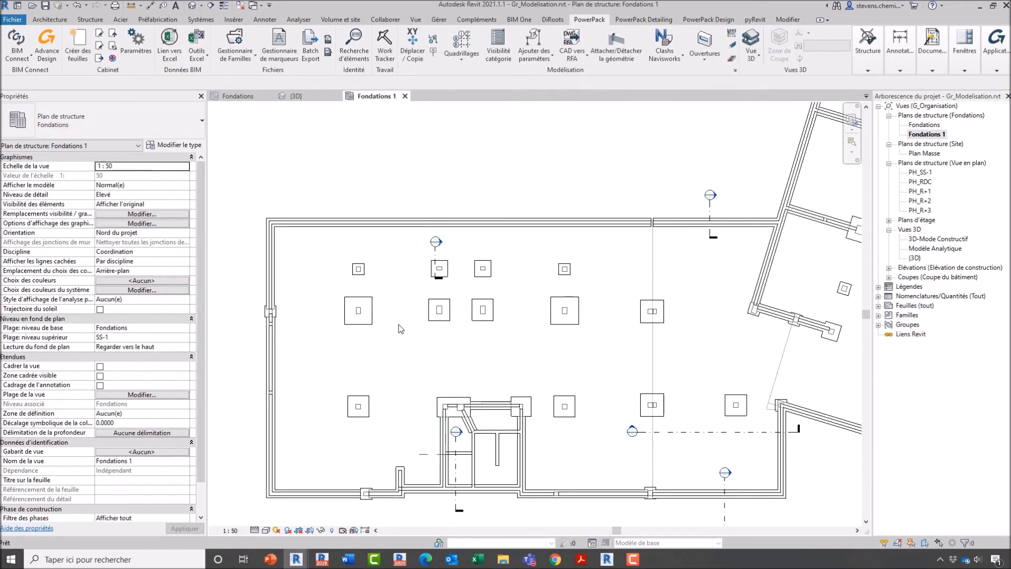
scroll(369, 329, up, 5)
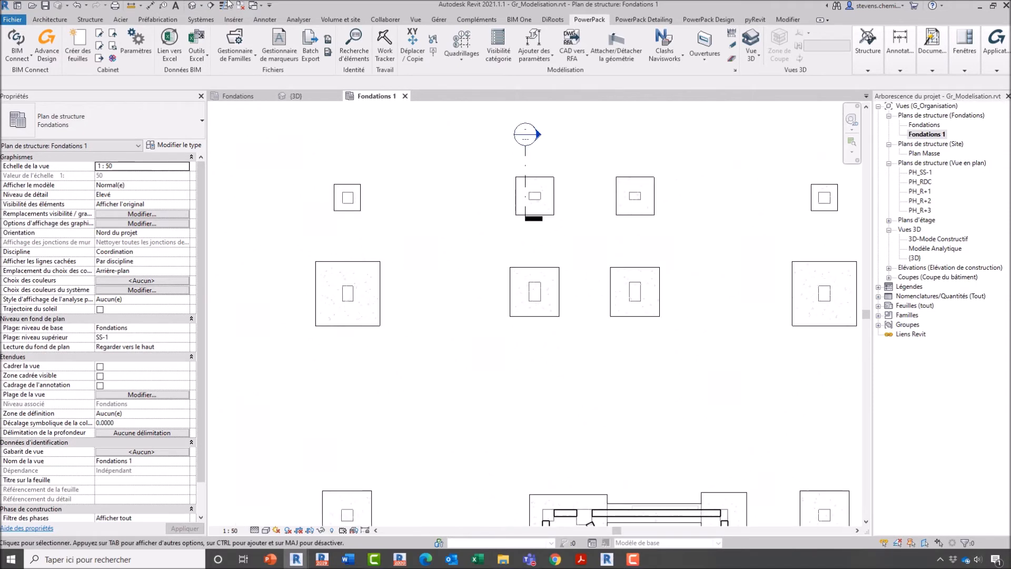
click(240, 6)
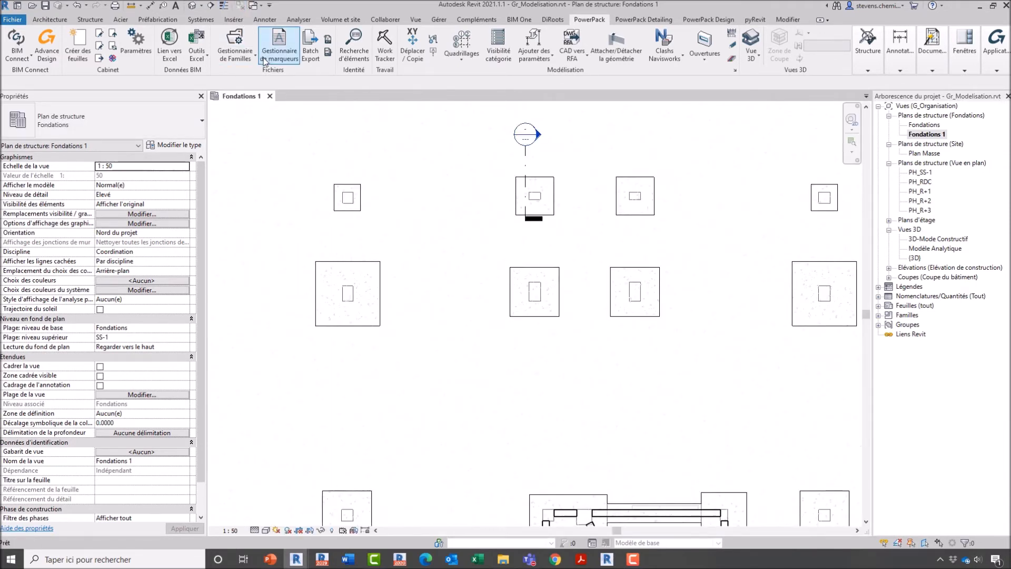
- Examine the G.Coord Y project parameter's properties and its shared-parameter export option, then leave without changes
click(431, 21)
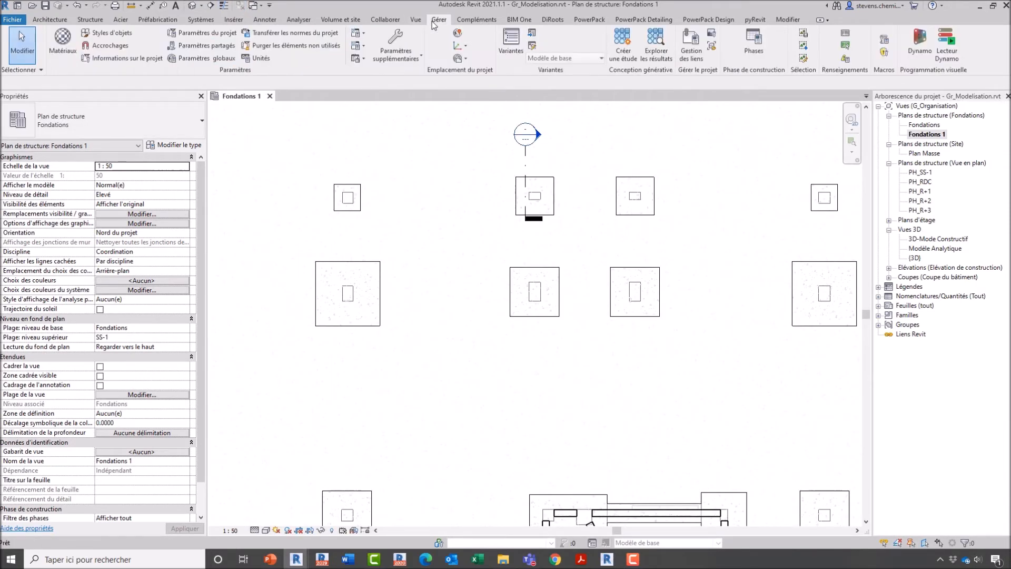
click(209, 34)
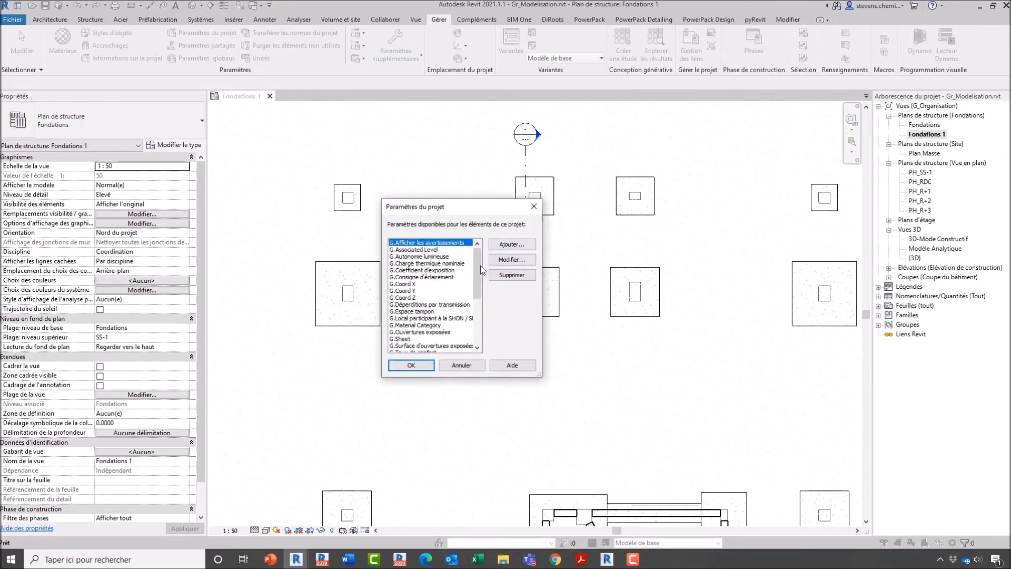
click(420, 290)
scroll(432, 284, down, 1)
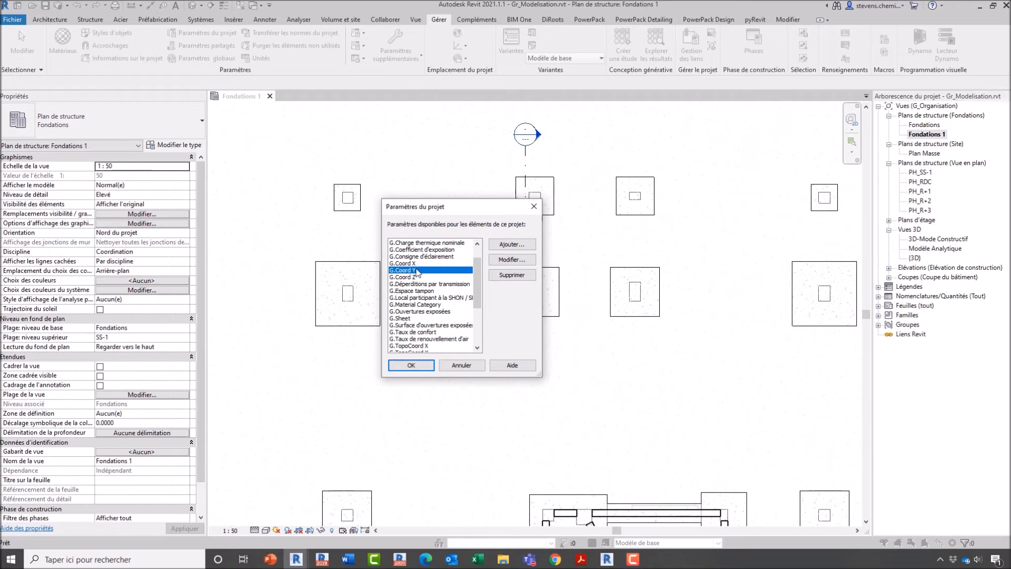
click(514, 261)
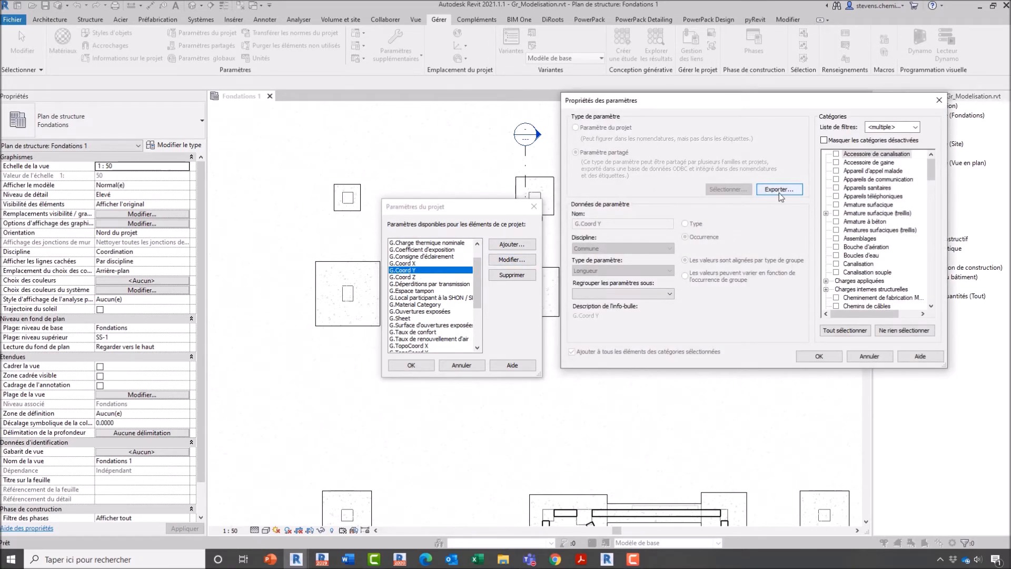
key(Escape)
key(Escape)
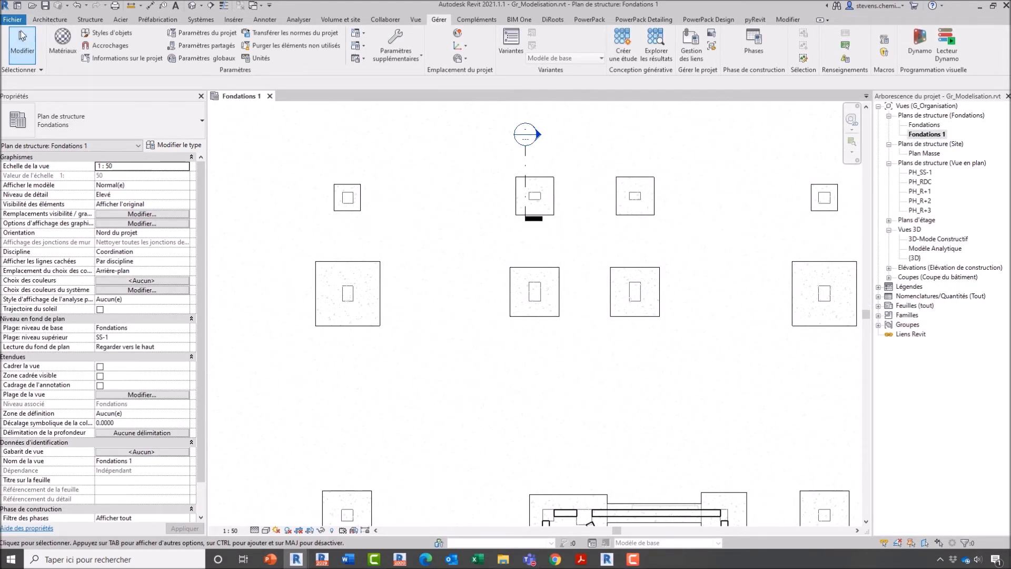
- Create a new annotation symbol family from the Annotation générique métrique.rft template
click(17, 21)
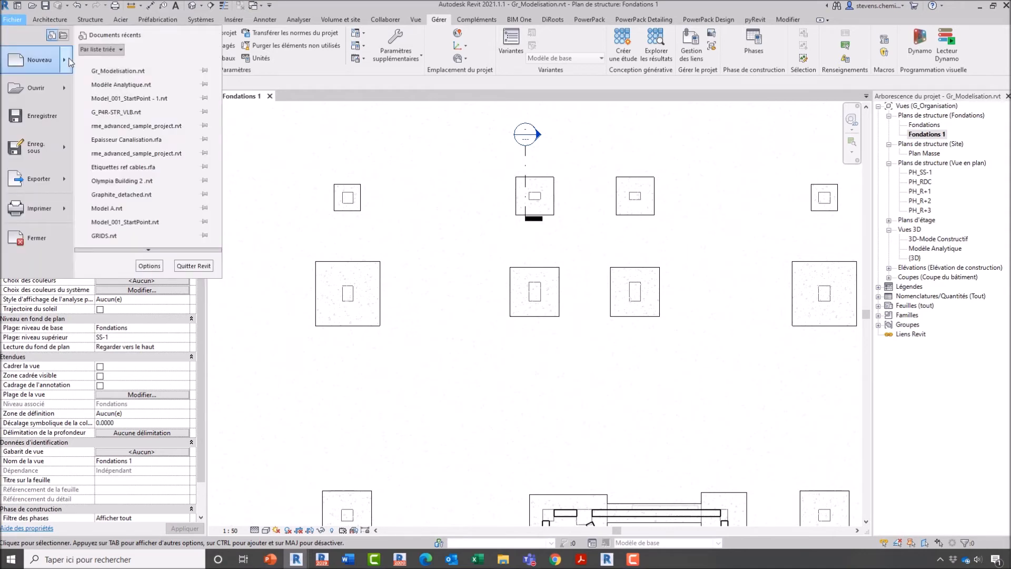
key(Escape)
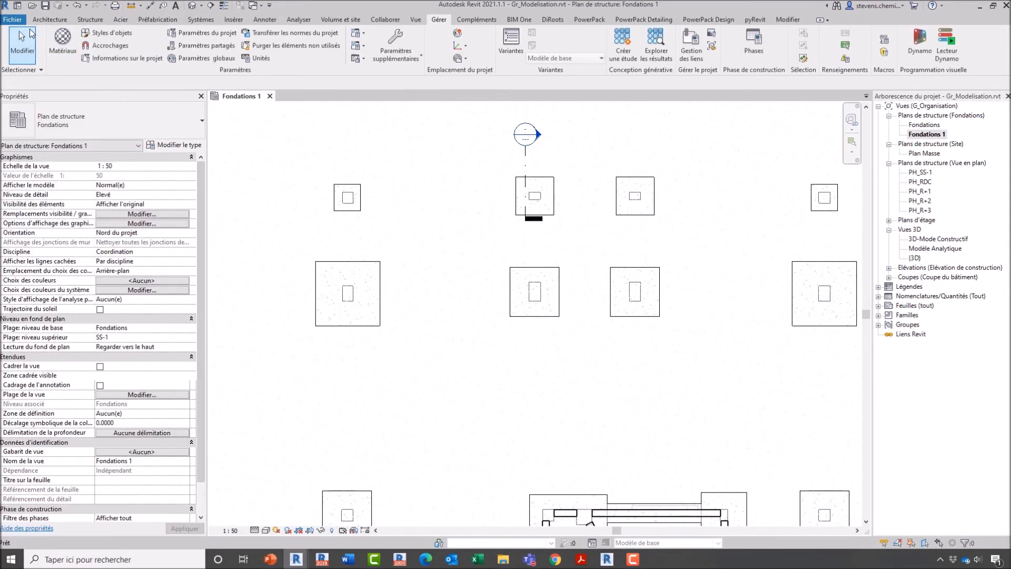
key(alt+f)
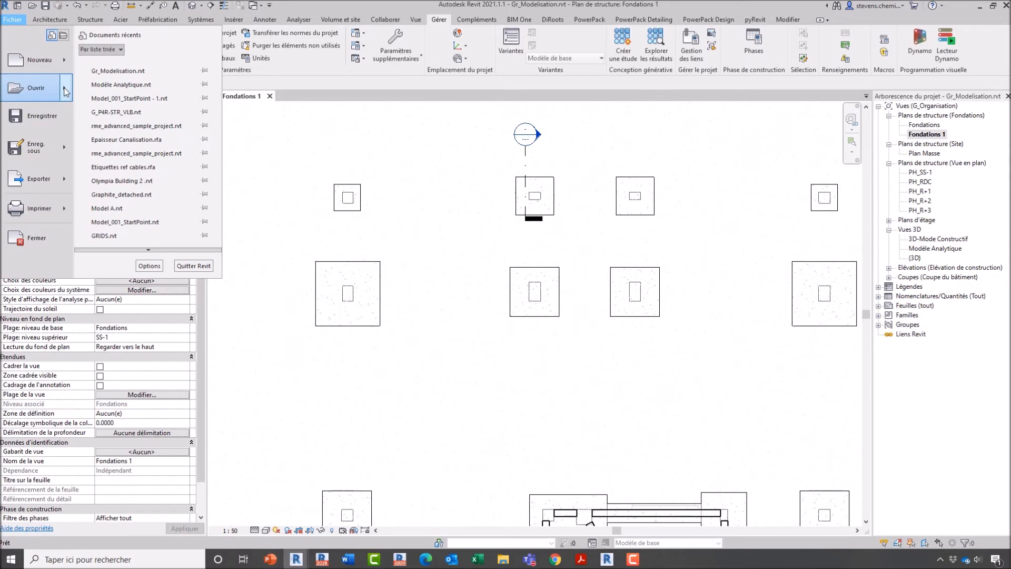
mouse_move(66, 71)
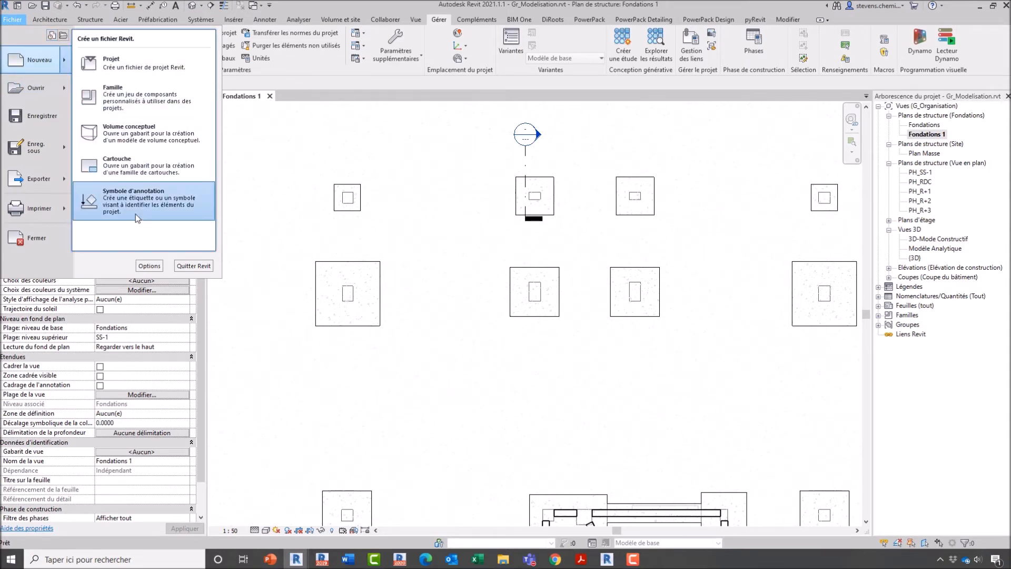
key(Escape)
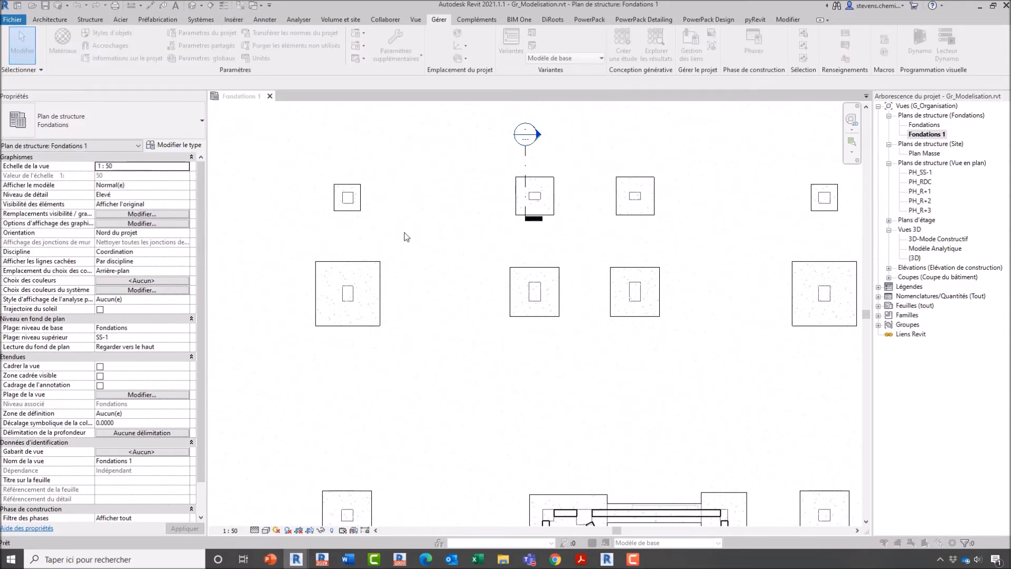
click(437, 198)
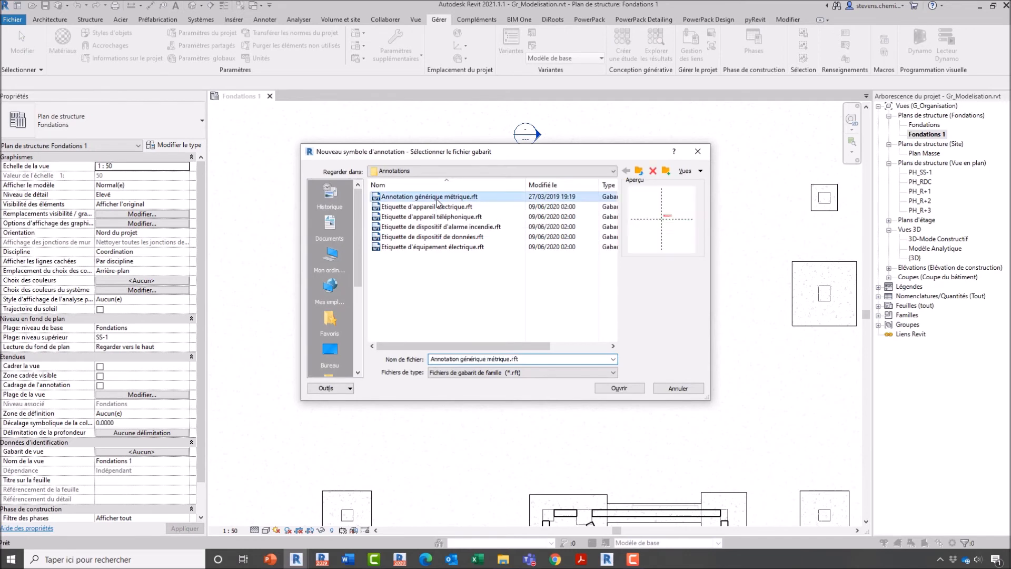
double_click(437, 198)
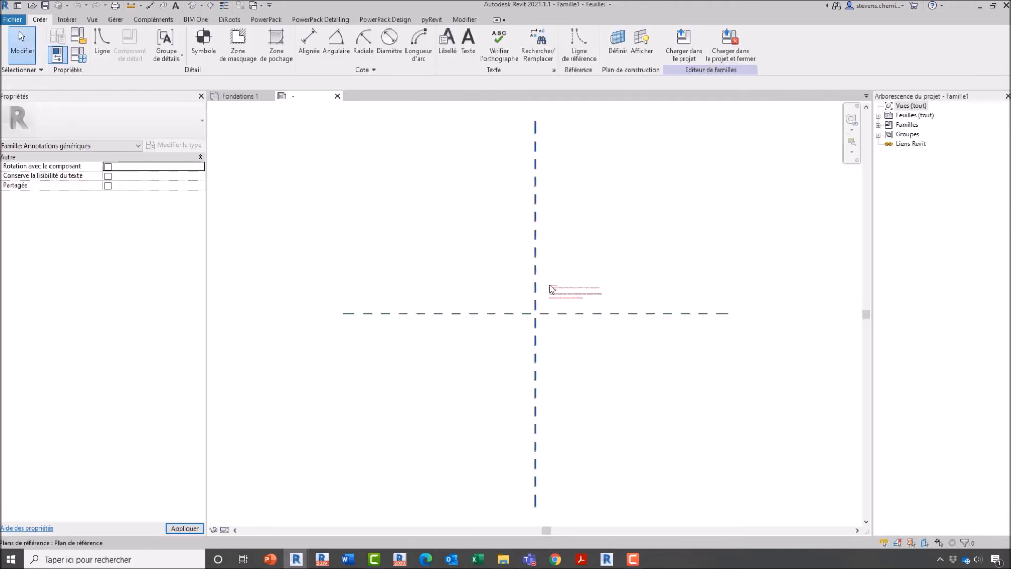
- Delete the template's instruction note beside the reference plane intersection
click(560, 304)
key(Delete)
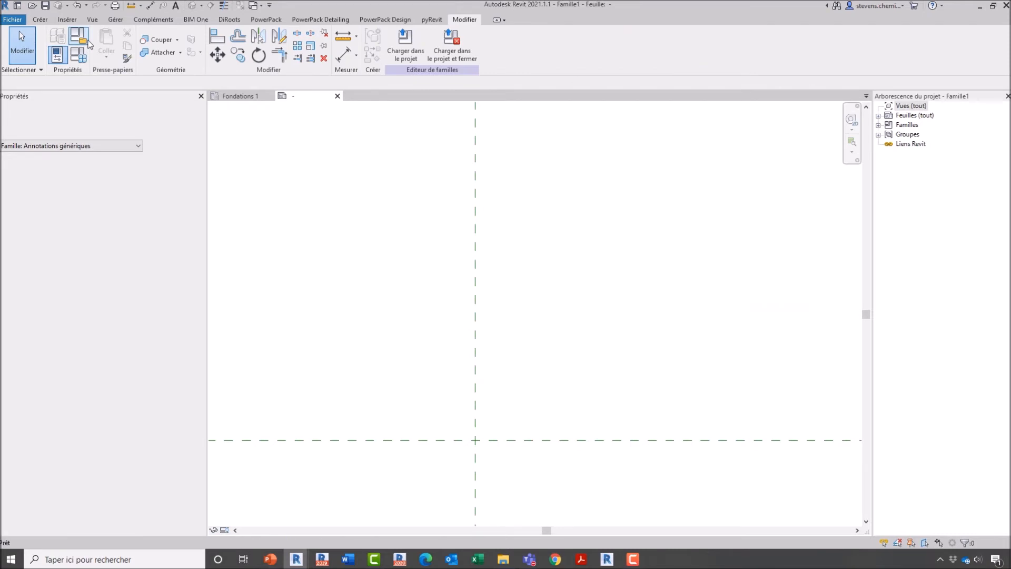
- Set the family category to Etiquettes de fondations using only the Structure filter, and enable Rotation avec le composant
click(85, 40)
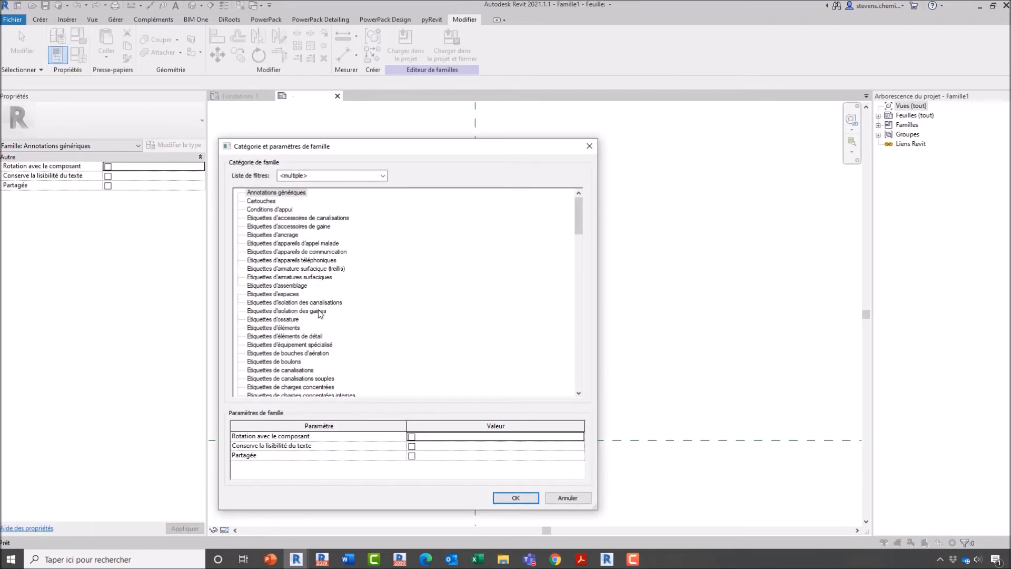
scroll(322, 310, down, 2)
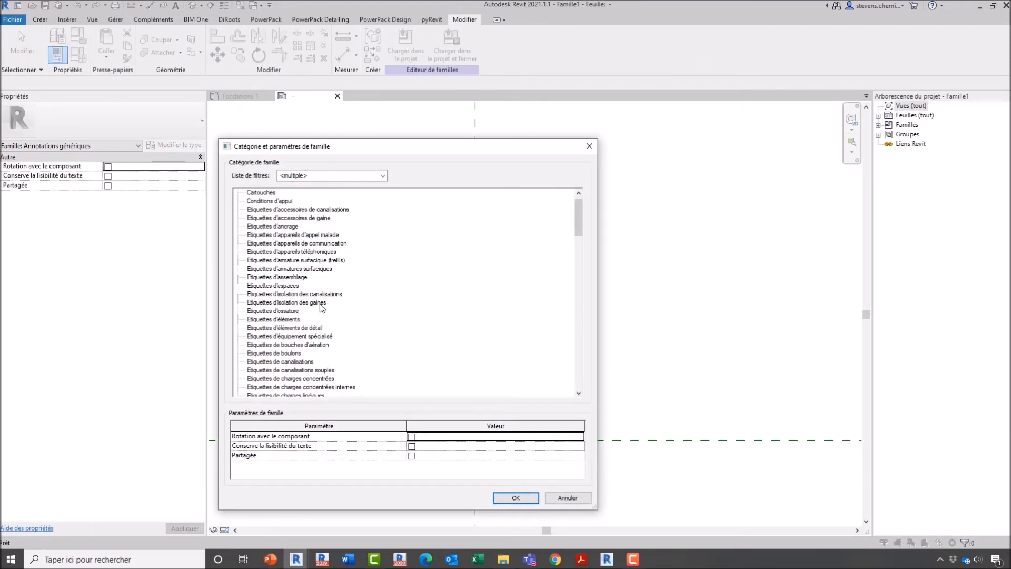
click(326, 175)
click(281, 186)
click(281, 203)
click(281, 211)
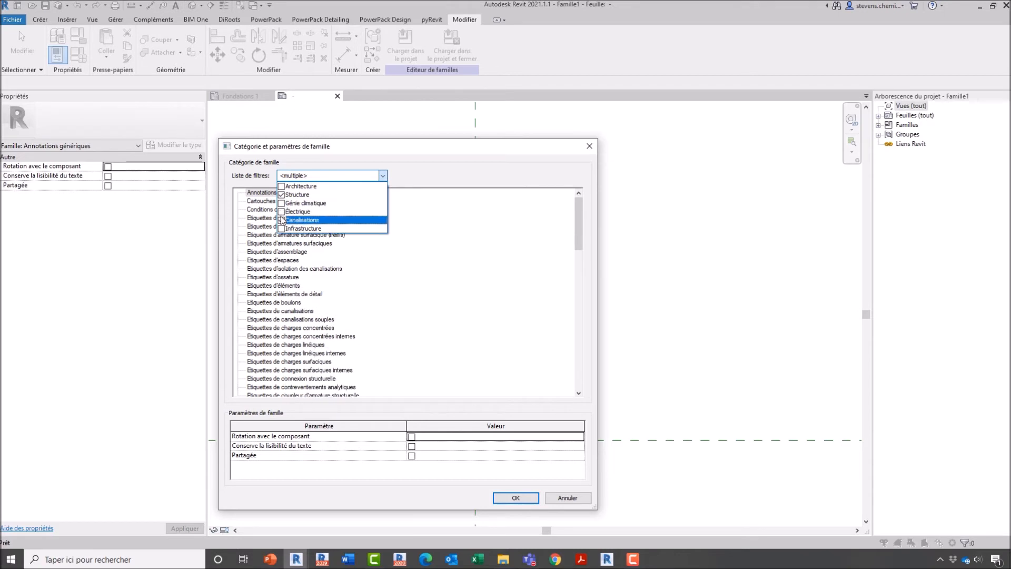
click(281, 220)
click(357, 264)
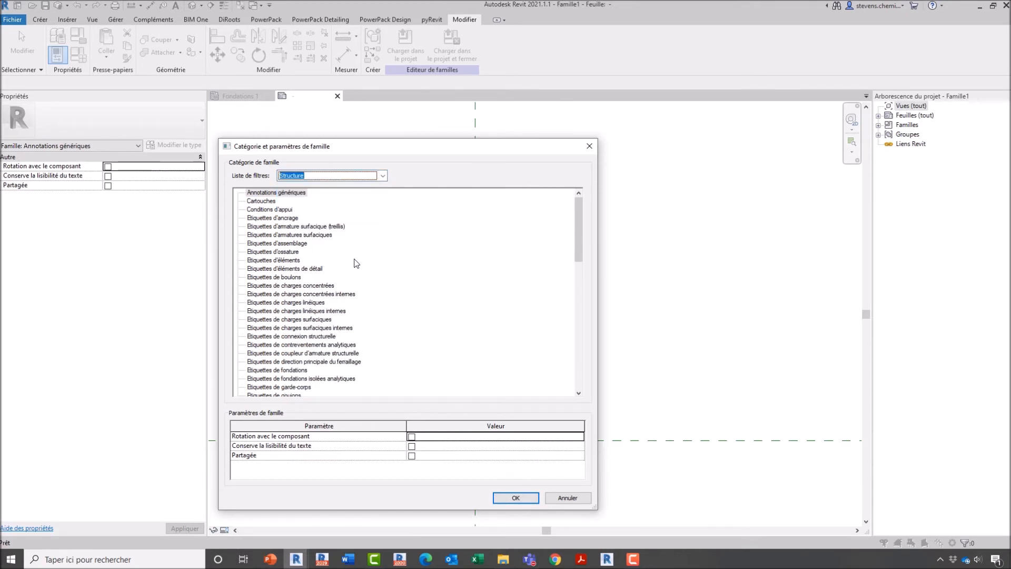
scroll(357, 268, down, 1)
click(290, 363)
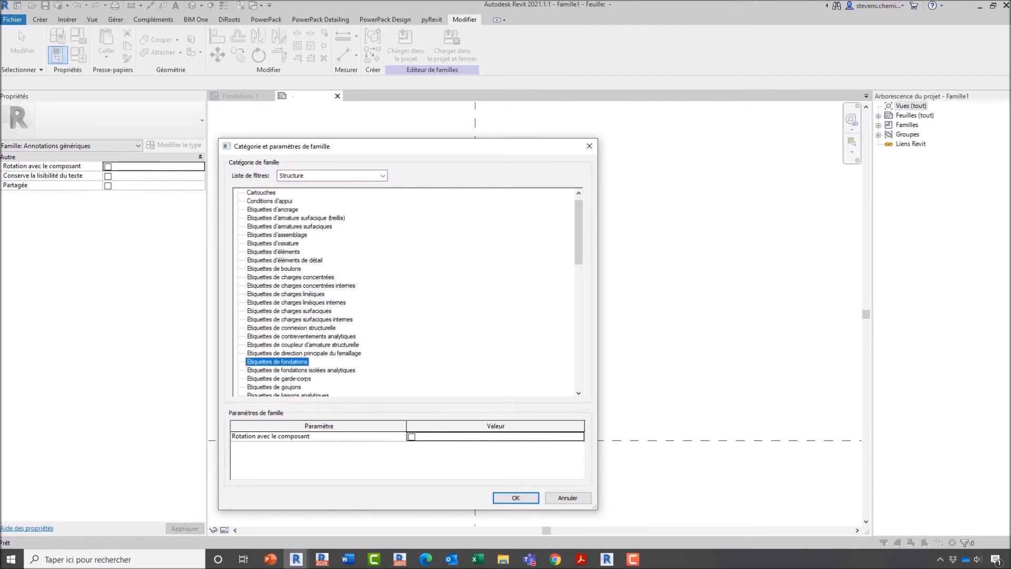
click(411, 436)
click(516, 498)
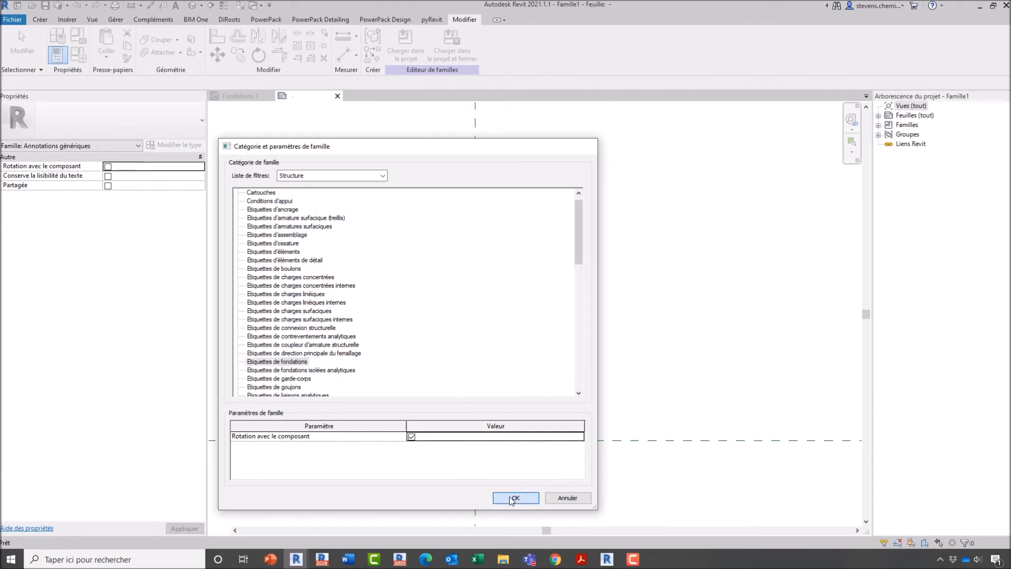
middle_drag(462, 464, 499, 375)
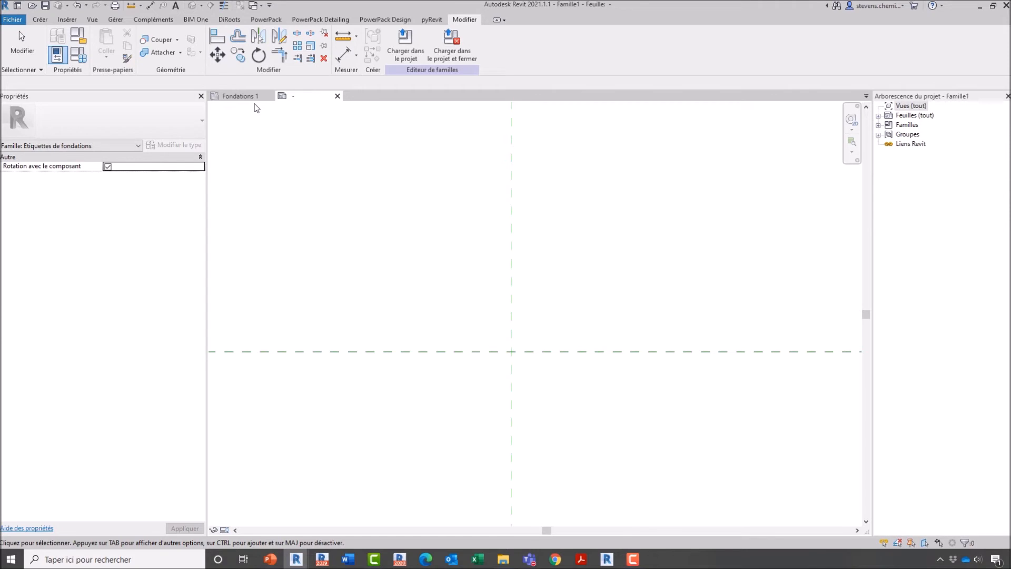
- From the Fondations 1 project view, create a shared parameter file in the Paramétrers Partagés folder, adding -web- to the P4R-Parameters name
click(244, 100)
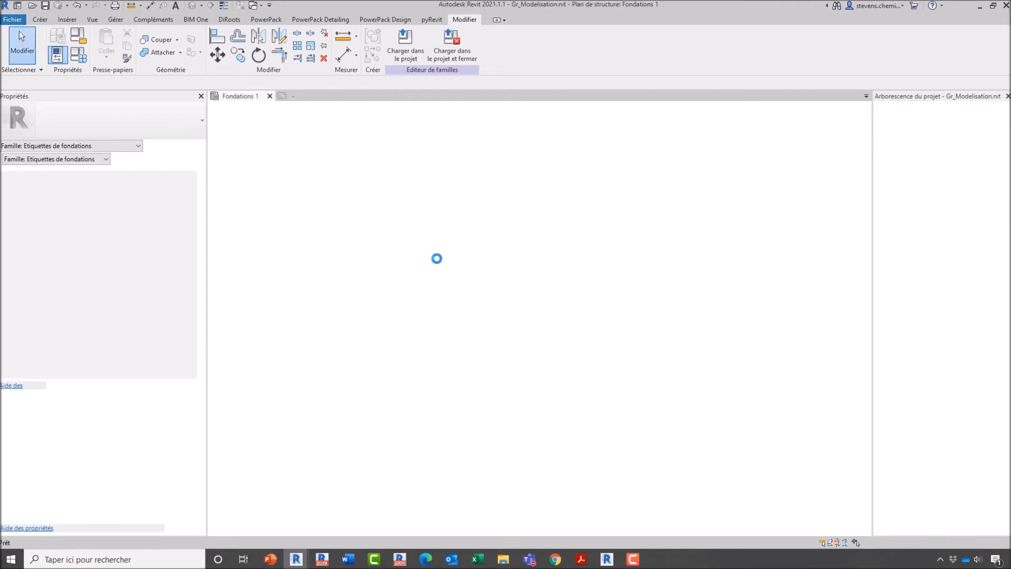
scroll(434, 265, down, 2)
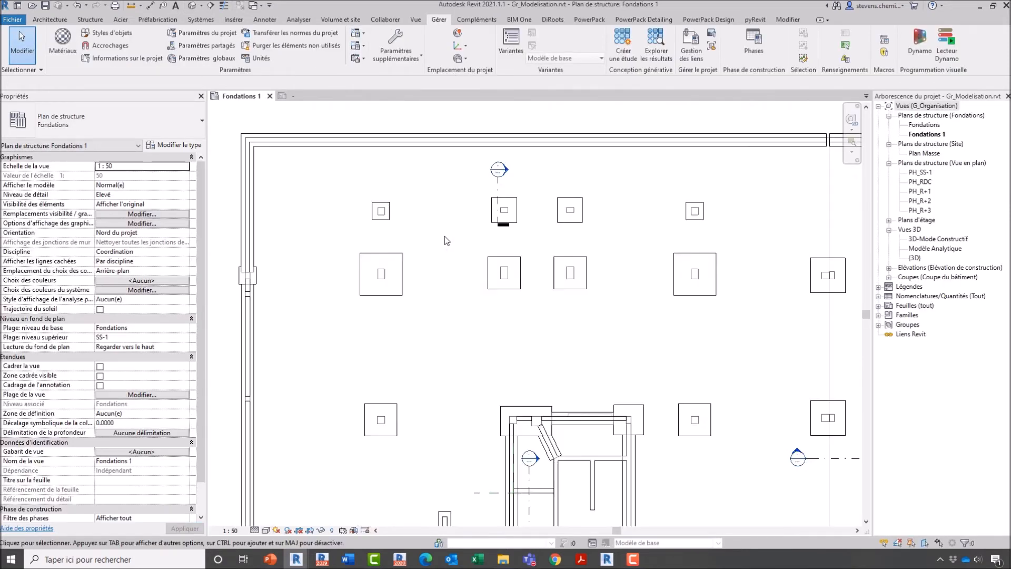
click(206, 45)
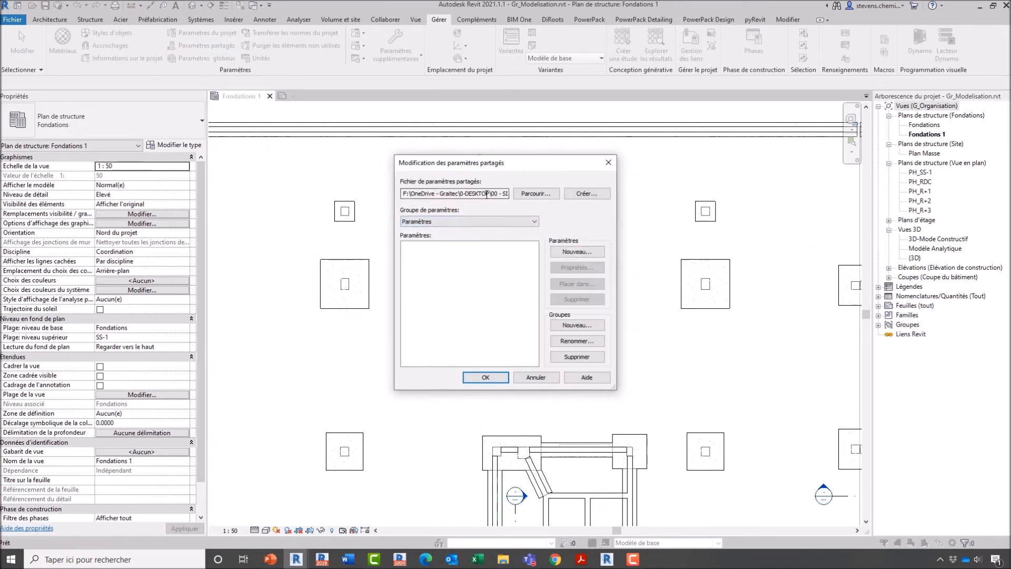
click(580, 193)
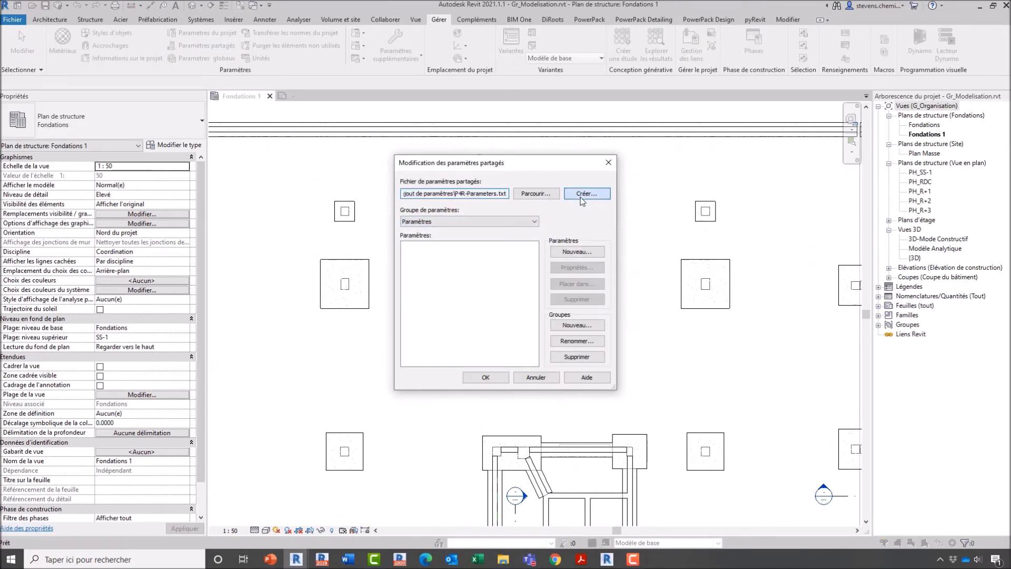
double_click(389, 146)
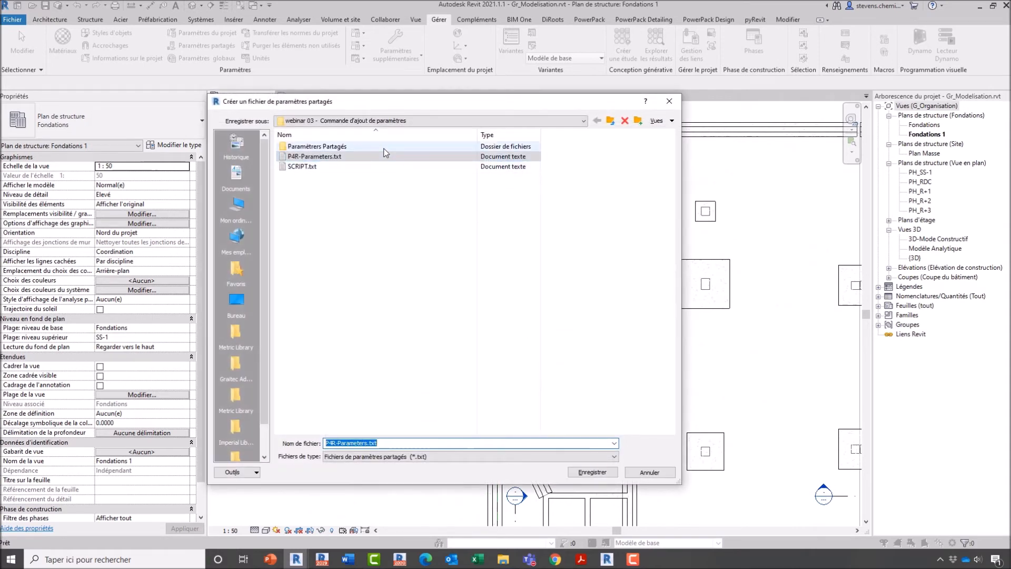
click(341, 443)
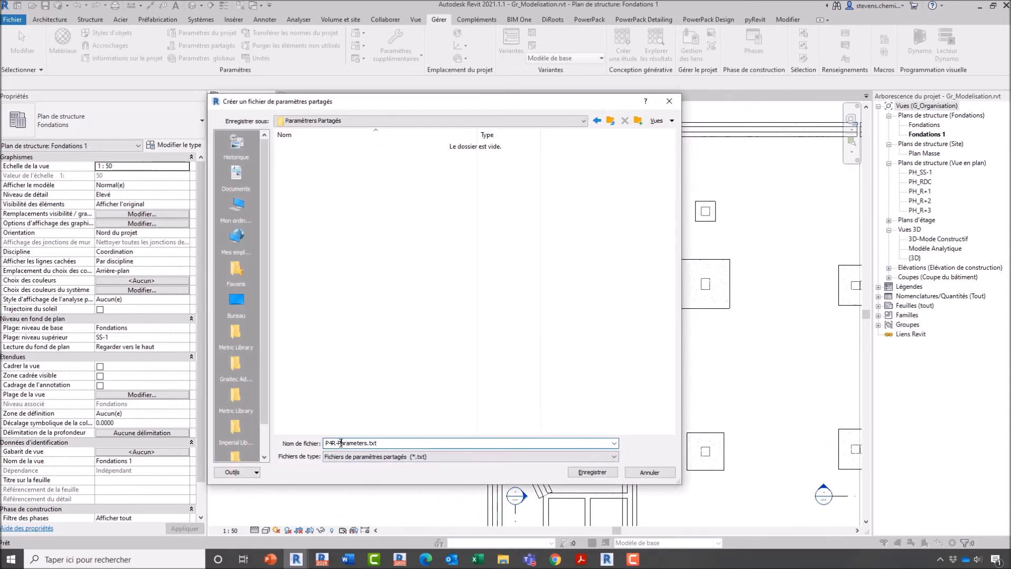
click(367, 443)
text(-web-)
click(592, 472)
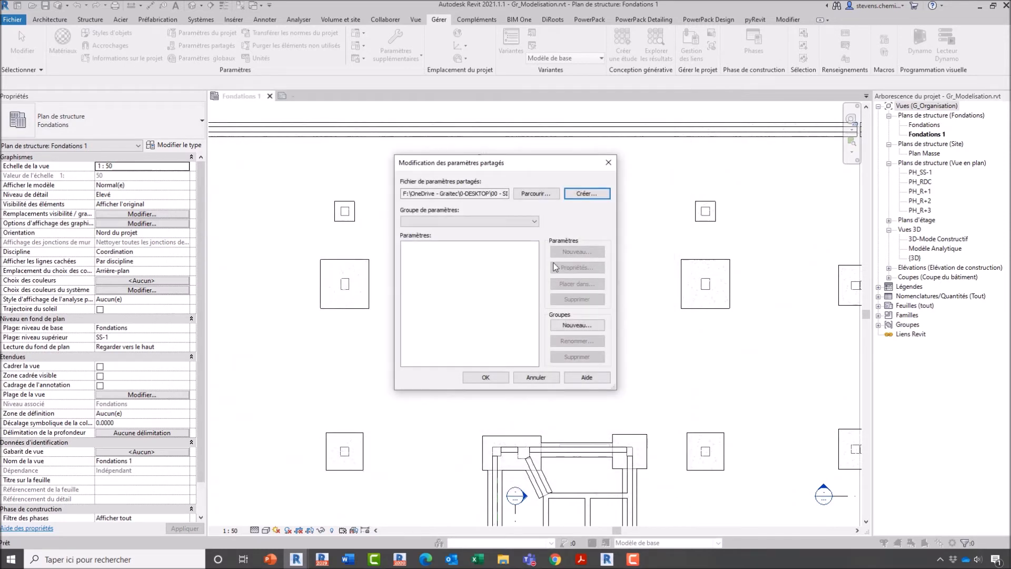
- Add a parameter group named STRUCTURE to the new shared parameter file and accept the changes
click(579, 326)
text(STRUCTURE)
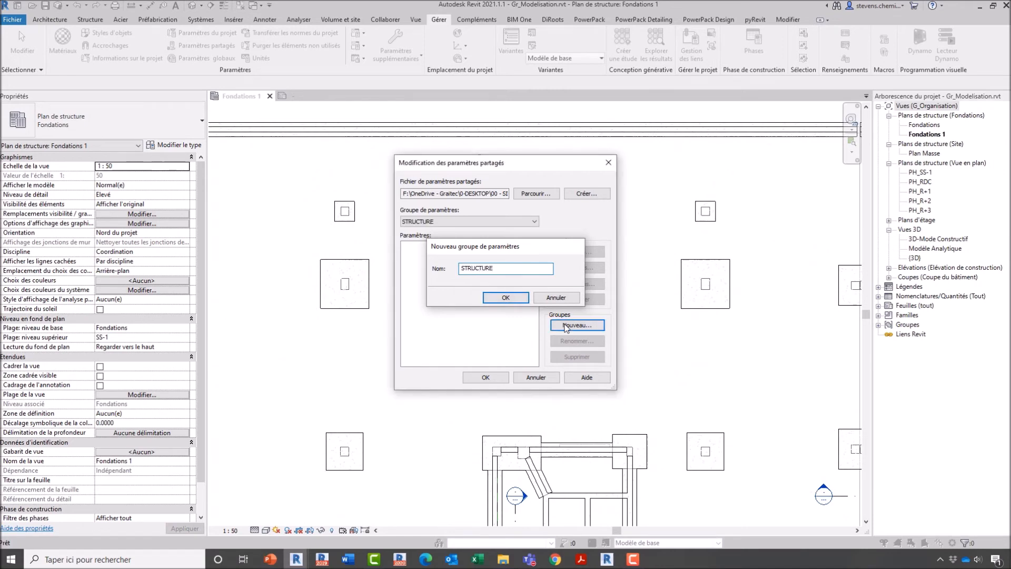
key(Return)
click(495, 378)
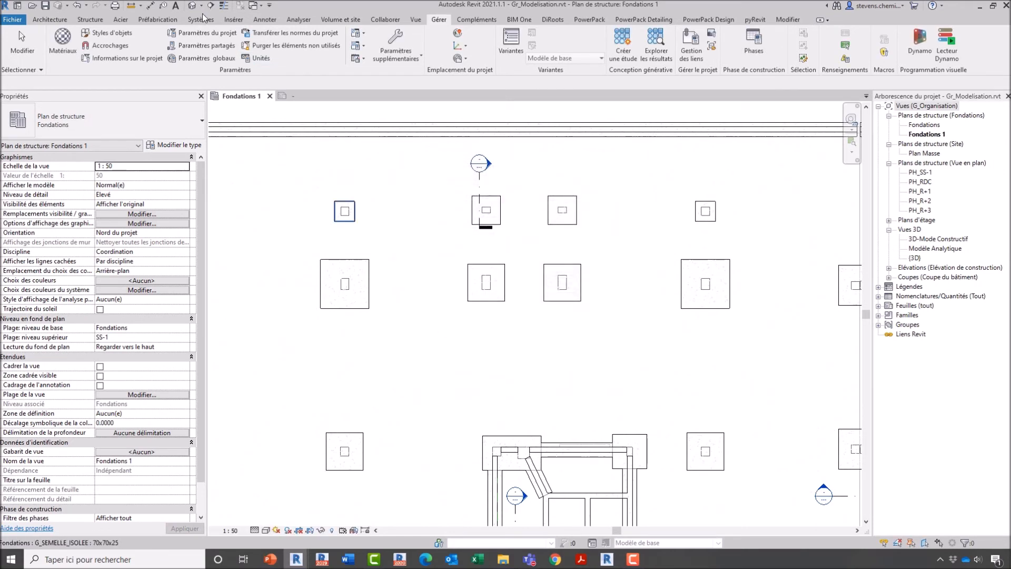
- Export the G.TopoCoord X project parameter to the shared parameter file
click(201, 32)
click(419, 285)
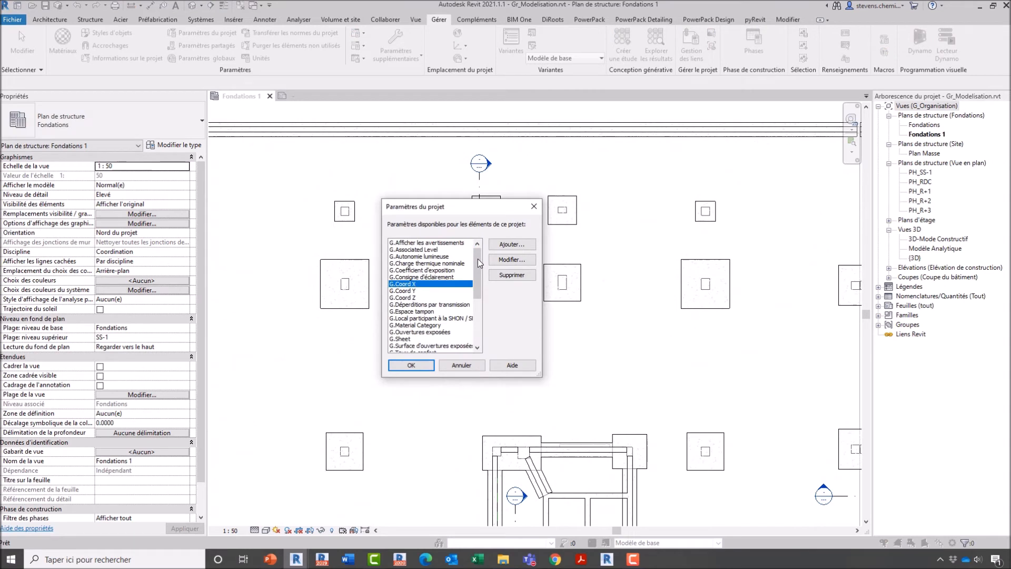
scroll(437, 300, down, 3)
click(416, 304)
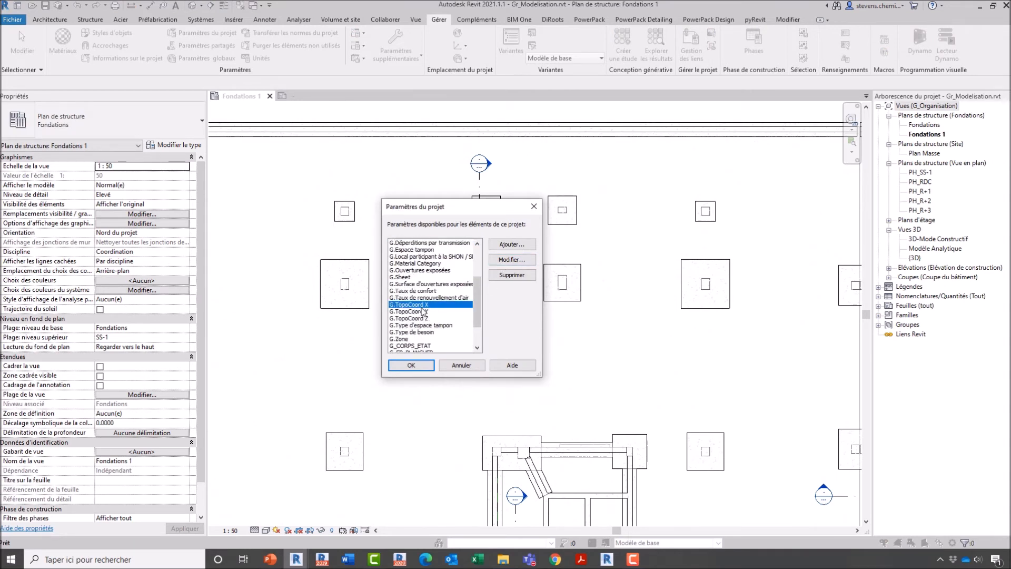
click(534, 259)
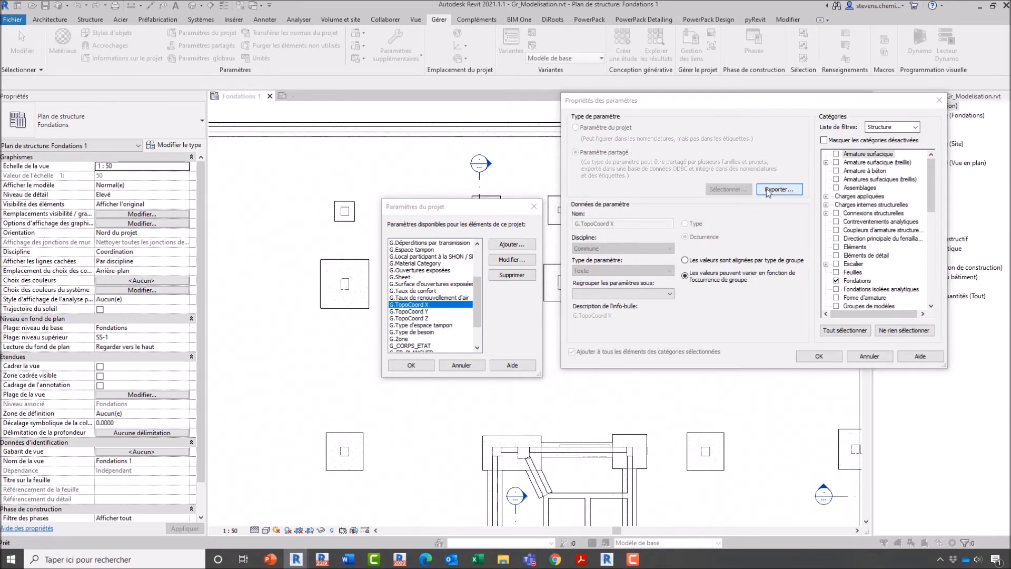
click(766, 189)
click(523, 290)
click(819, 356)
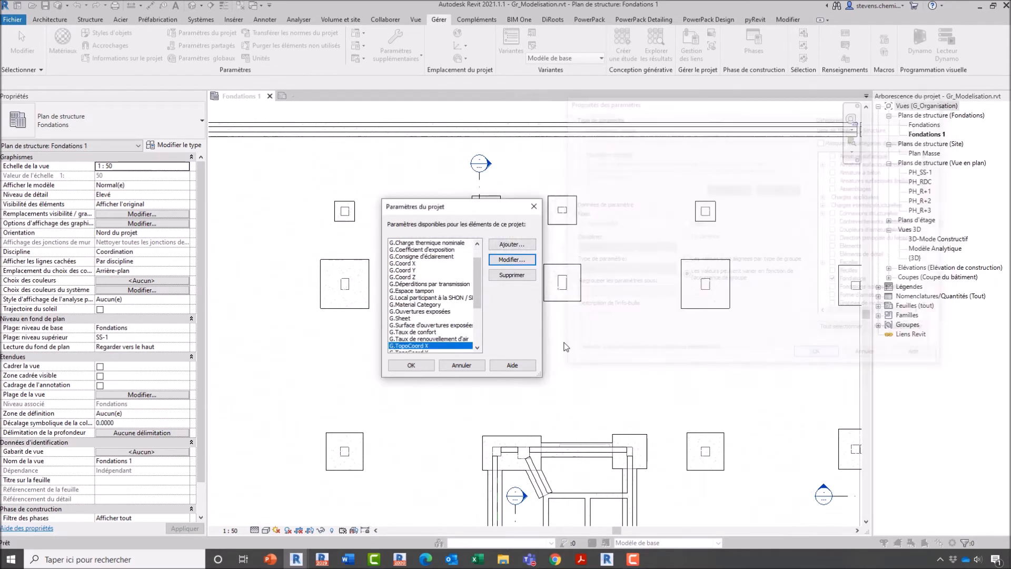
- Export the G.TopoCoord Y project parameter to the shared parameter file
scroll(449, 346, down, 1)
click(426, 332)
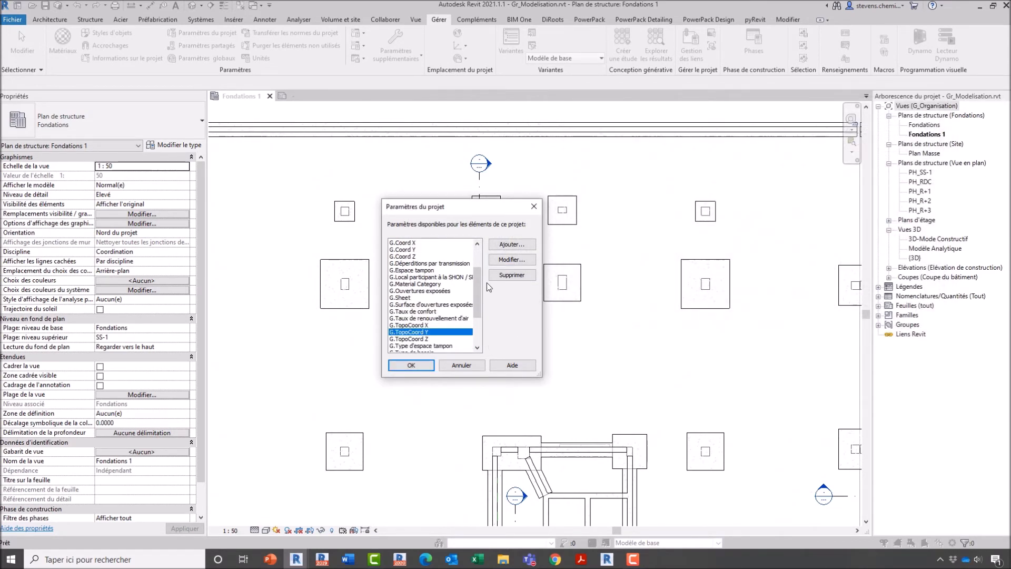
click(512, 259)
click(779, 189)
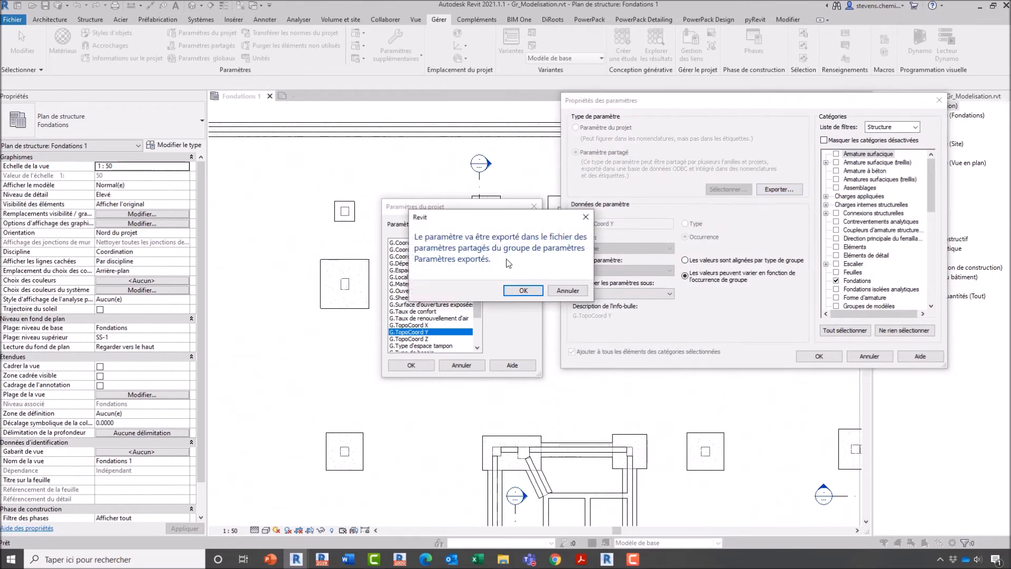
click(521, 290)
click(818, 355)
- Export the G.TopoCoord Z project parameter to the shared parameter file and close the project parameters
scroll(449, 342, down, 1)
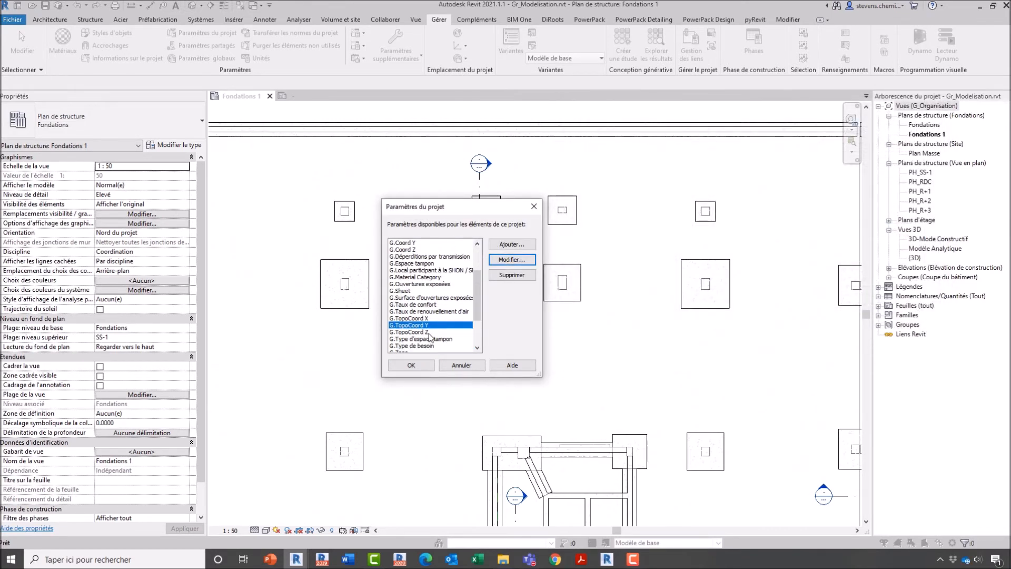
click(424, 331)
click(511, 260)
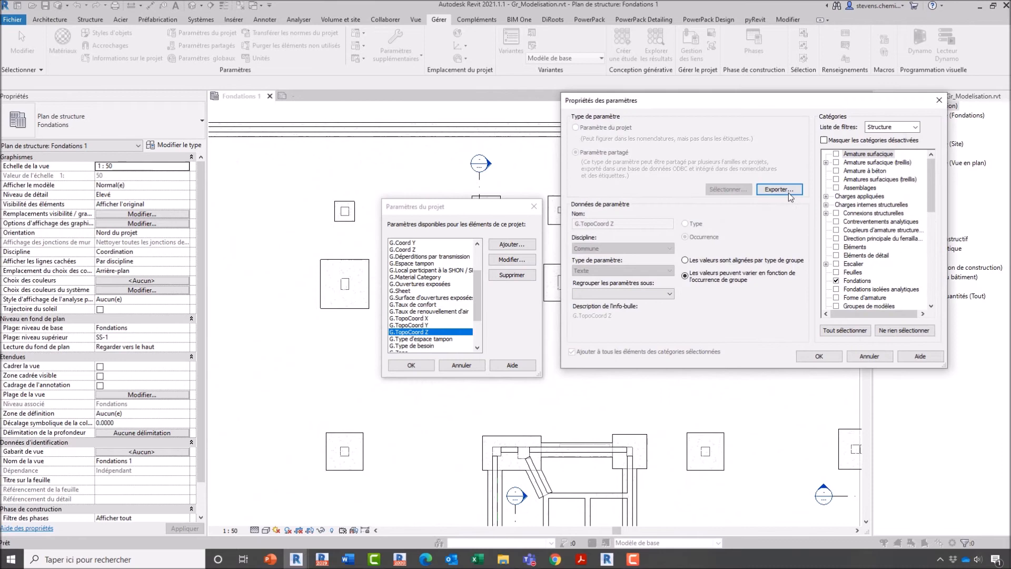
click(779, 189)
click(521, 291)
click(818, 355)
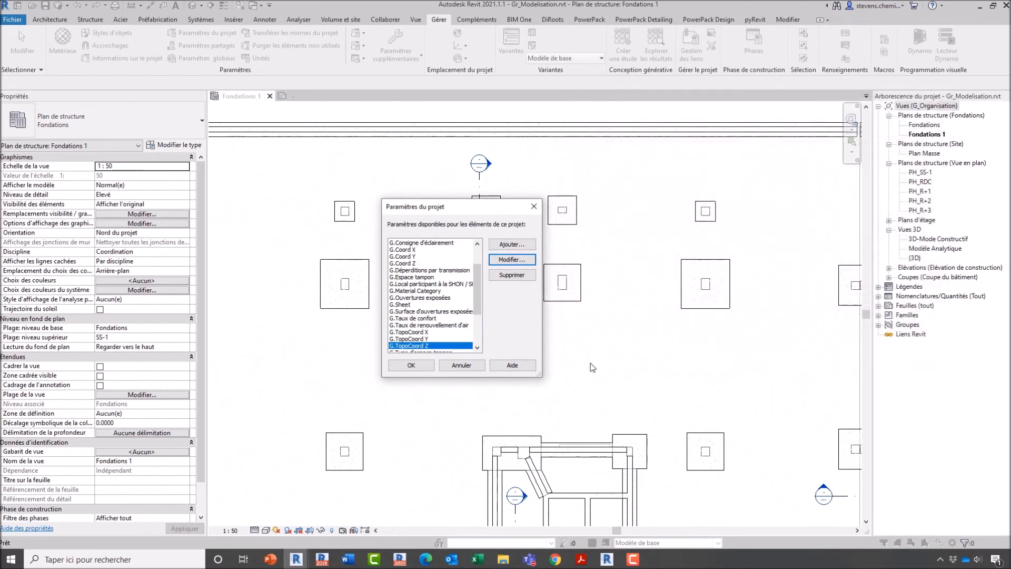
click(413, 364)
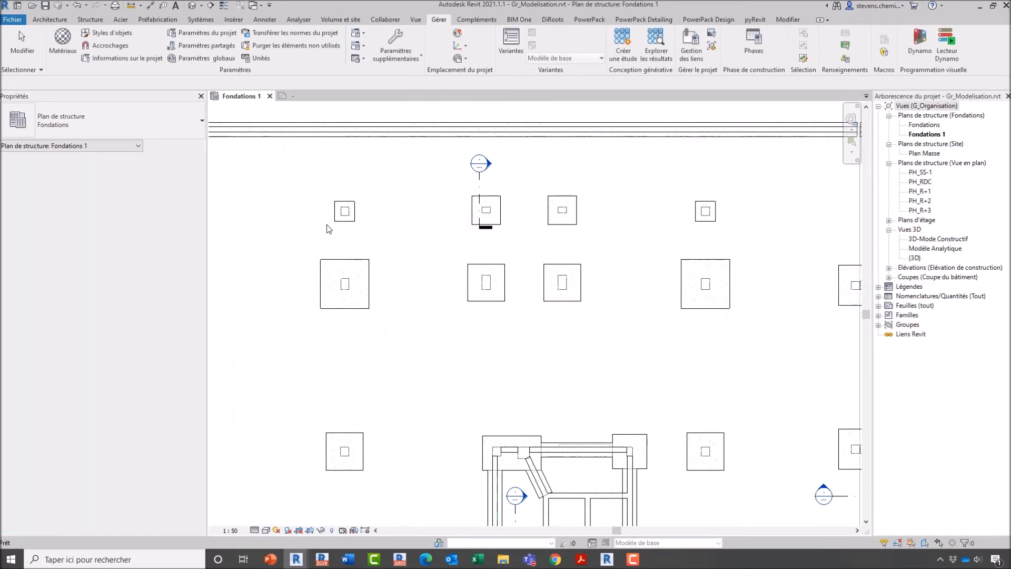
- Check the contents of the shared parameter file's groups, including Paramètres exportés, then leave without changes
click(202, 46)
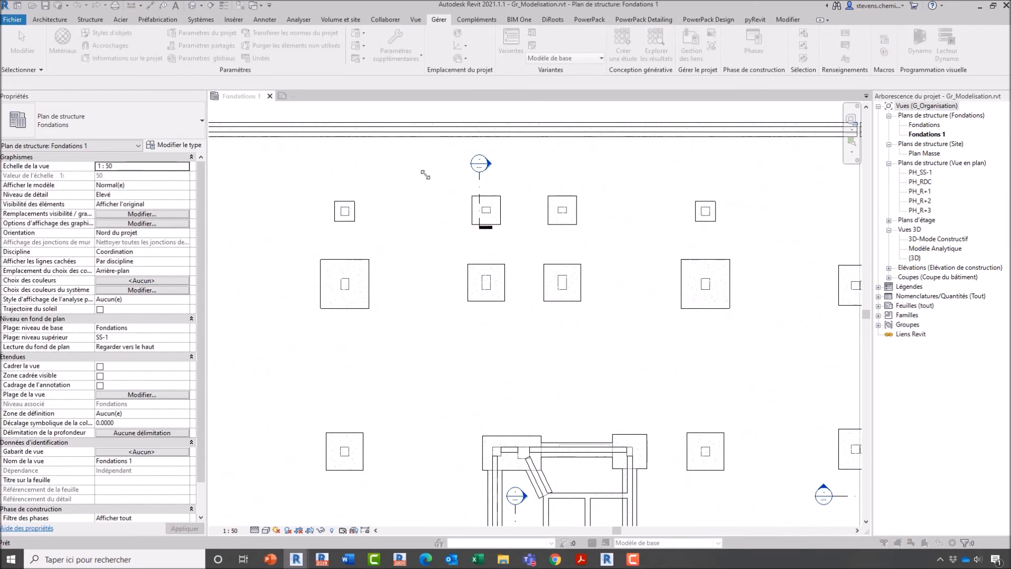
click(448, 221)
click(429, 234)
click(431, 225)
click(431, 235)
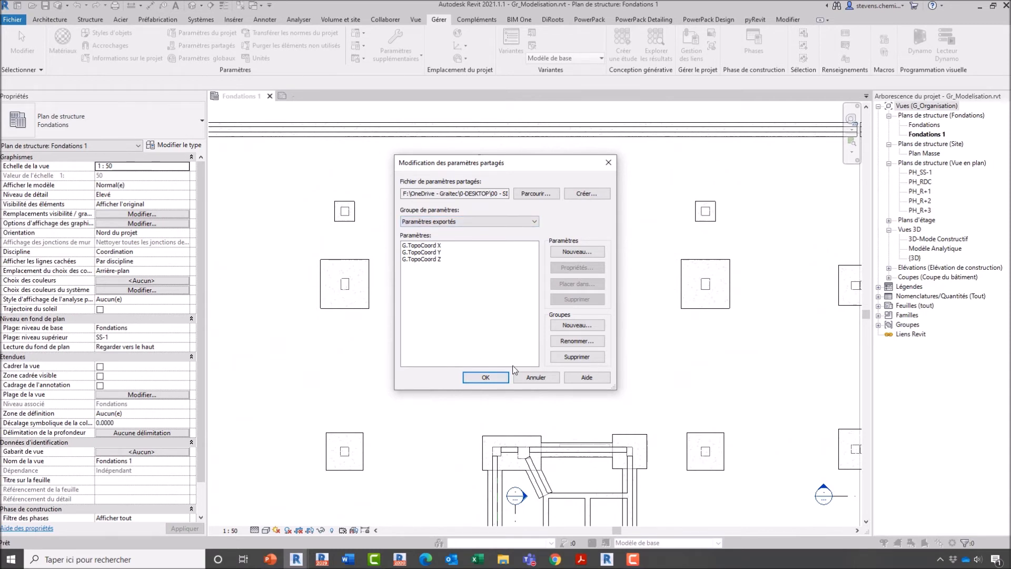
click(535, 377)
- Place a label near the reference plane intersection in the foundation tag family and add the Identifiant parameter to it
click(302, 97)
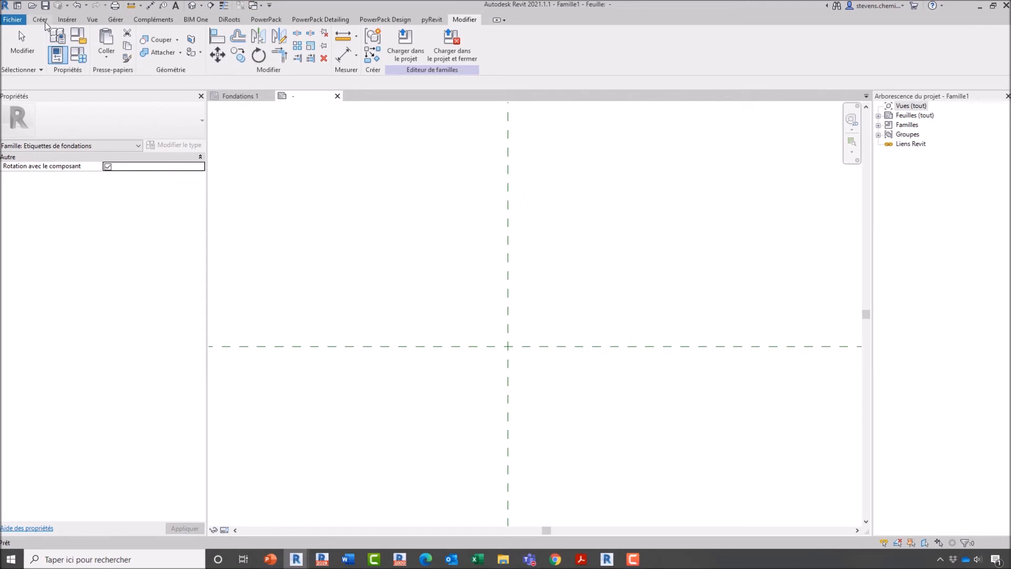
click(40, 19)
click(447, 42)
click(495, 326)
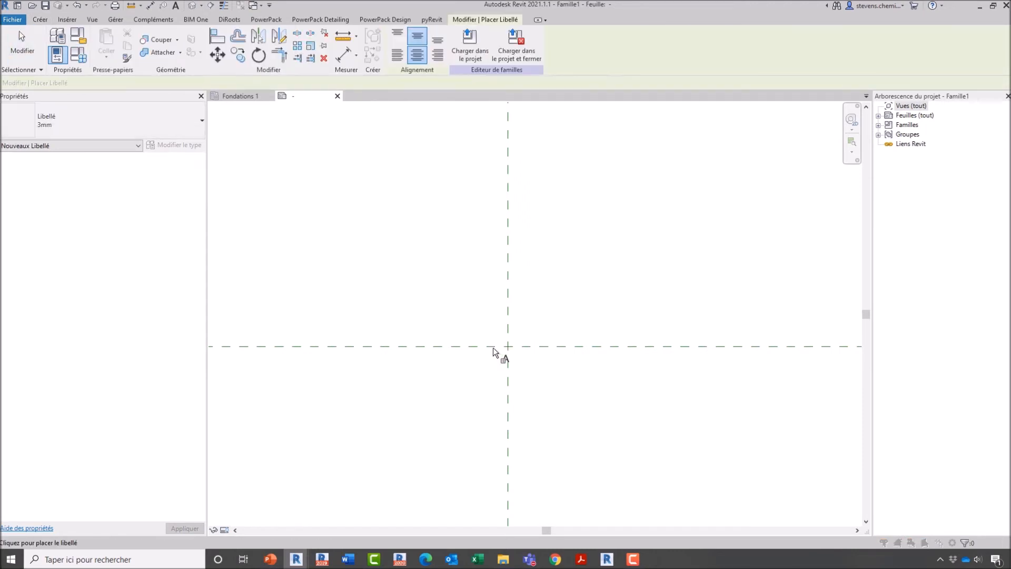
scroll(340, 327, down, 5)
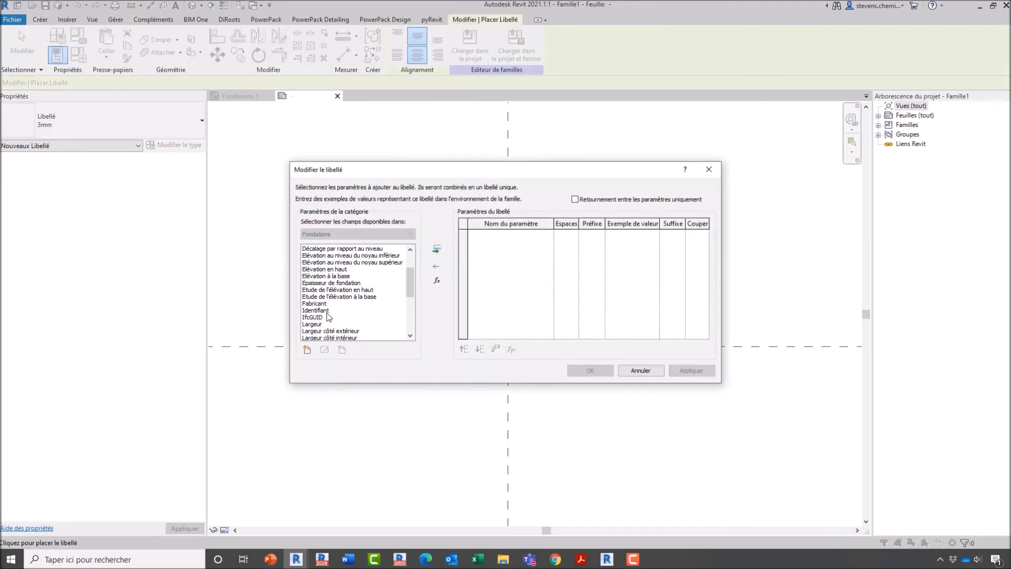
click(326, 311)
click(437, 249)
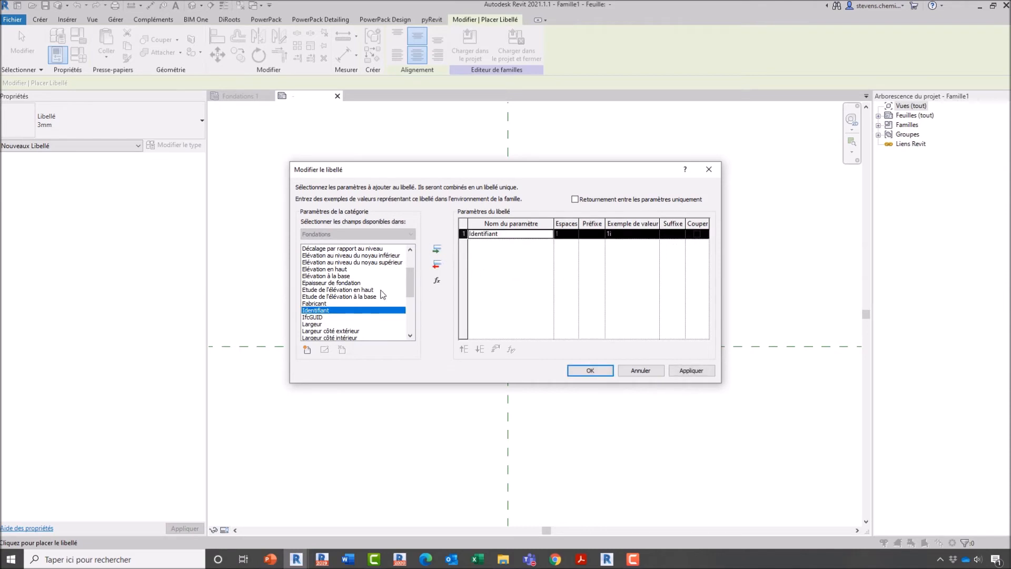
- Add the shared parameter G.TopoCoord X from the Paramètres exportés group to the label's available category parameters
scroll(358, 311, down, 4)
scroll(360, 318, up, 6)
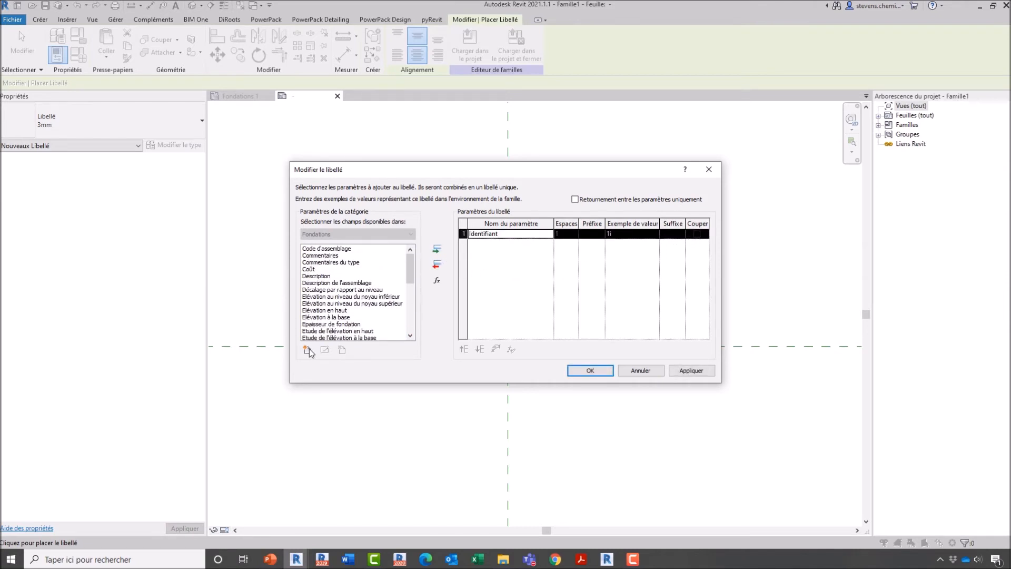
scroll(309, 352, down, 6)
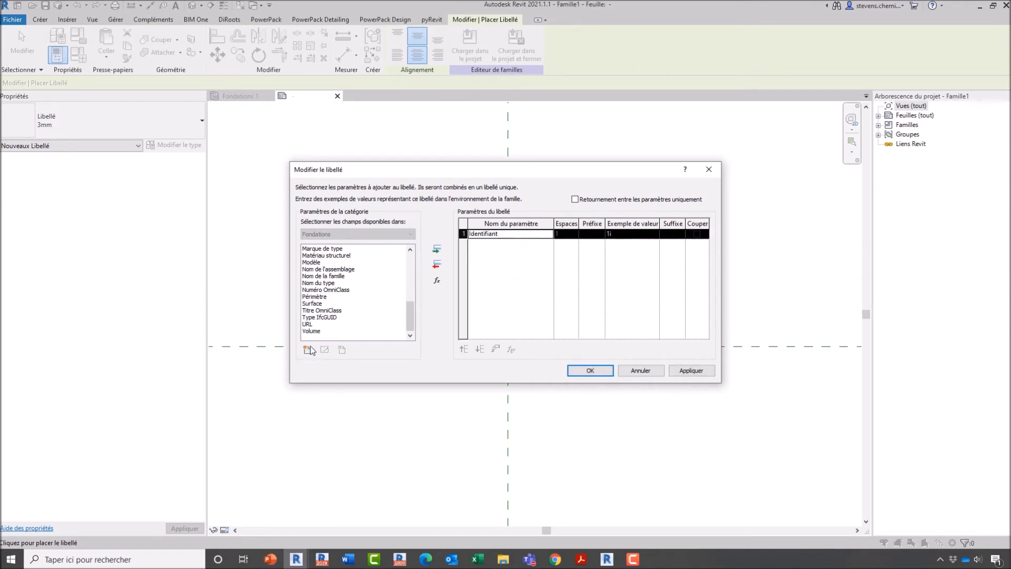
click(307, 350)
click(527, 248)
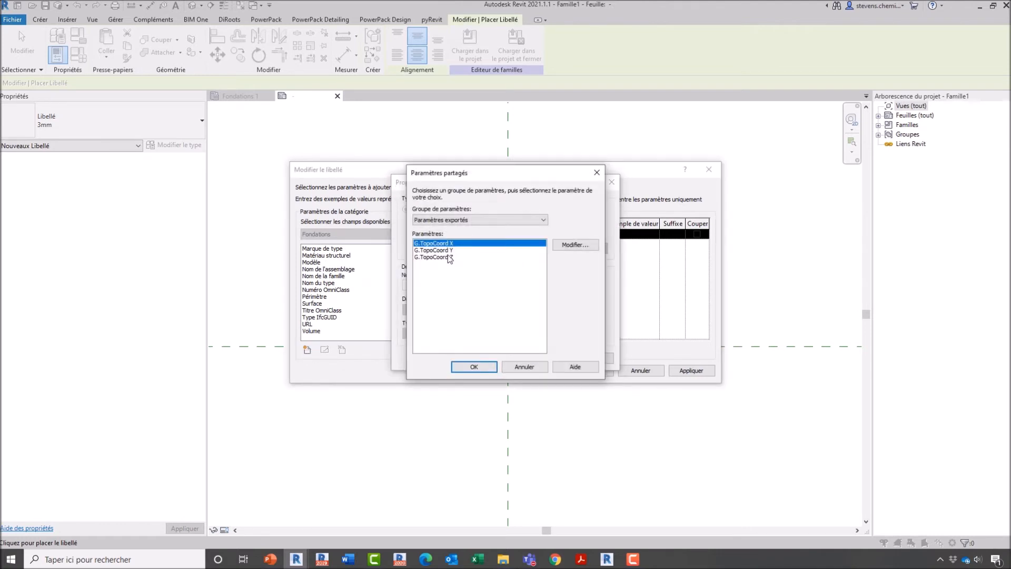
click(484, 368)
click(484, 360)
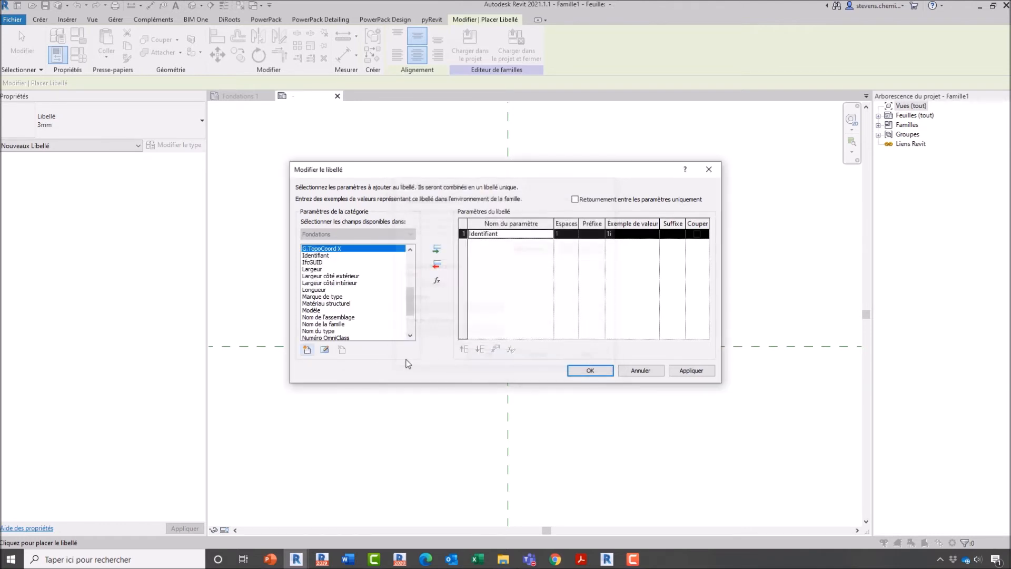
- Add the shared parameter G.TopoCoord Y to the label's available category parameters
click(325, 350)
click(527, 248)
click(486, 251)
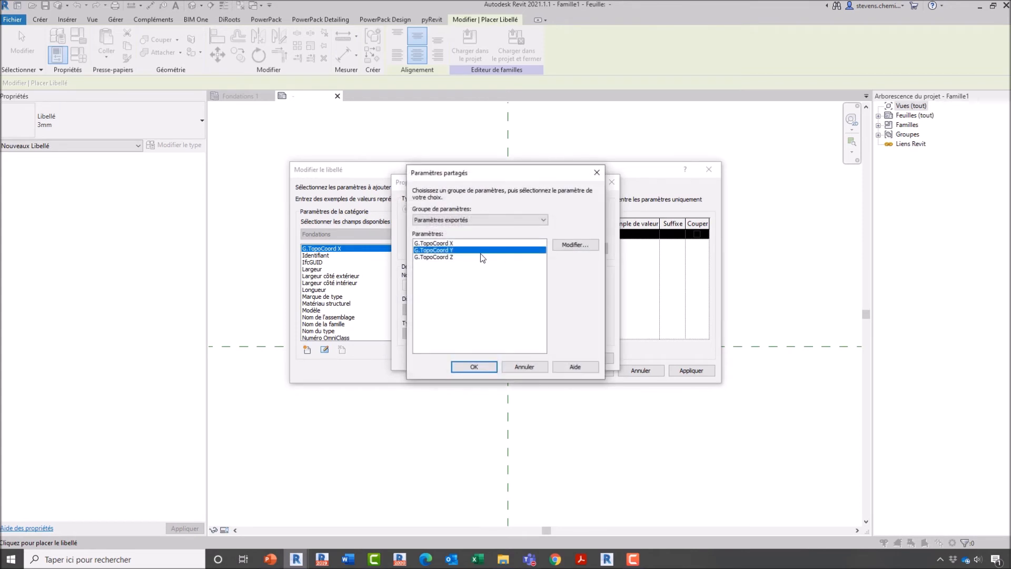
click(474, 366)
click(489, 357)
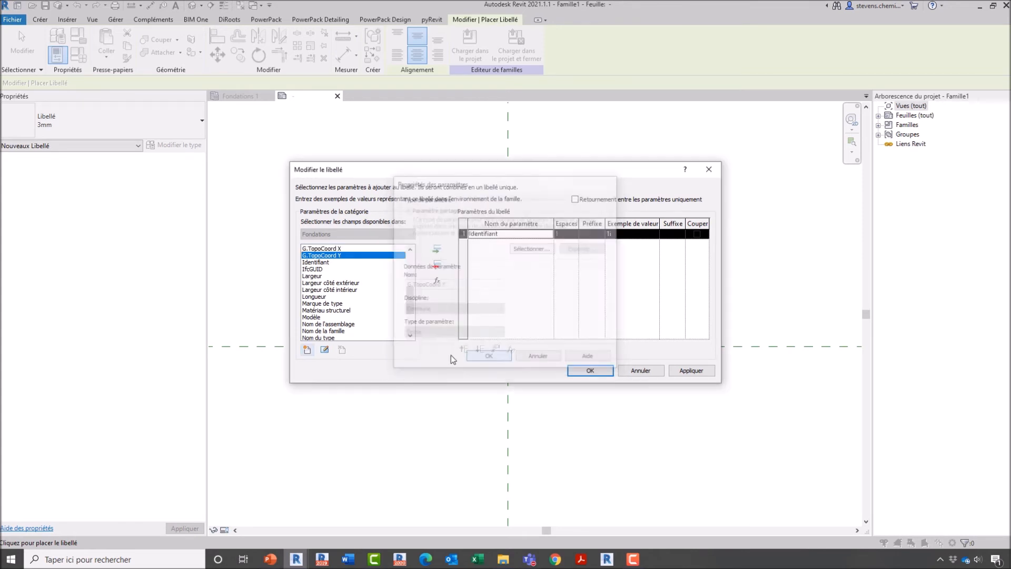
- Add the shared parameter G.TopoCoord Z to the label's available category parameters
click(307, 350)
click(531, 249)
double_click(477, 256)
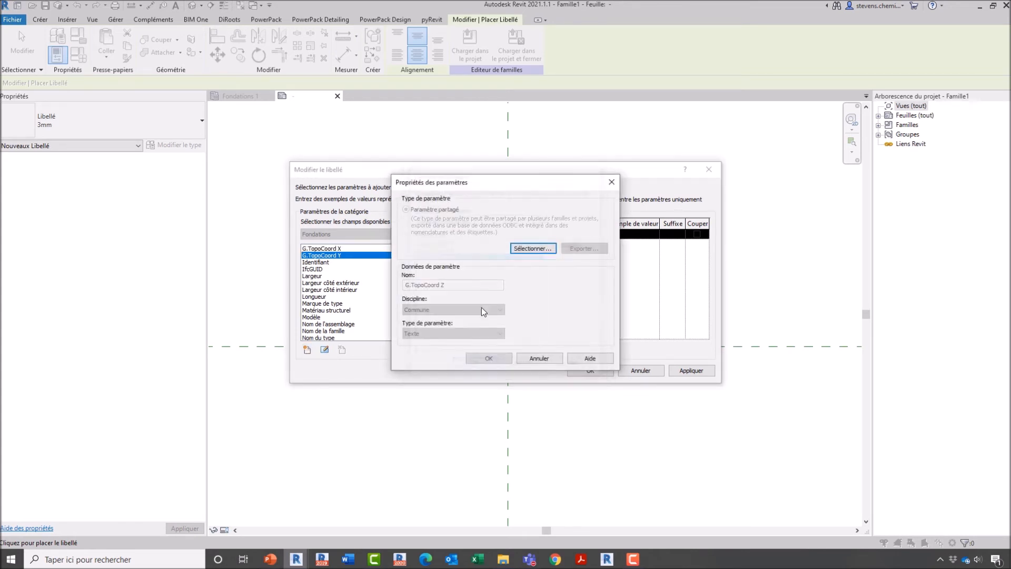
click(489, 358)
- Add G.TopoCoord X, Y and Z to the label, with line breaks after Identifiant, G.TopoCoord X and G.TopoCoord Y
ctrl+click(322, 248)
ctrl+click(321, 254)
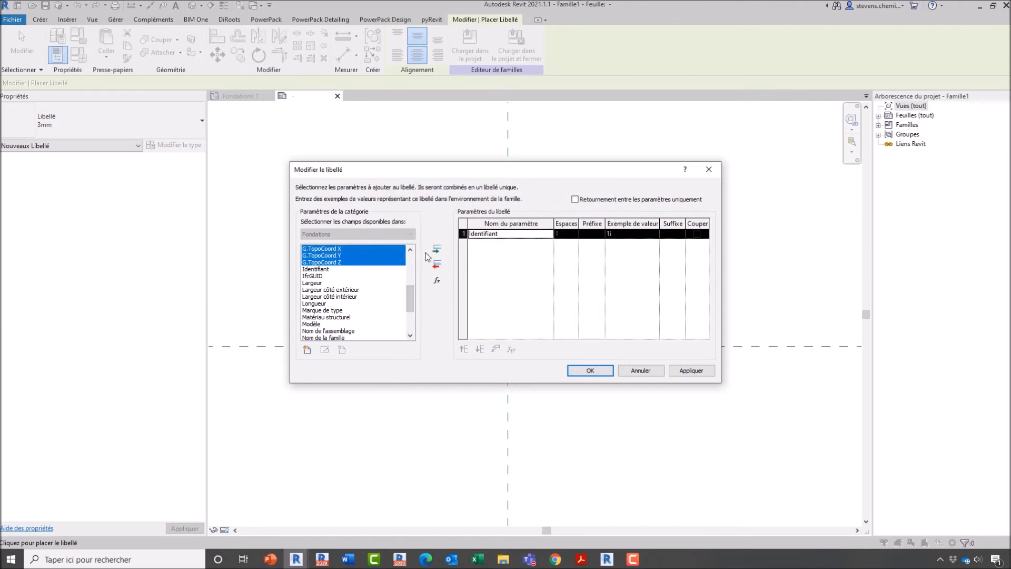
click(436, 252)
click(697, 234)
click(696, 243)
click(697, 252)
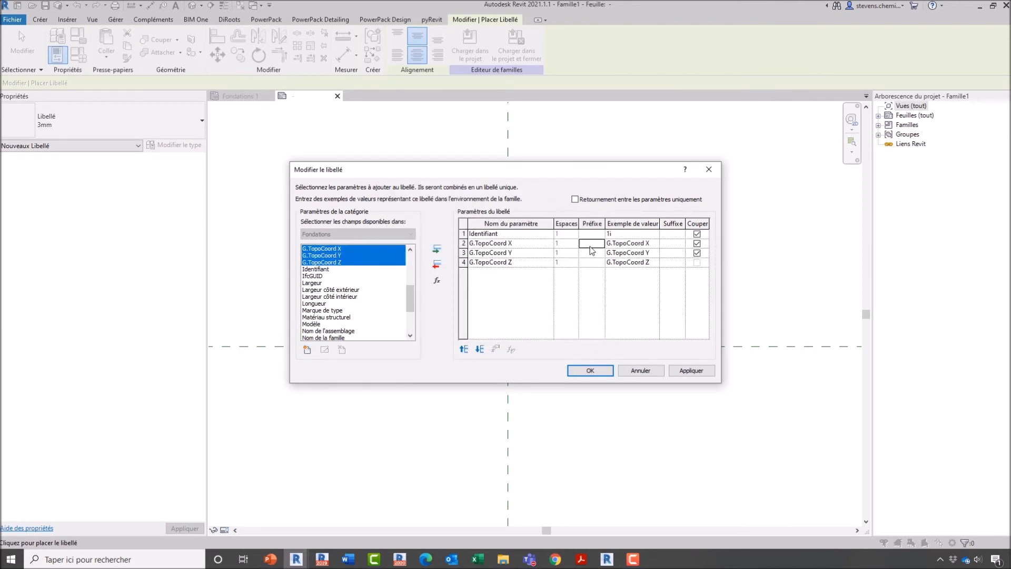
- Set the prefixes X=, Y= and Z= for the three G.TopoCoord parameters and apply the label settings
click(638, 234)
click(595, 245)
click(597, 263)
click(484, 243)
click(491, 235)
click(651, 244)
click(465, 243)
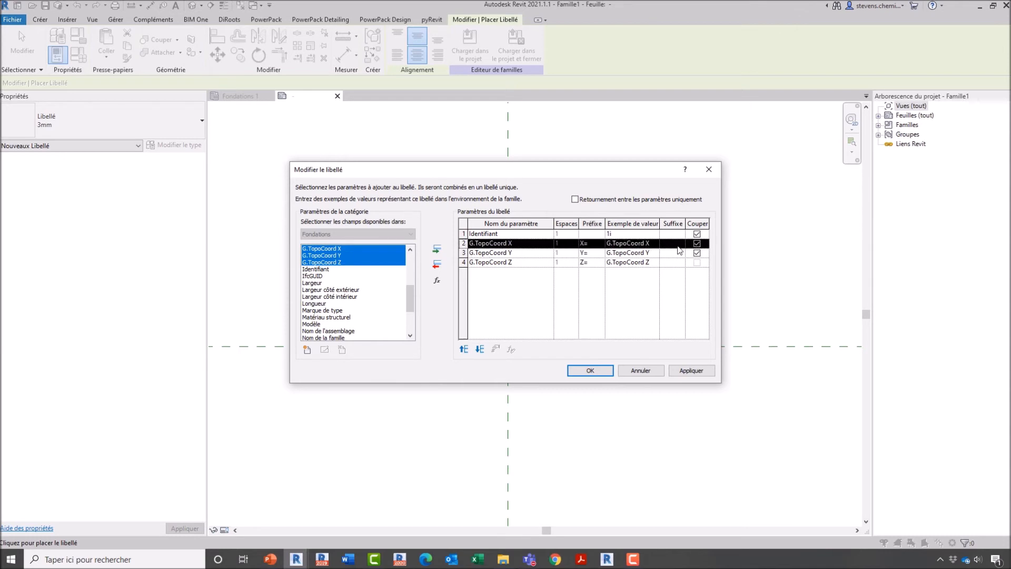
click(690, 370)
click(590, 370)
- Finish placing labels and shift the label slightly to the right relative to the vertical reference plane
key(Escape)
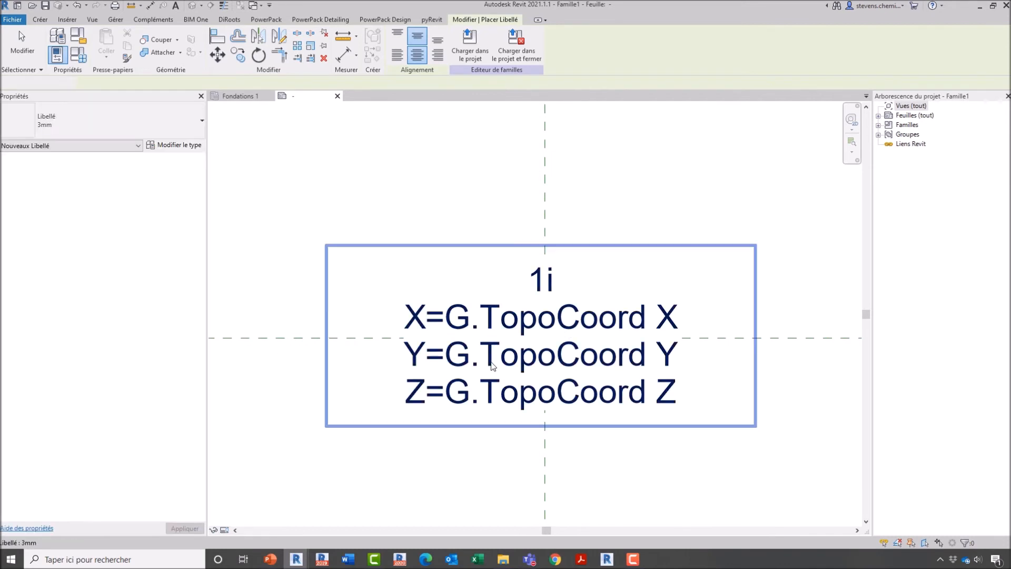
mouse_move(499, 361)
mouse_down()
mouse_move(518, 355)
mouse_move(511, 362)
mouse_up()
key(Escape)
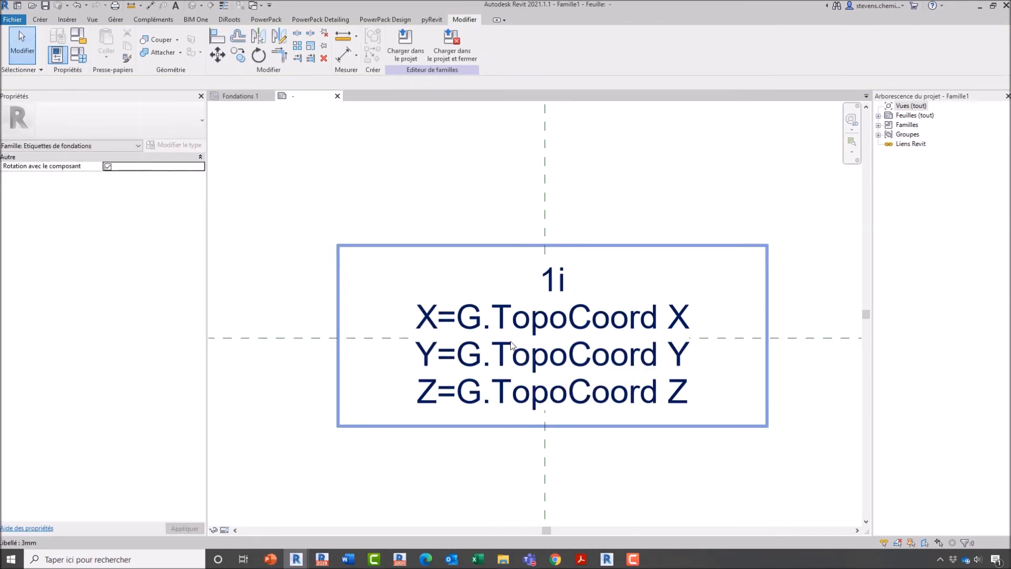
- Save the tag family as Numero-XYZ-MASSIF and load it into the project
click(44, 7)
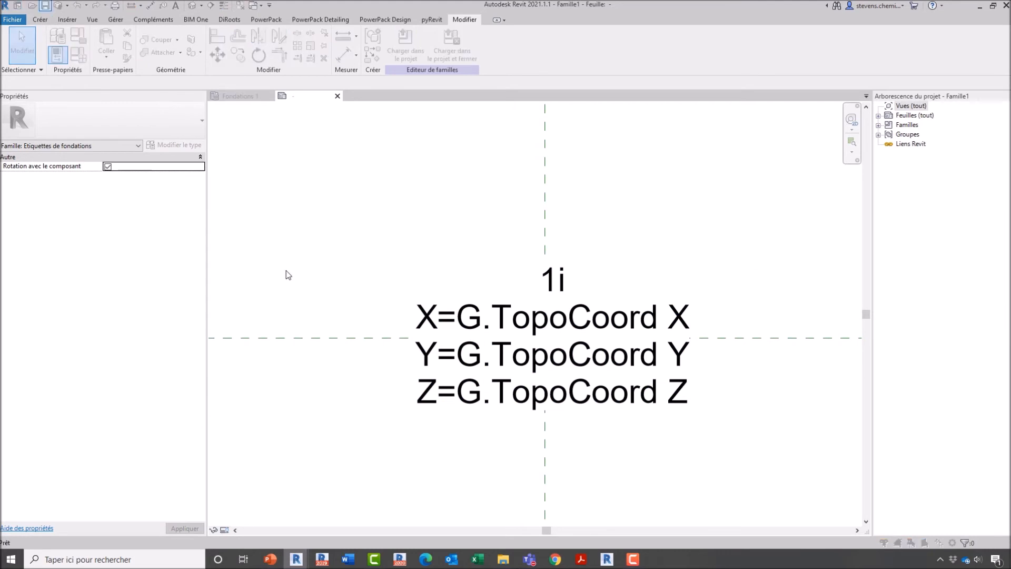
text(E)
text(Numero-XYZ)
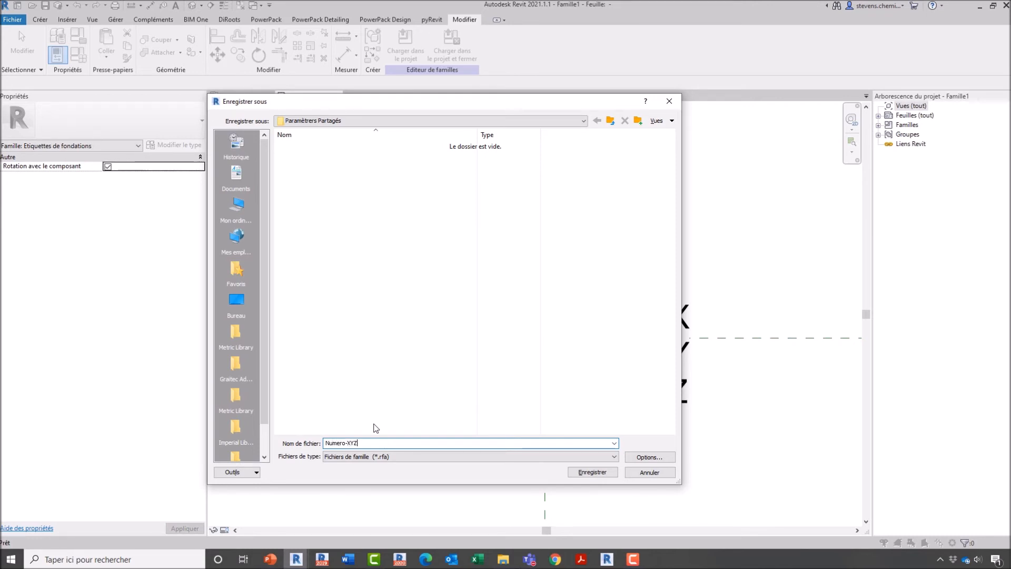
text(-MASSIF)
key(Return)
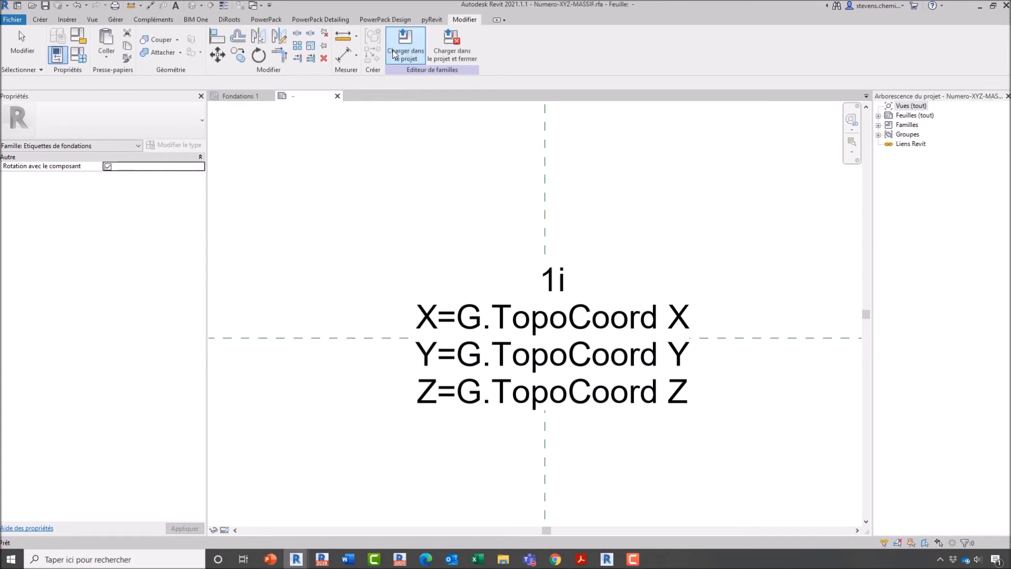
click(397, 59)
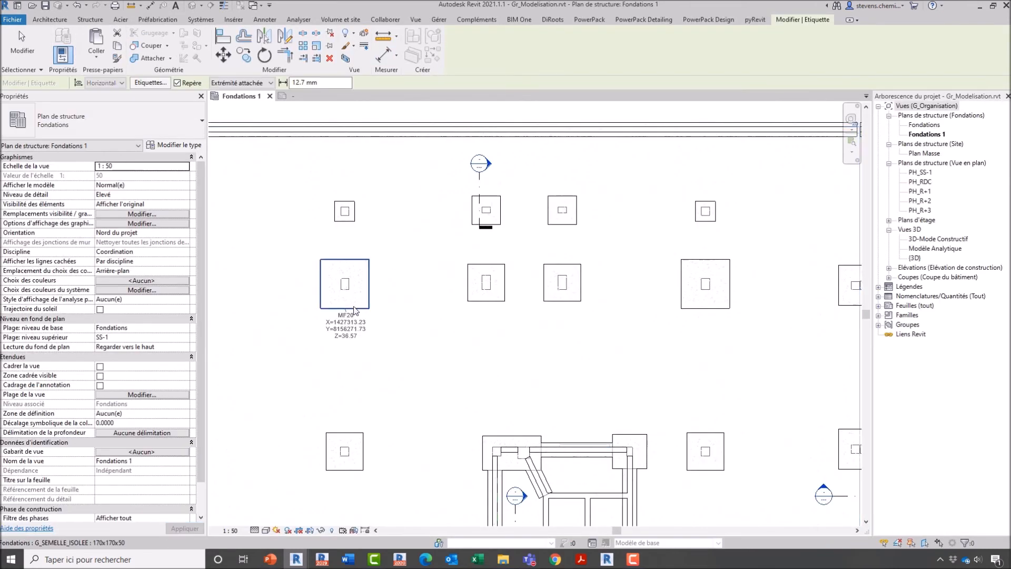
- Set the tag leader to Extrémité libre and tag the large 170x170x50 isolated footing, placing the text to its upper left
scroll(354, 311, up, 2)
click(242, 83)
click(242, 104)
click(393, 271)
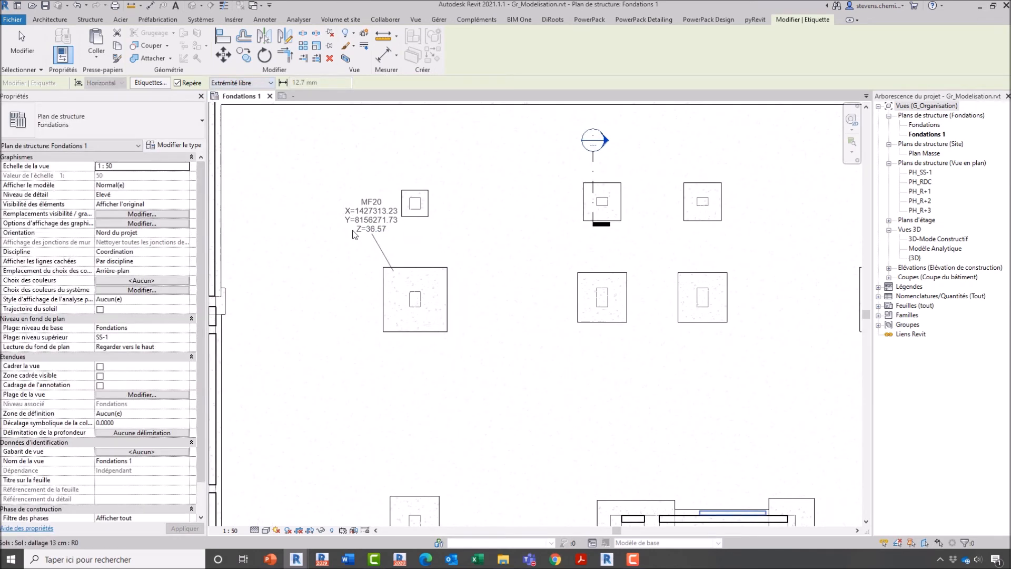
click(353, 235)
click(333, 230)
- Tag the two adjacent isolated footings to the right of the large one, using elbowed free-end leaders
click(598, 323)
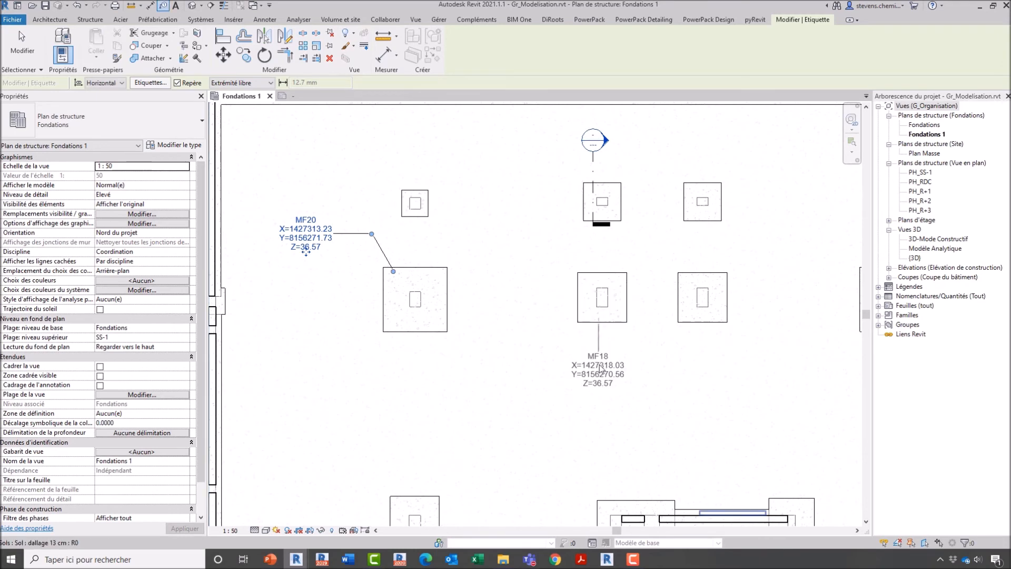
click(599, 364)
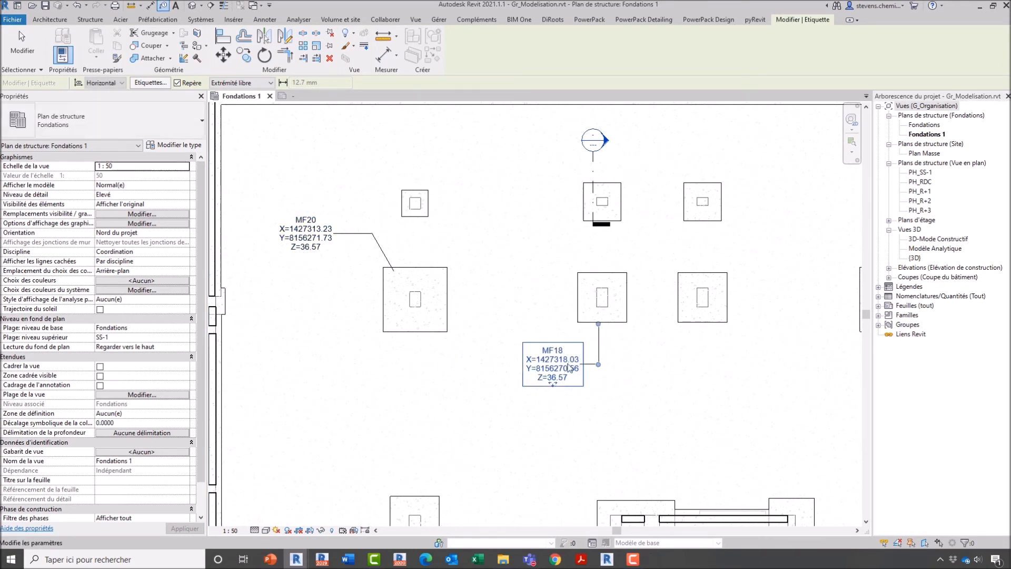
click(720, 275)
click(742, 234)
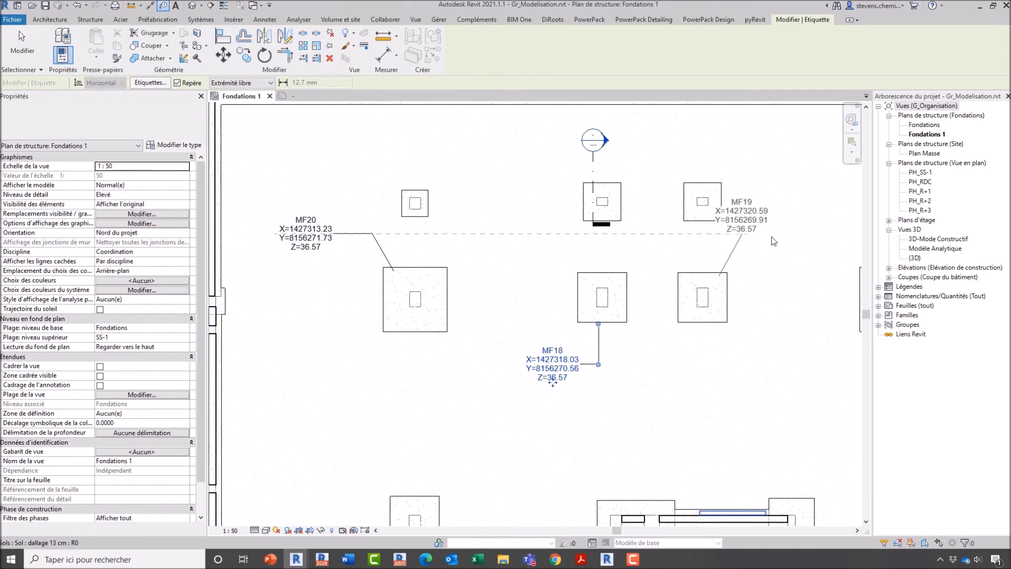
click(833, 226)
key(Escape)
- Examine the footing numbers and X, Y, Z coordinates shown by the placed tags
scroll(711, 248, up, 5)
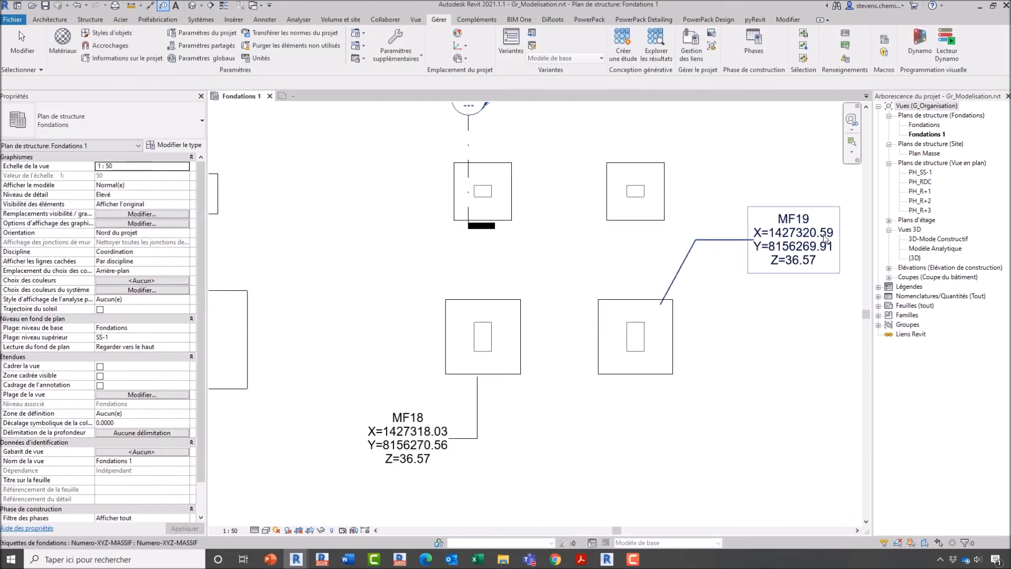
scroll(449, 296, down, 2)
middle_drag(463, 309, 863, 519)
scroll(653, 379, down, 1)
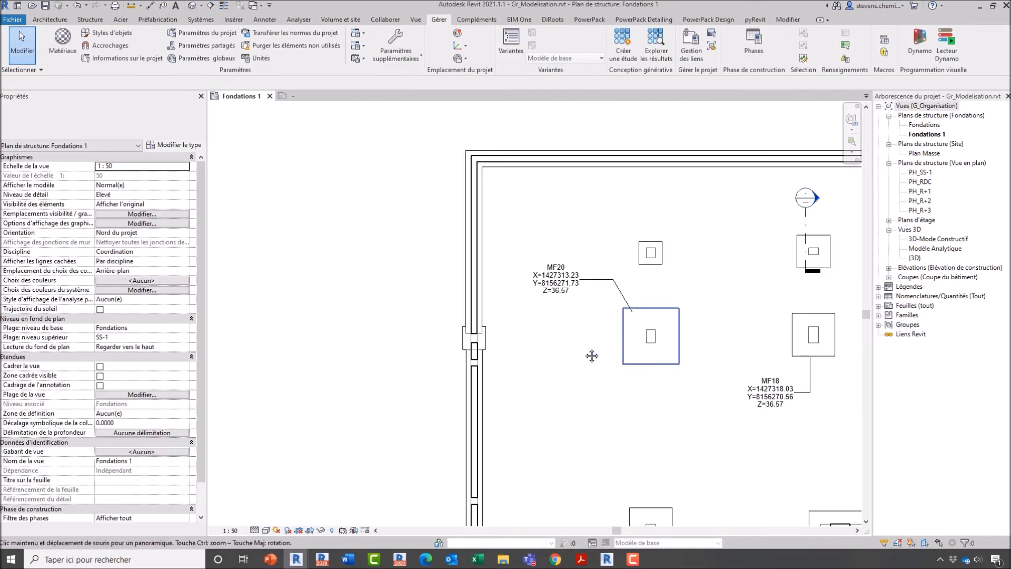
middle_drag(630, 363, 566, 354)
click(597, 352)
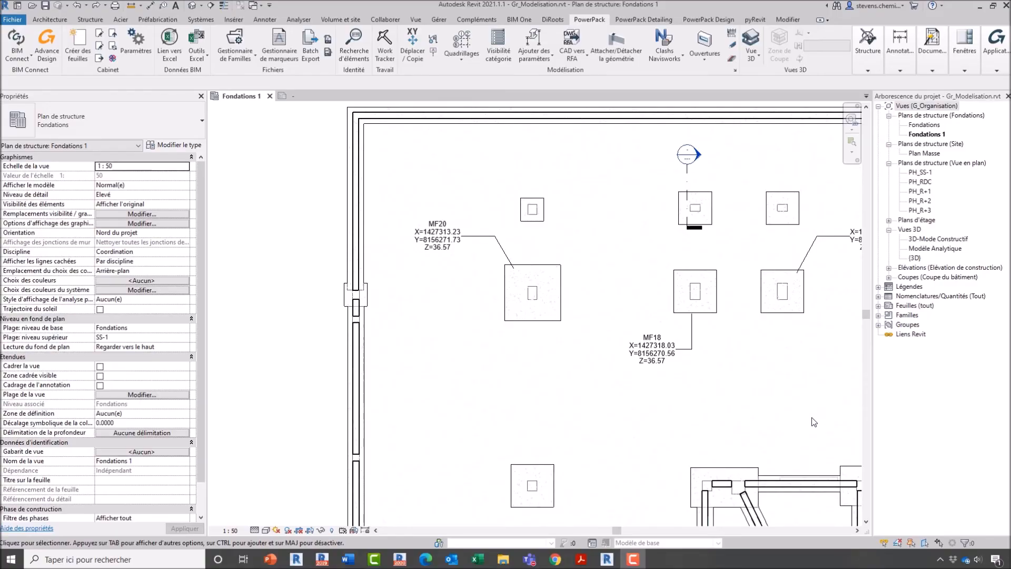
middle_drag(749, 410, 733, 413)
scroll(473, 275, up, 1)
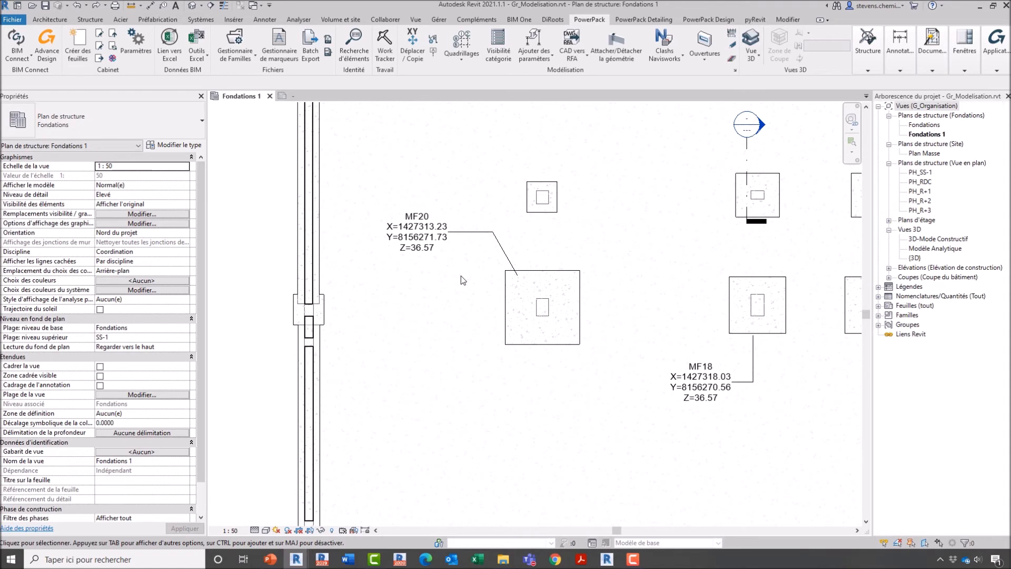
- Tag the isolated footing below the large tagged one, placing the tag text to the lower left with an elbowed leader
middle_drag(567, 342, 546, 327)
middle_drag(670, 463, 551, 267)
key(t)
key(g)
click(417, 373)
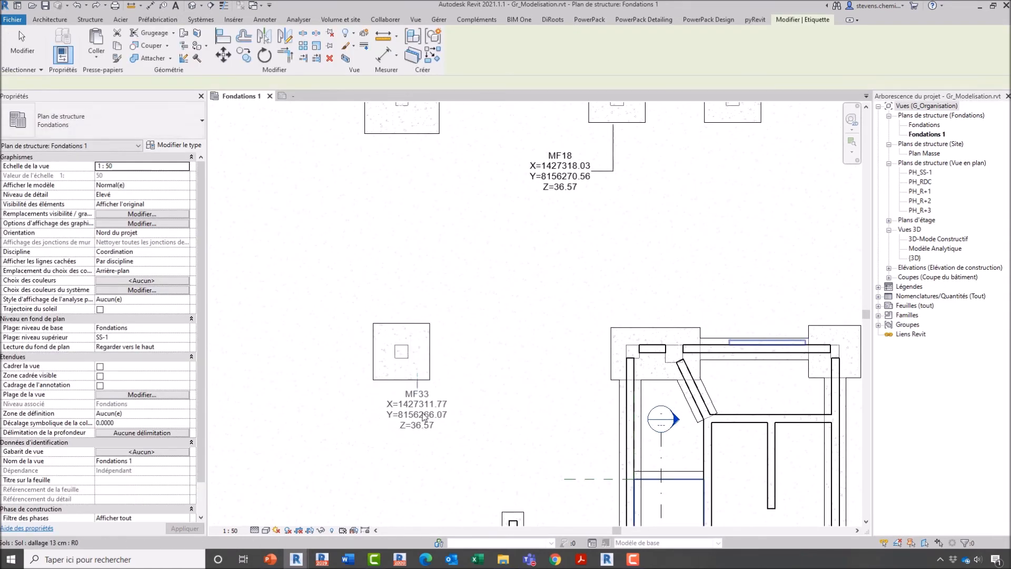
click(371, 400)
key(Escape)
key(Escape)
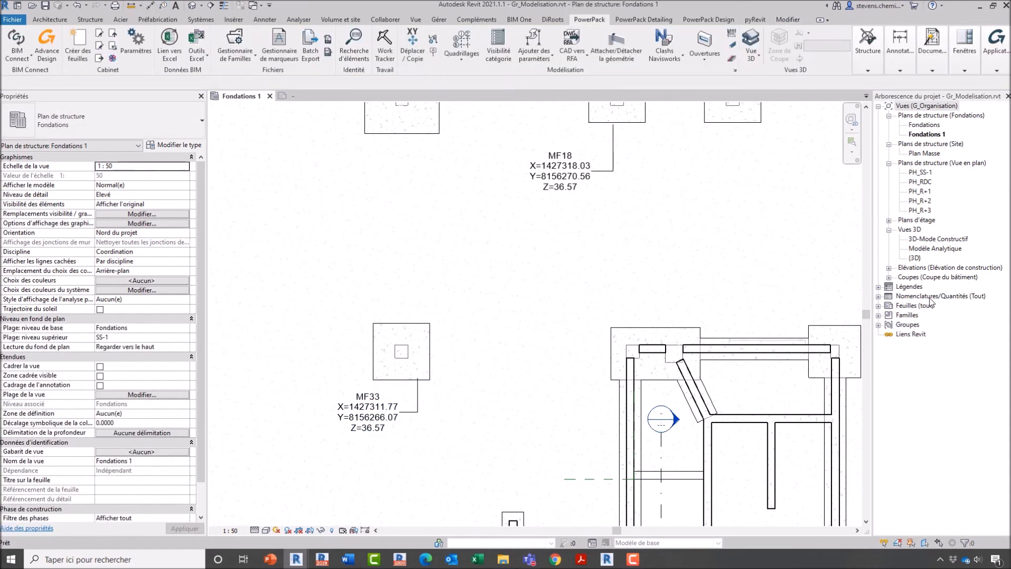
- Create a new component schedule for the Fondations category, keeping the name Nomenclature de fondations
right_click(938, 296)
click(939, 306)
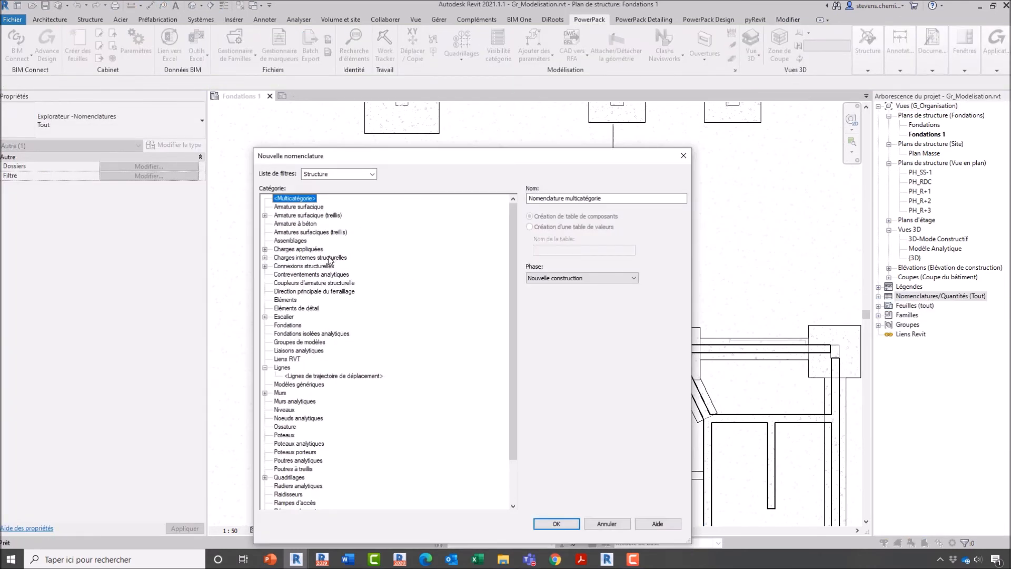
click(328, 257)
key(f)
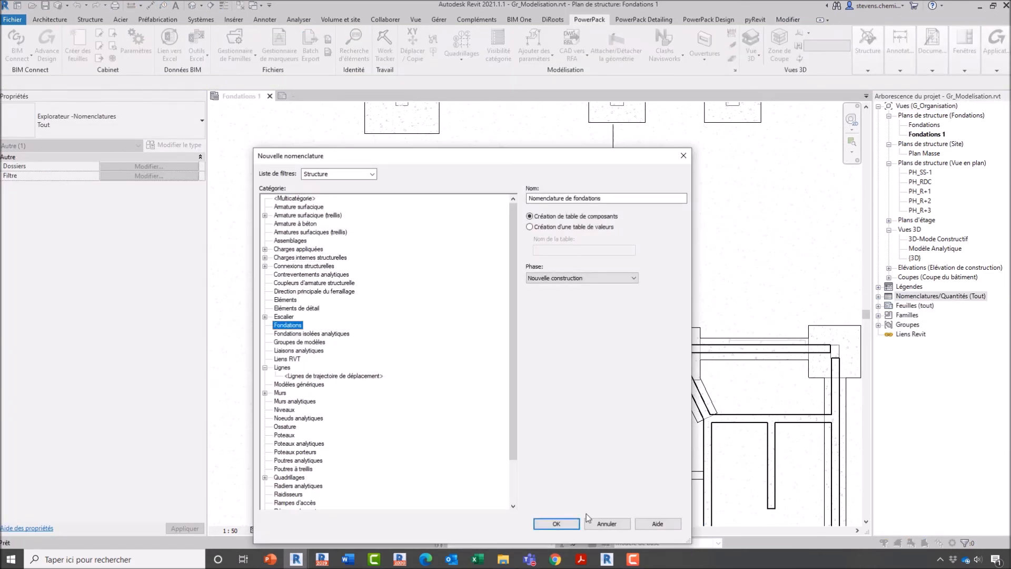
click(571, 524)
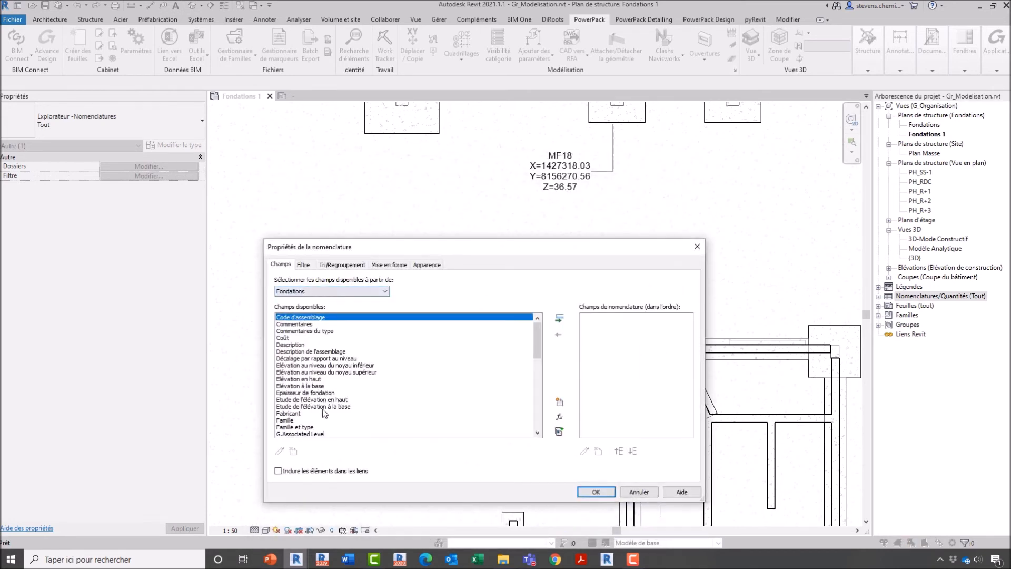
- Add the Type and Identifiant fields to the foundation schedule
scroll(324, 414, down, 1)
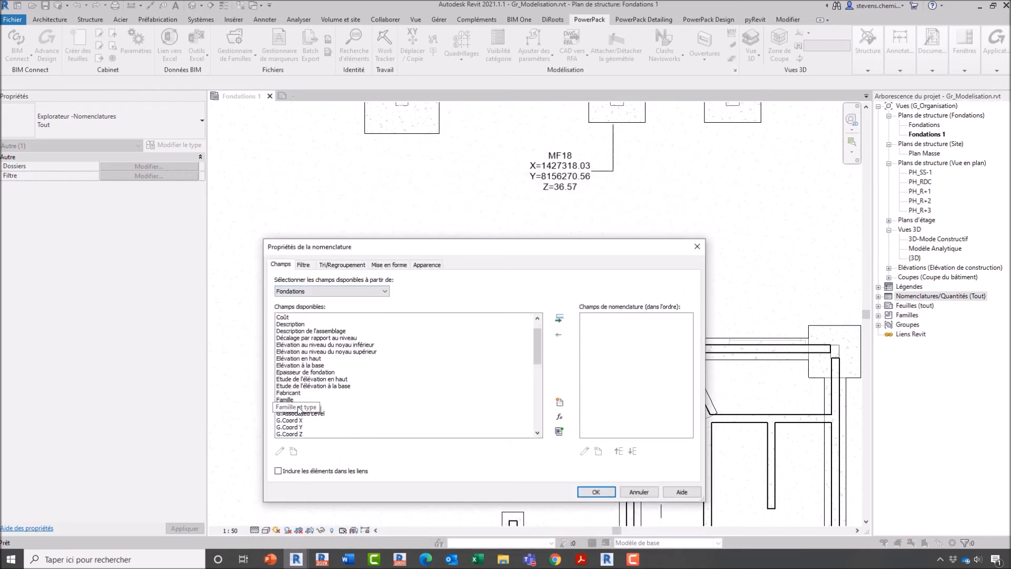
scroll(331, 411, down, 2)
scroll(331, 411, down, 7)
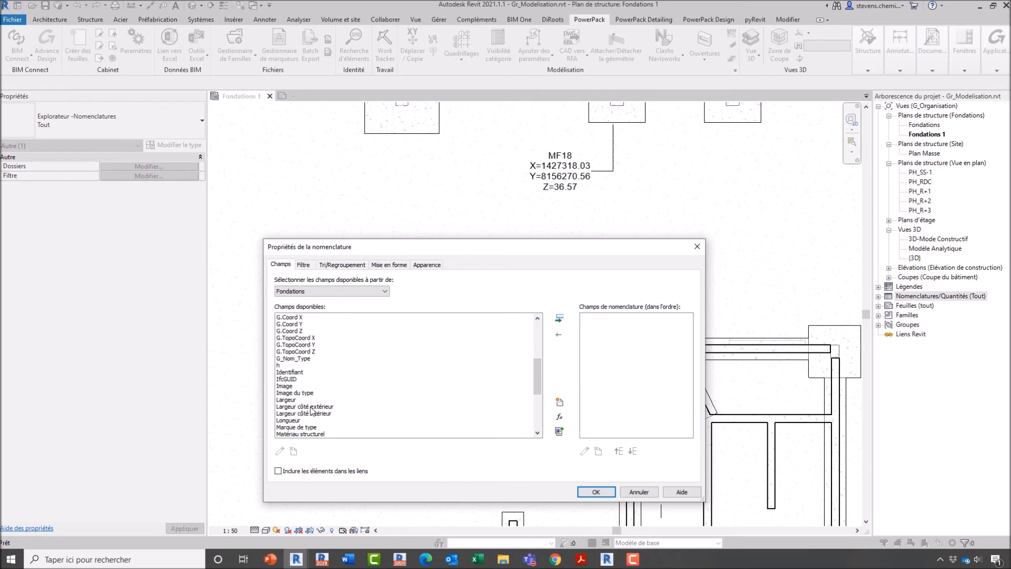
double_click(284, 400)
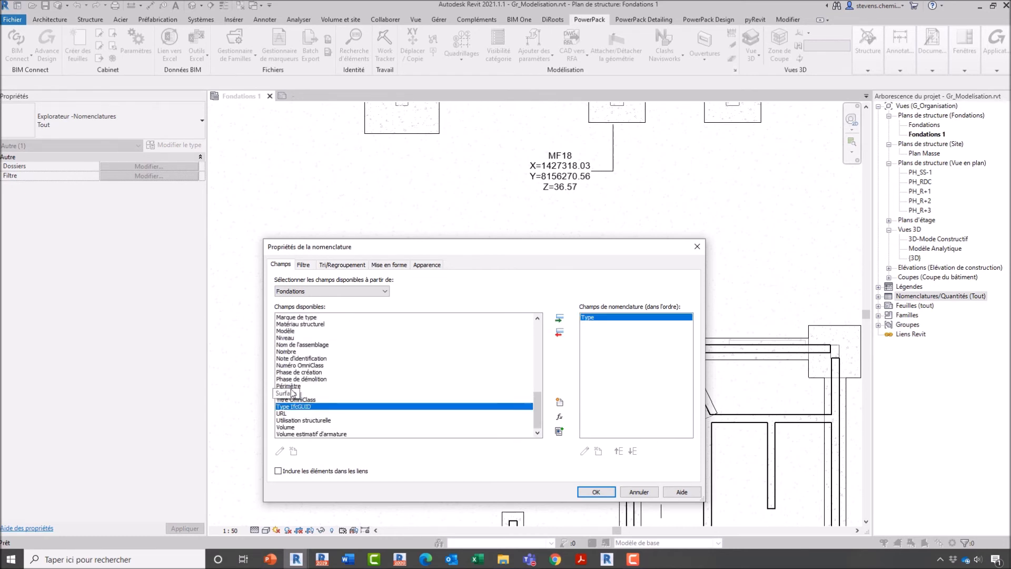
scroll(291, 394, up, 5)
scroll(293, 393, up, 4)
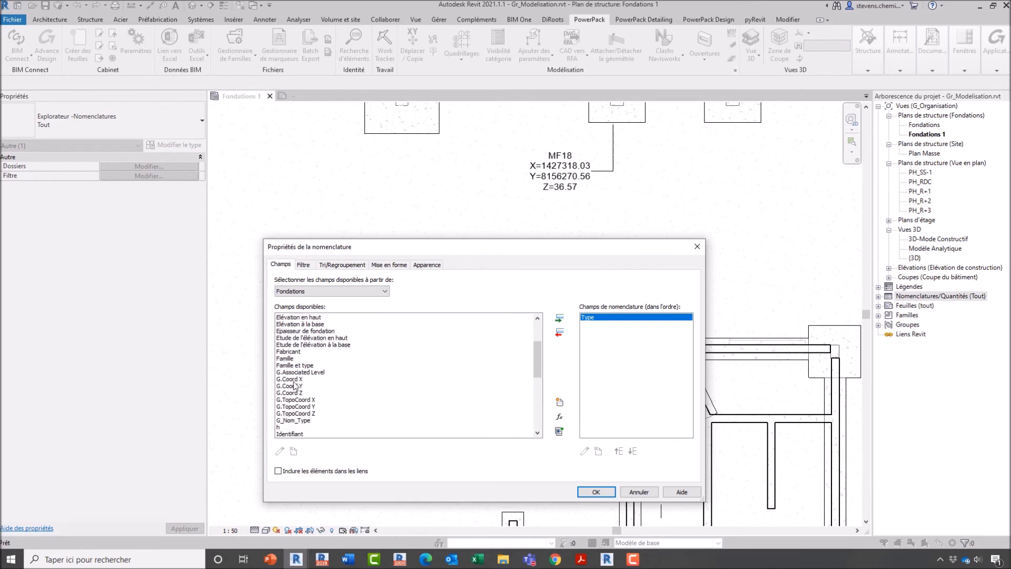
scroll(292, 383, down, 4)
click(299, 352)
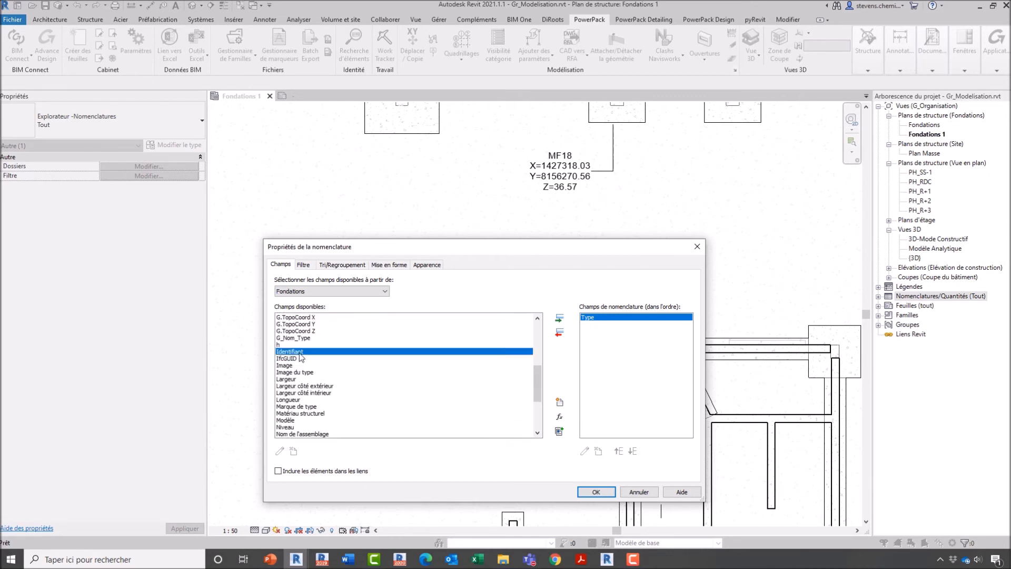
double_click(300, 352)
- Add the G.TopoCoord X, G.TopoCoord Y and G.TopoCoord Z fields to the schedule together
scroll(310, 349, up, 1)
scroll(309, 348, up, 1)
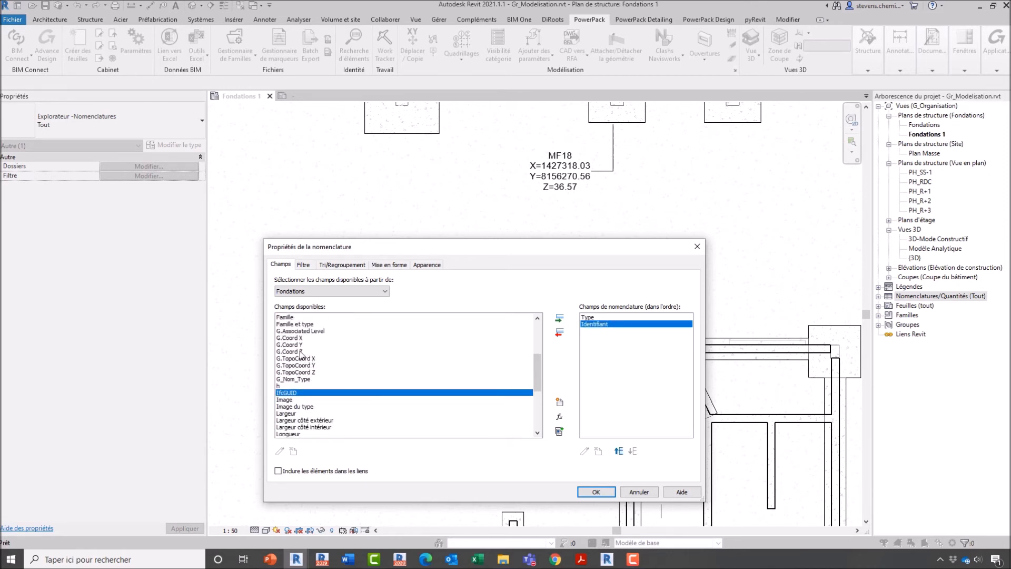
click(299, 340)
click(302, 359)
ctrl+click(302, 367)
ctrl+click(306, 371)
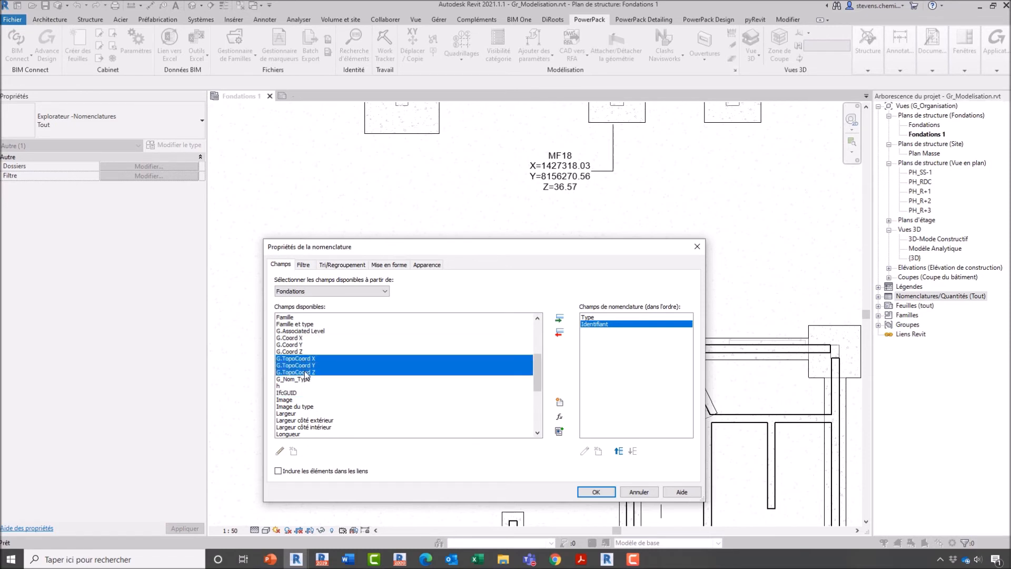
click(559, 319)
- Filter the schedule to foundations whose Identifiant meets the condition "a une valeur" and create the schedule
click(305, 265)
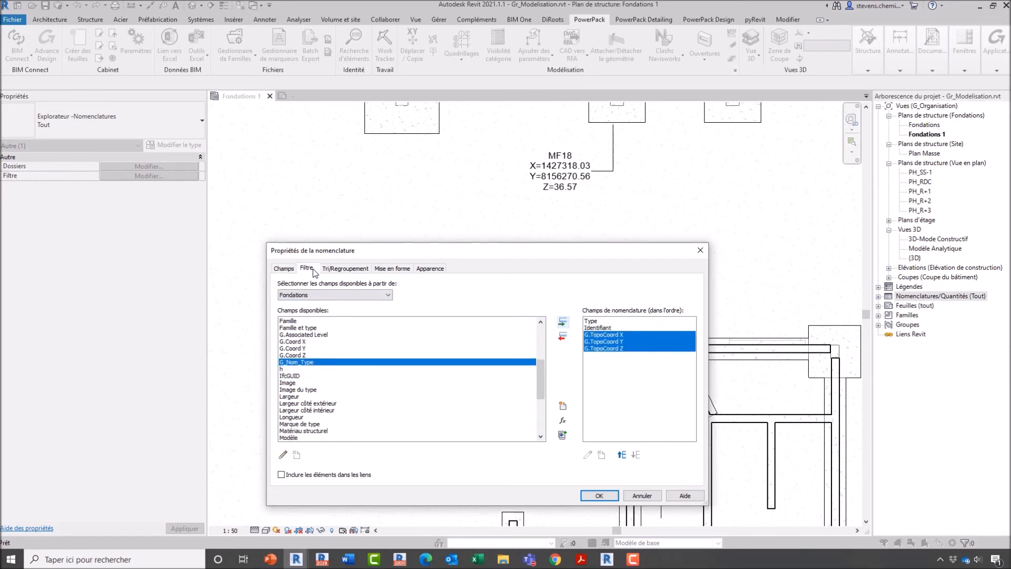
click(326, 285)
click(338, 302)
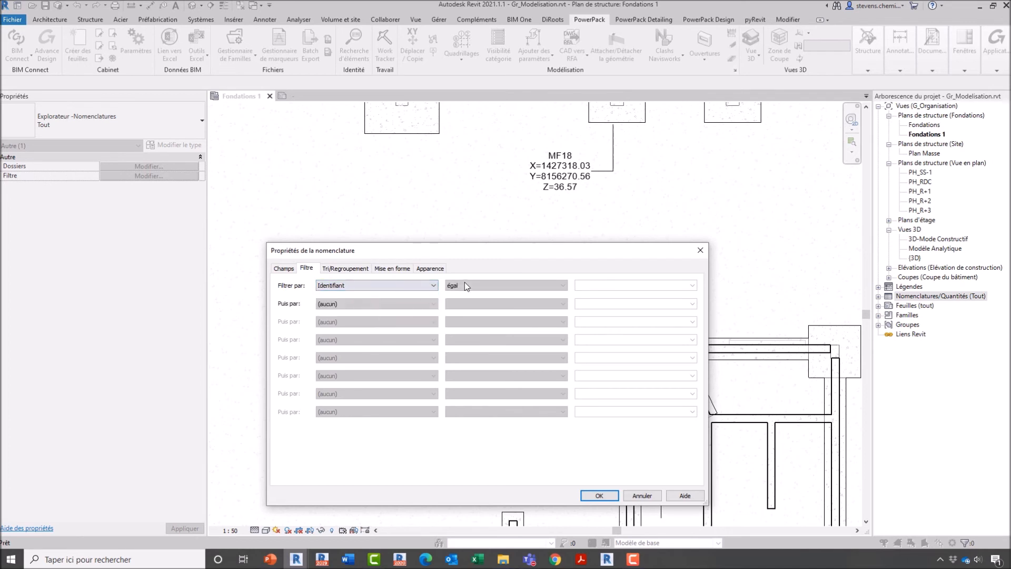
click(471, 285)
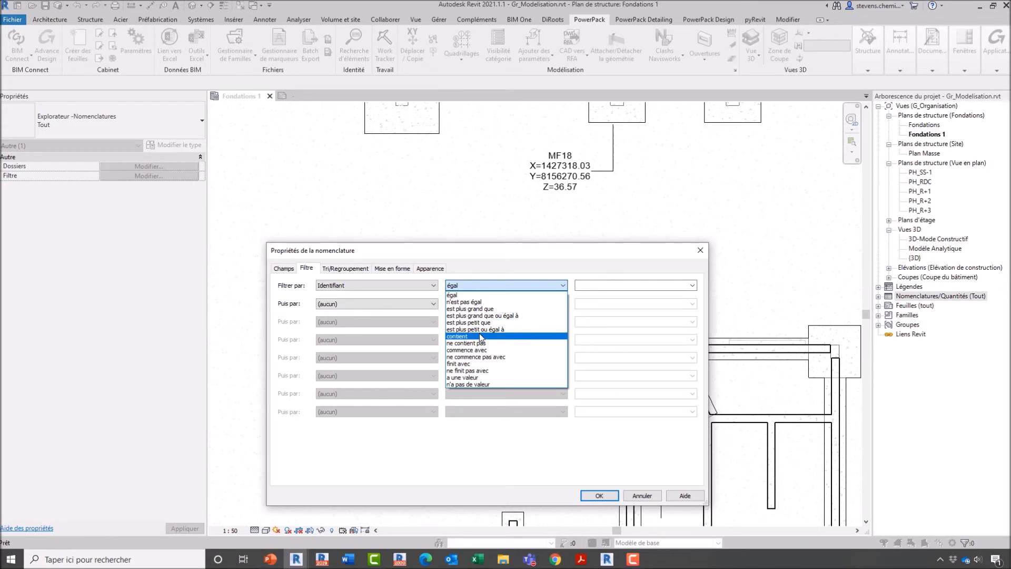
click(497, 370)
click(477, 284)
click(480, 378)
click(606, 496)
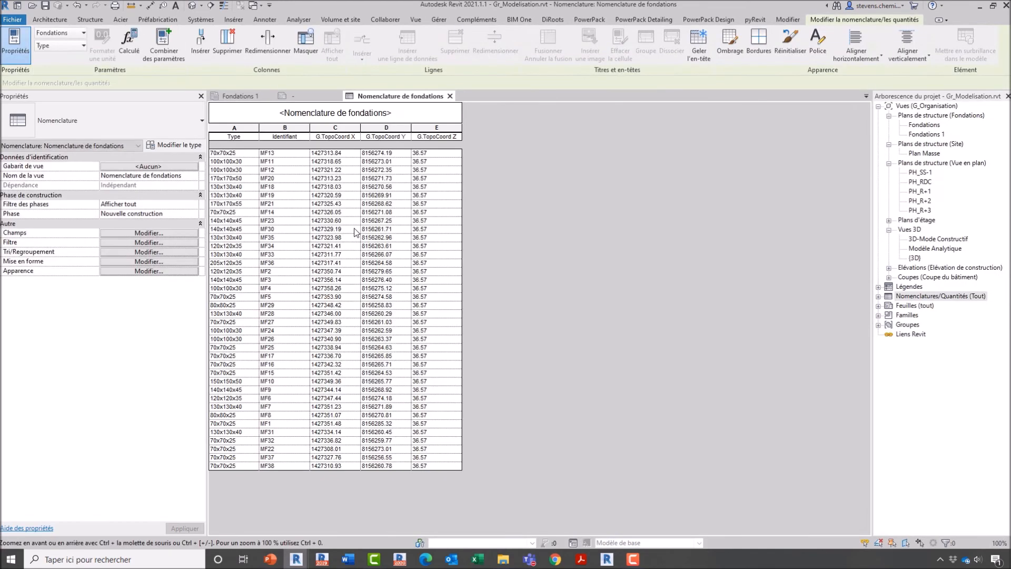
- Sort the foundation schedule by Identifiant in ascending order
click(179, 233)
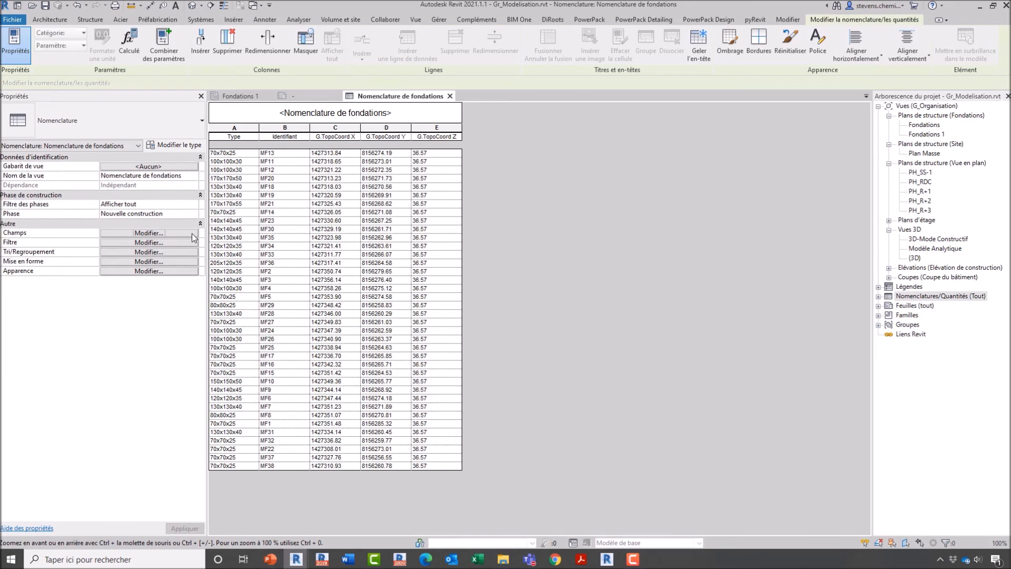
click(346, 267)
click(386, 285)
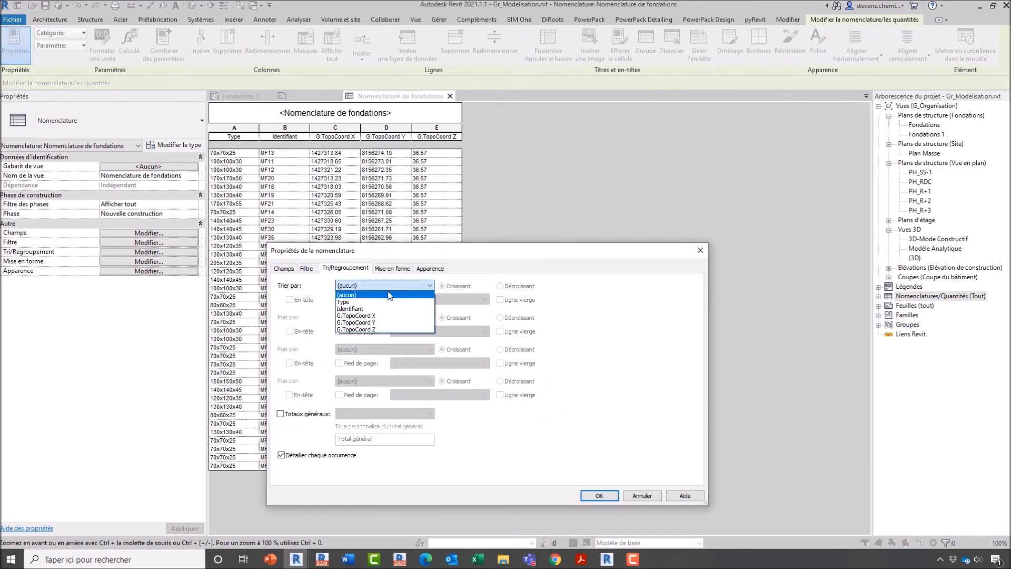
click(395, 309)
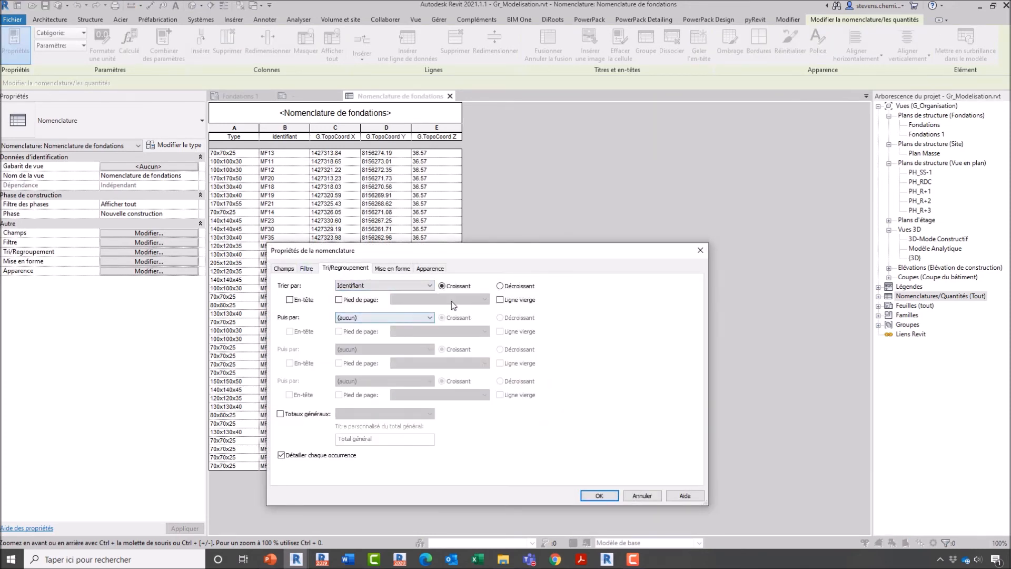
click(599, 495)
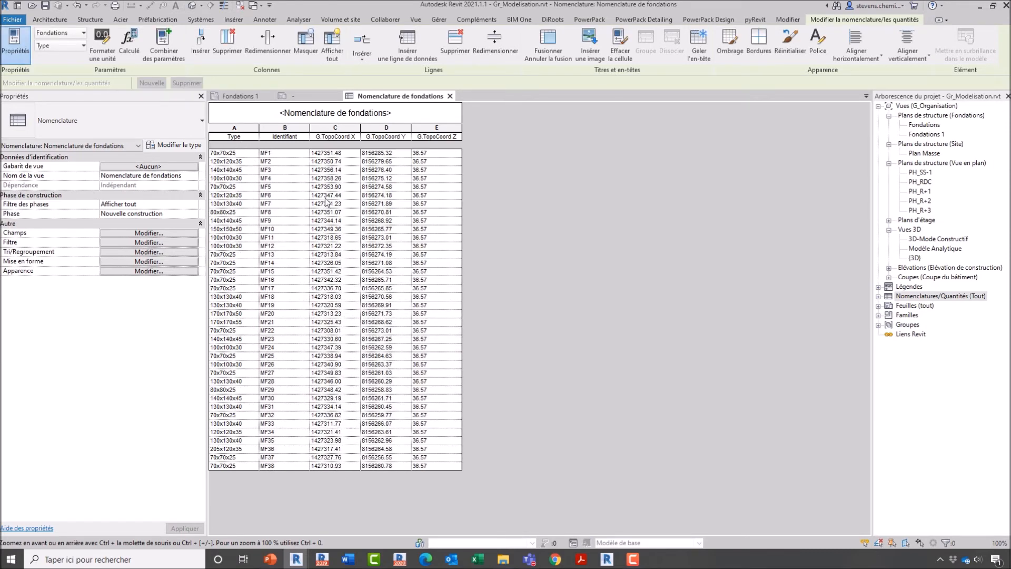
- Set the vertical alignment of all five schedule columns and centre their contents horizontally
drag(257, 126, 447, 128)
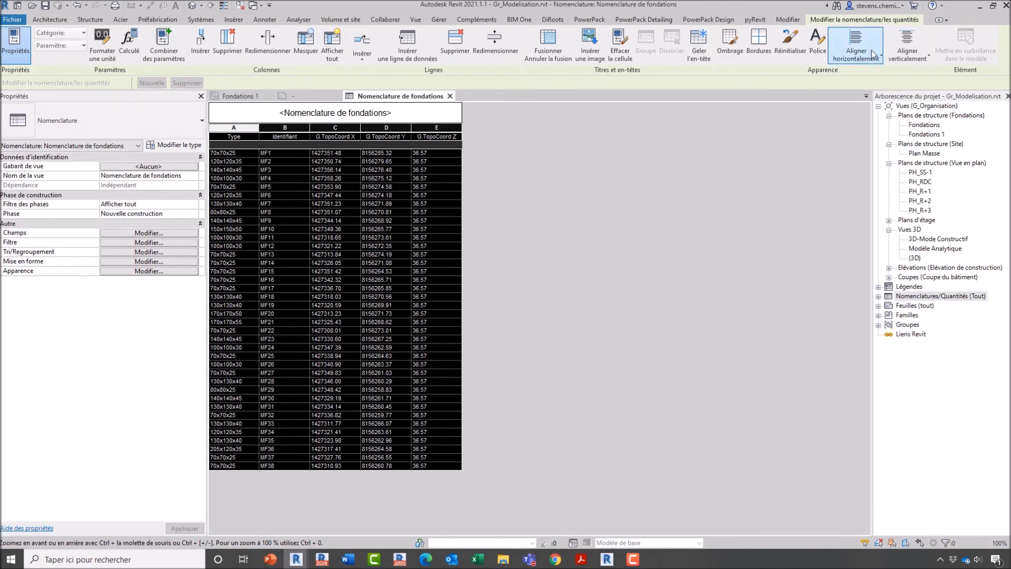
click(902, 56)
click(903, 79)
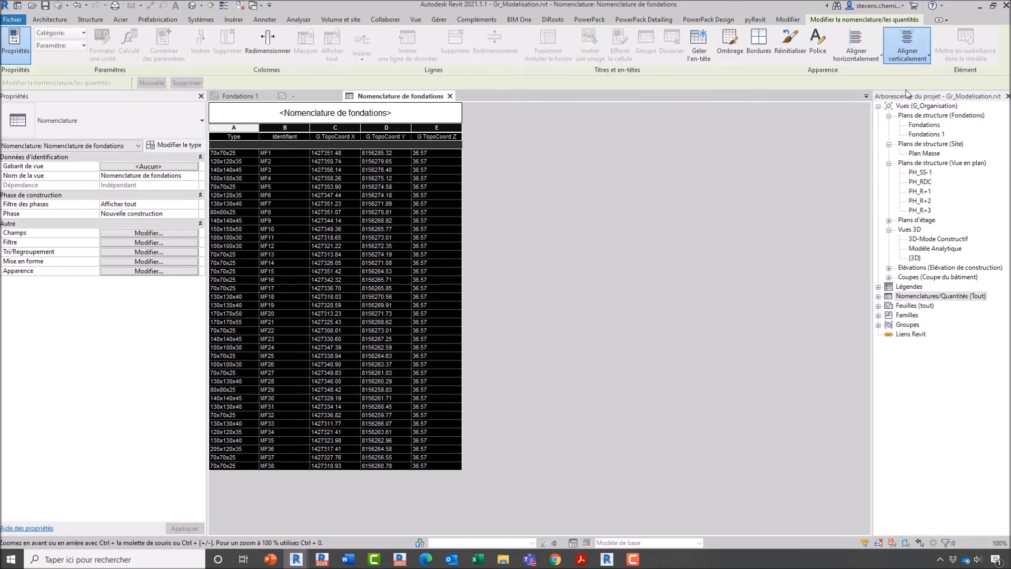
click(856, 50)
click(864, 98)
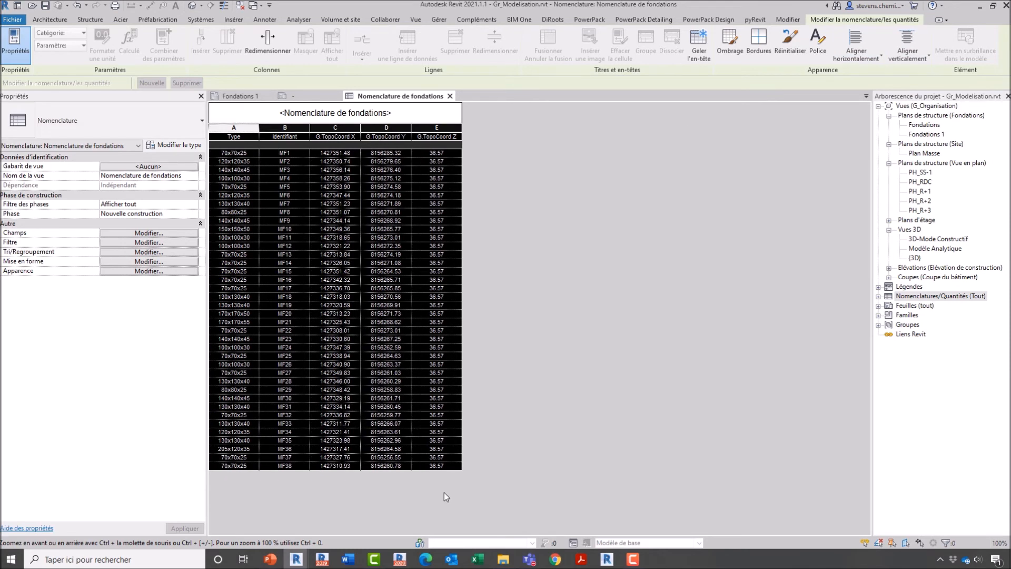
click(316, 383)
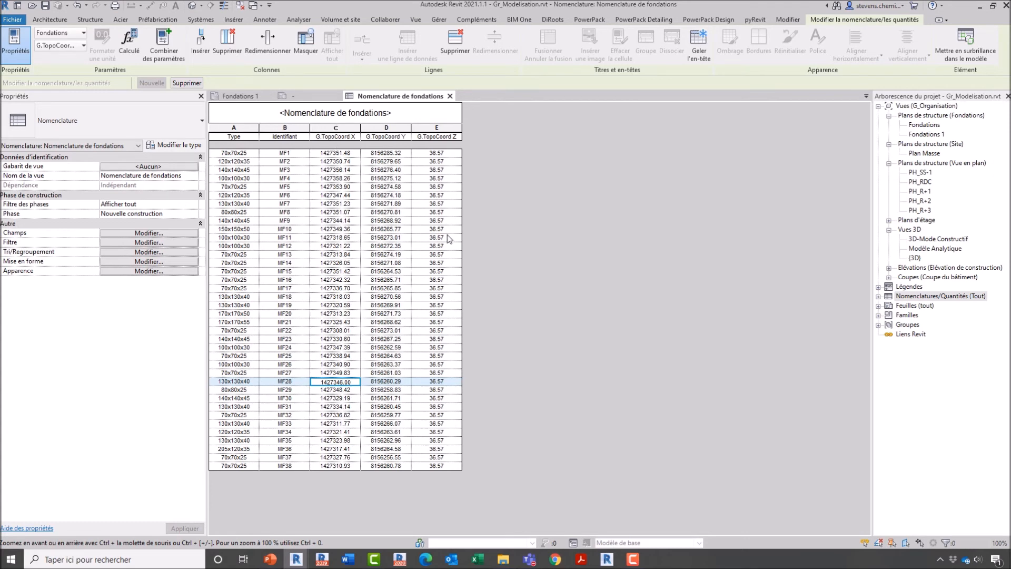
click(458, 262)
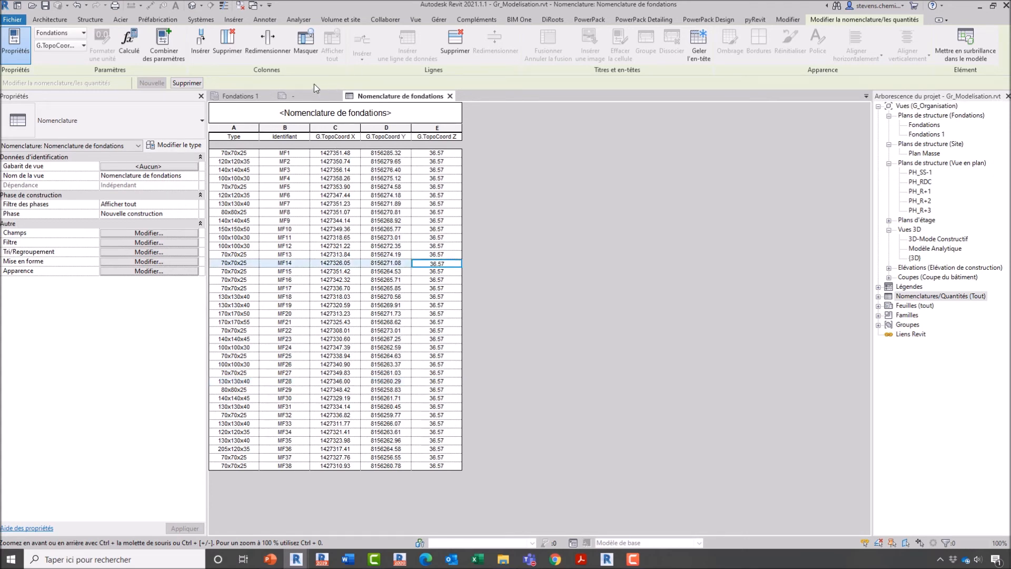
- Close the tag family view and tile the Fondations 1 plan side by side with the foundation schedule
click(238, 96)
key(w)
key(t)
key(z)
key(a)
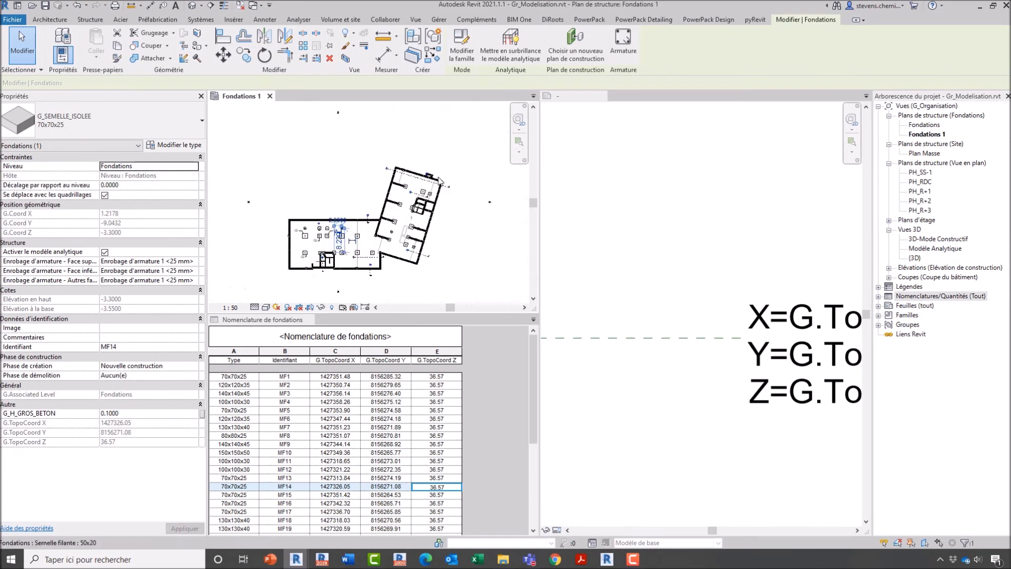
click(603, 97)
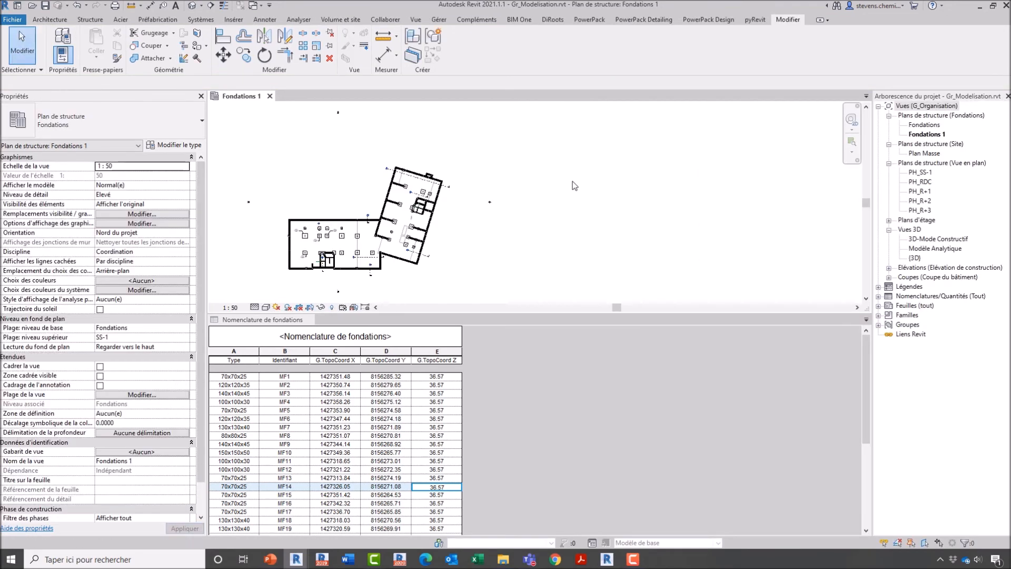
click(572, 179)
- Compare the number and XYZ tags on the footings in the plan with the corresponding schedule rows
scroll(323, 244, up, 10)
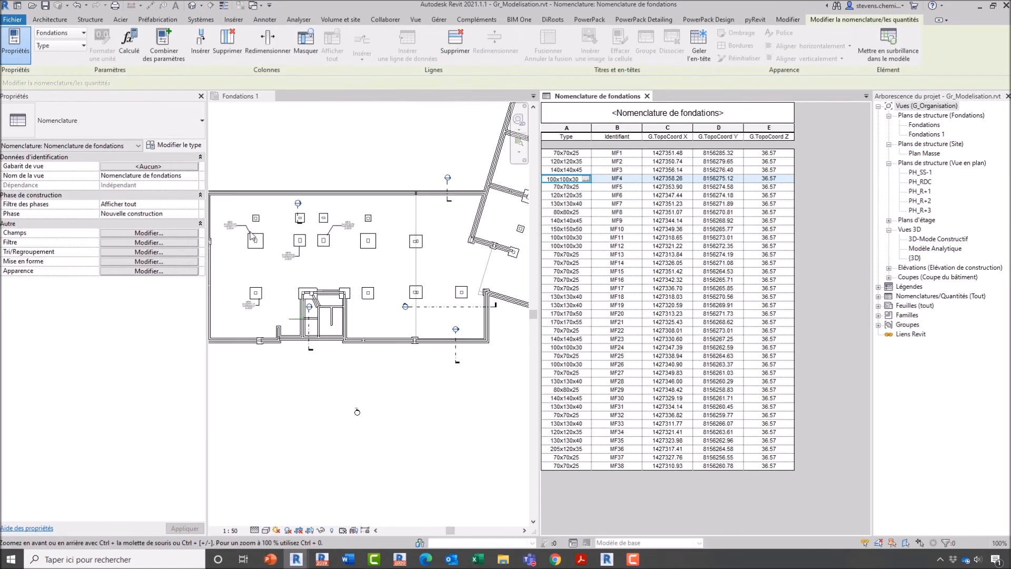
click(352, 275)
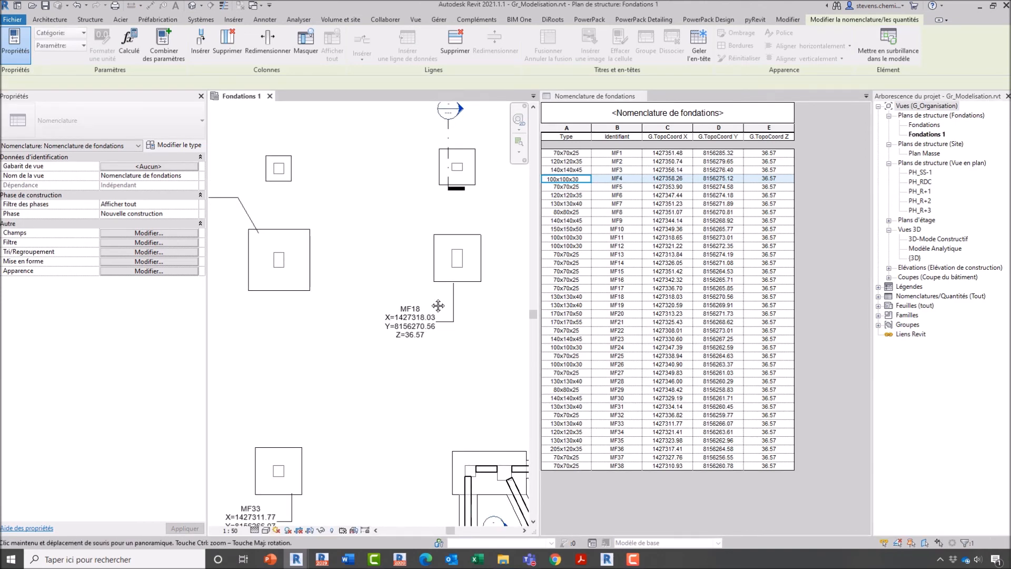
scroll(391, 279, up, 3)
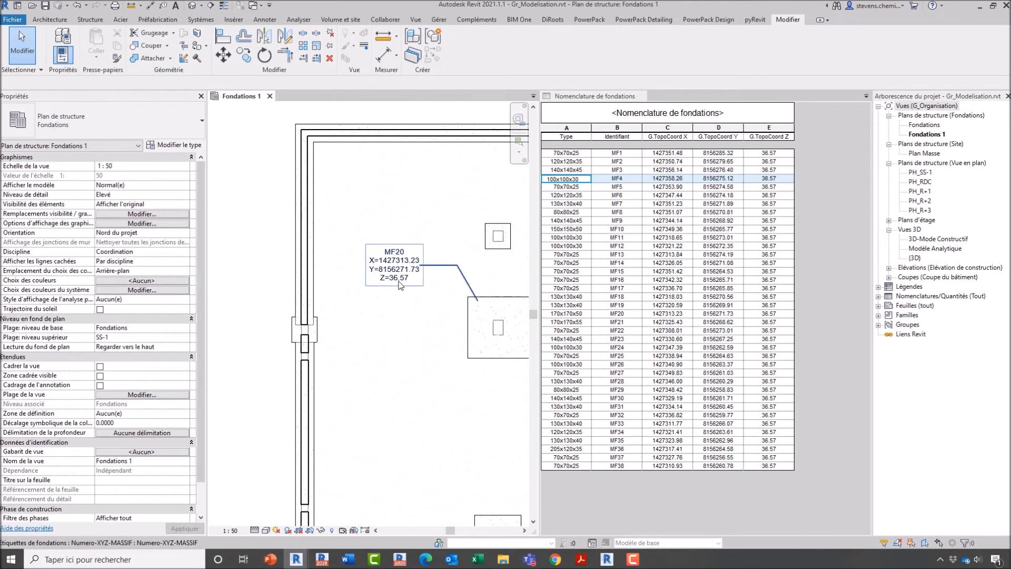
scroll(392, 279, up, 2)
scroll(420, 263, down, 2)
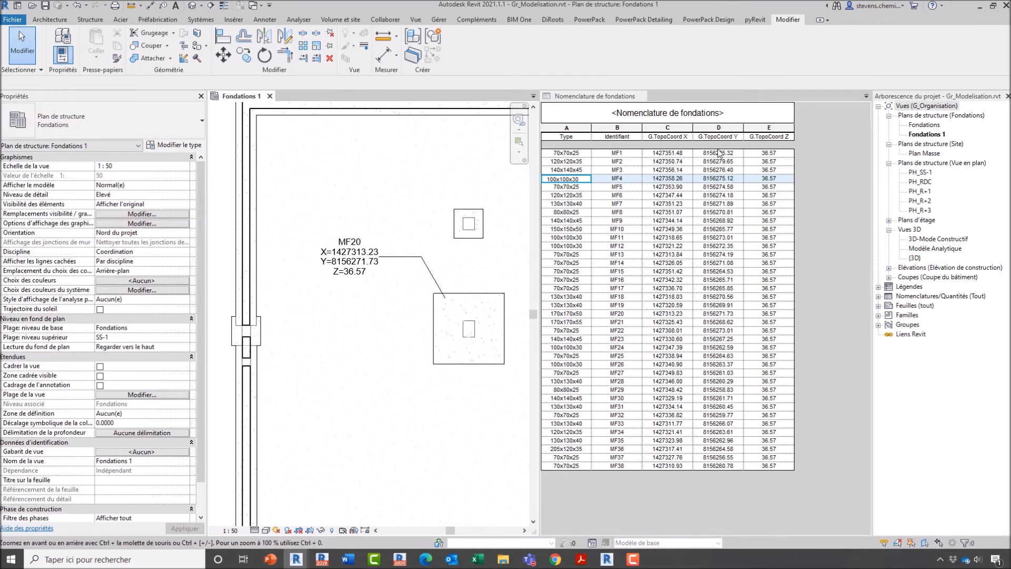
scroll(471, 336, down, 3)
middle_drag(471, 335, 430, 327)
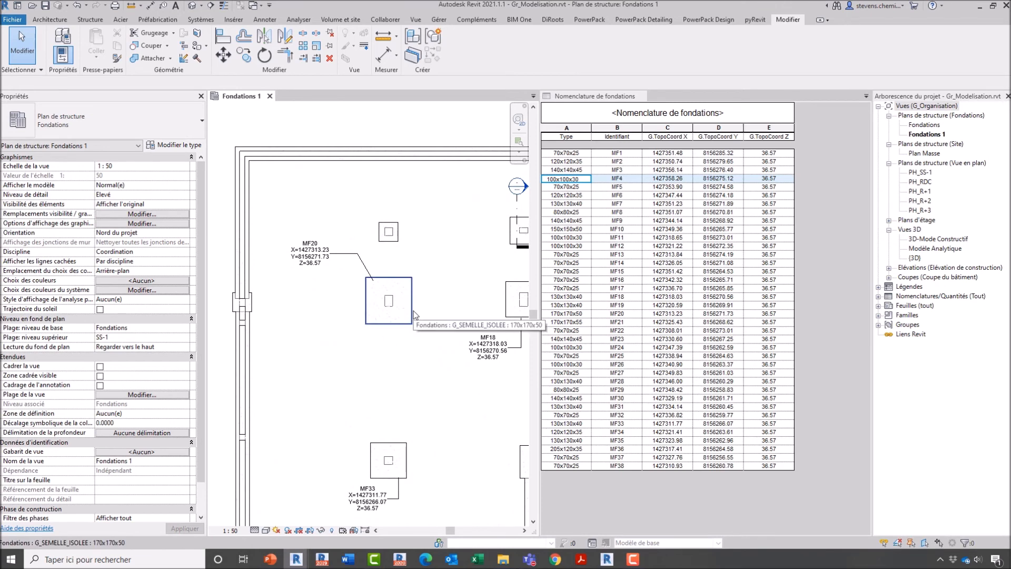
- Try to create a rule-based view filter named Fondation from the plan's visibility and graphics overrides
key(v)
key(v)
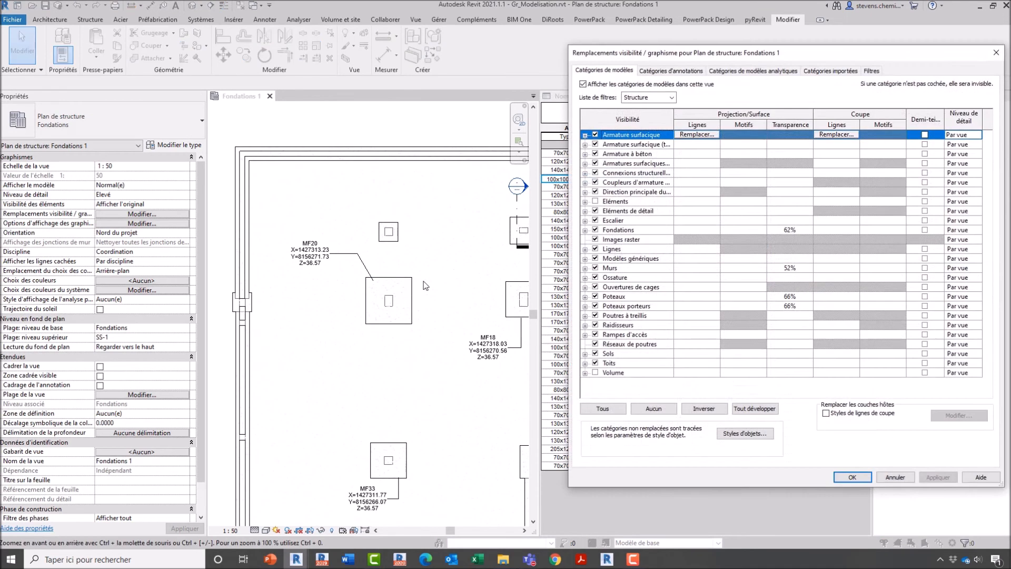
click(868, 69)
drag(848, 57, 617, 67)
click(528, 431)
click(149, 380)
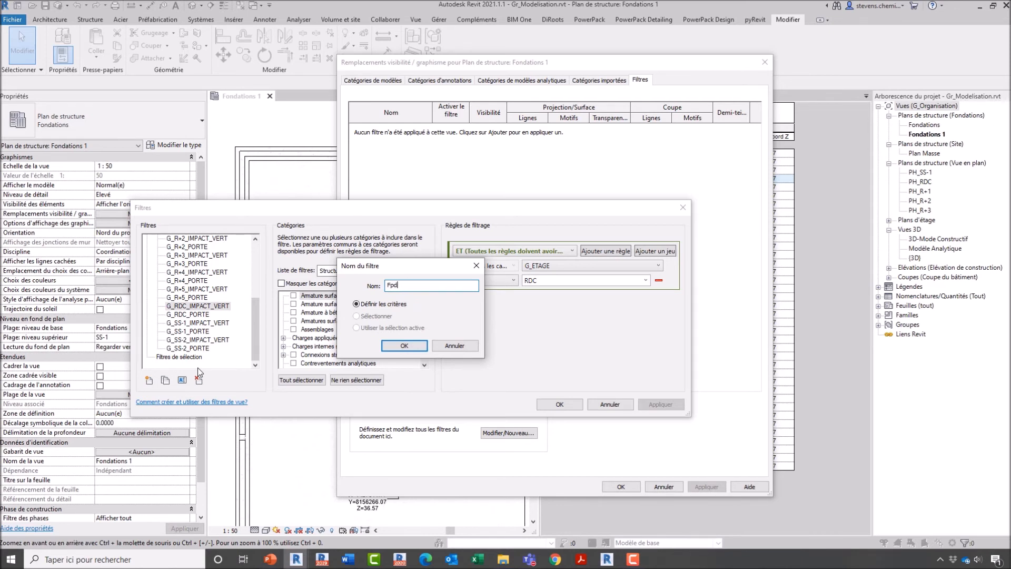
text(Fondation)
key(Return)
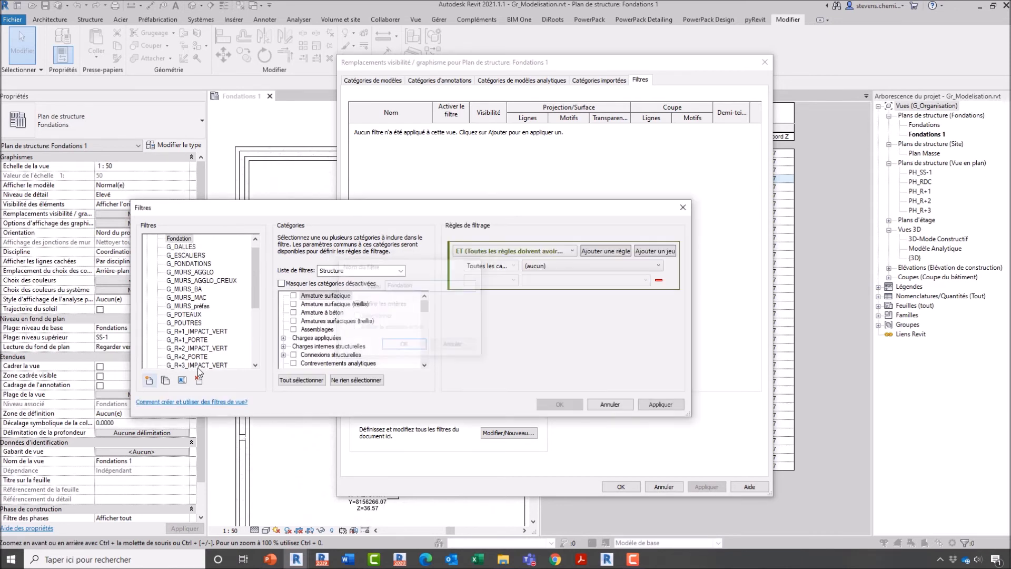
- Restrict the Fondation filter to the Fondations category and browse the parameters available for its rule
click(296, 322)
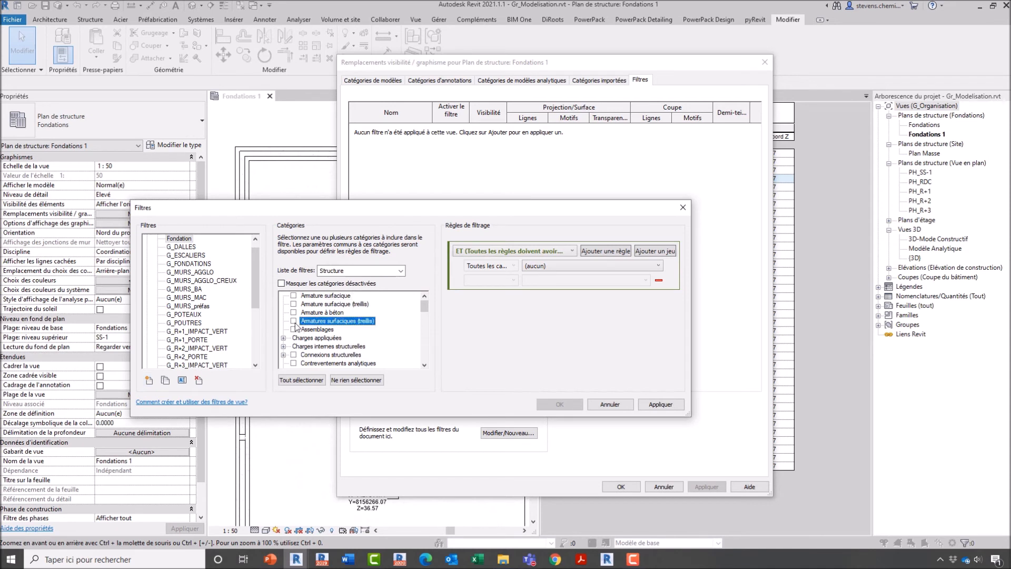
scroll(295, 326, down, 3)
click(295, 327)
click(282, 283)
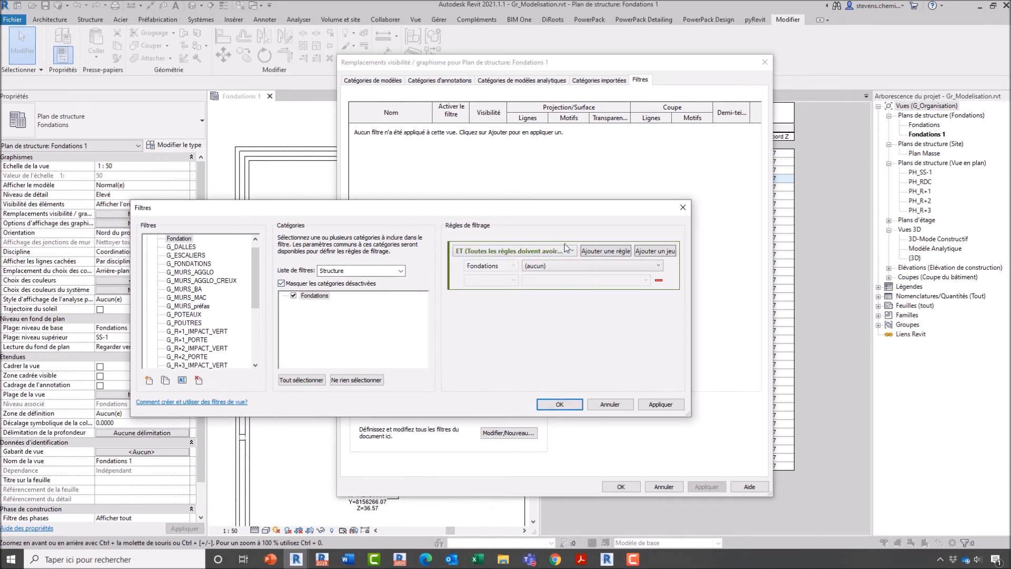
click(567, 270)
scroll(572, 342, down, 2)
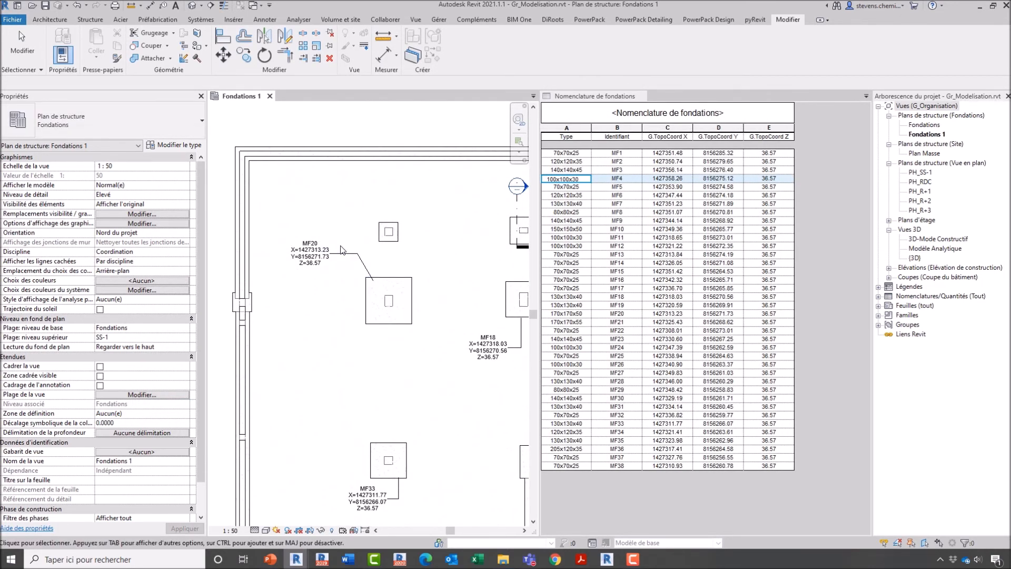
- Point out the PowerPack Coordonnées & Niveau parameter command and select footing MF20 to examine its coordinate parameters
click(589, 20)
click(546, 62)
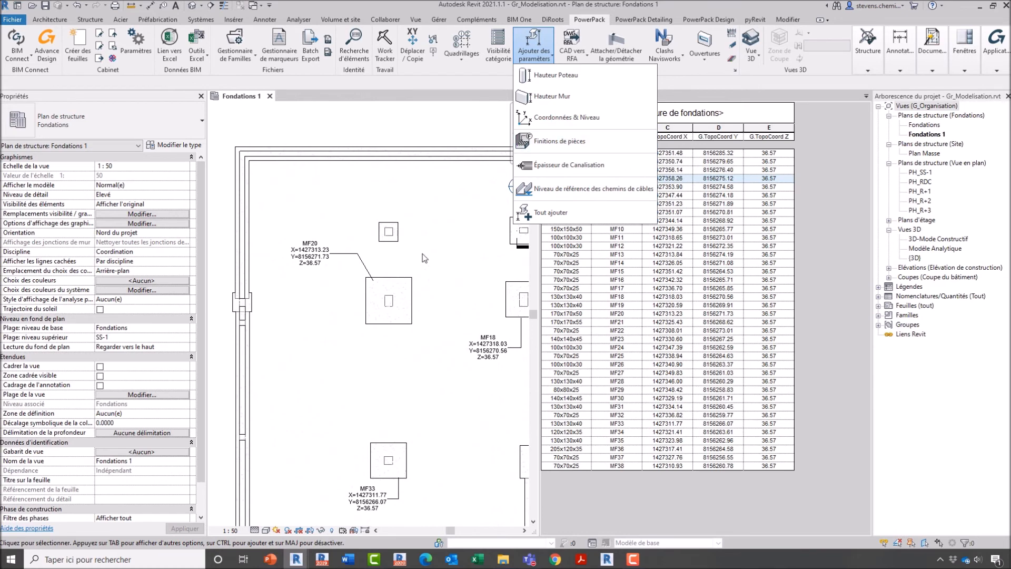
click(549, 118)
click(388, 300)
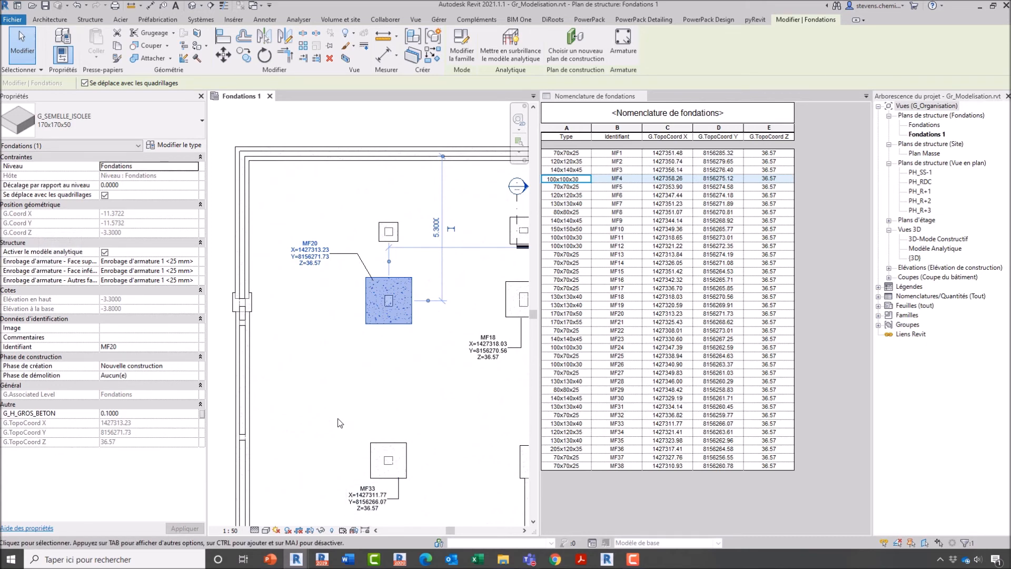
- Deselect the footing and switch to the rme_advanced_sample_project model's 1st Level Slice 1 view, focusing on the central ducts and cable trays
key(Escape)
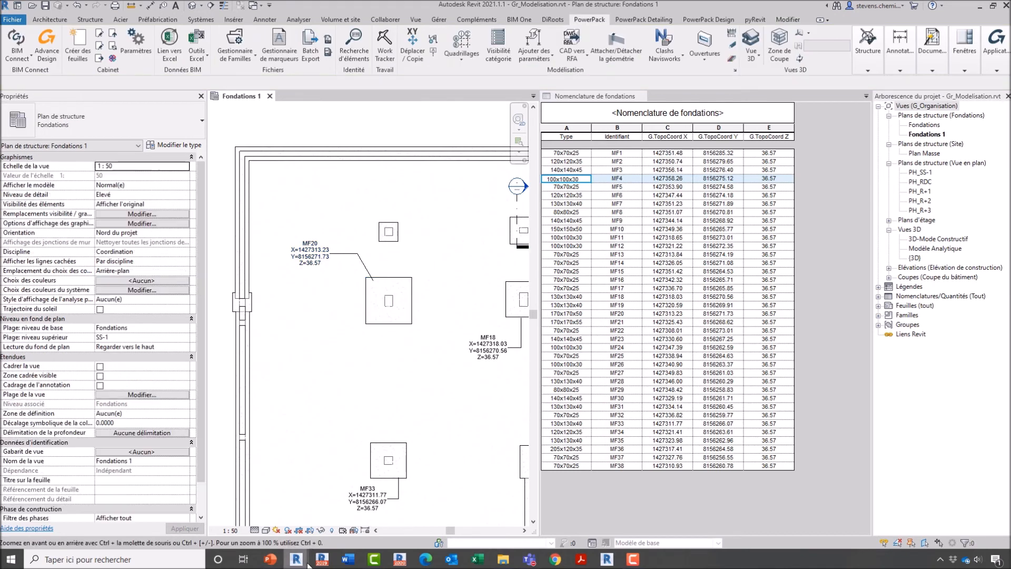
mouse_move(296, 559)
click(277, 540)
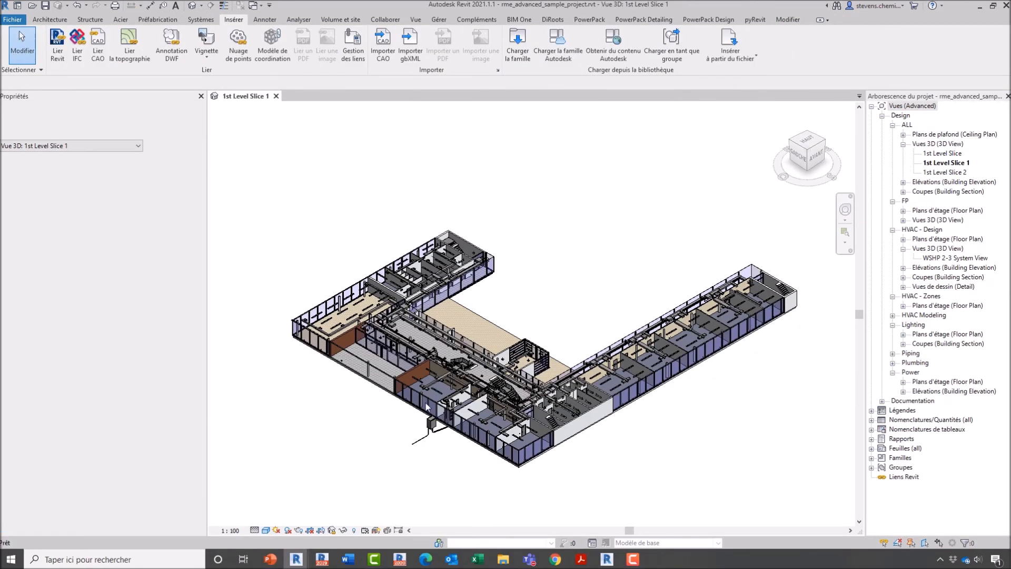
click(588, 331)
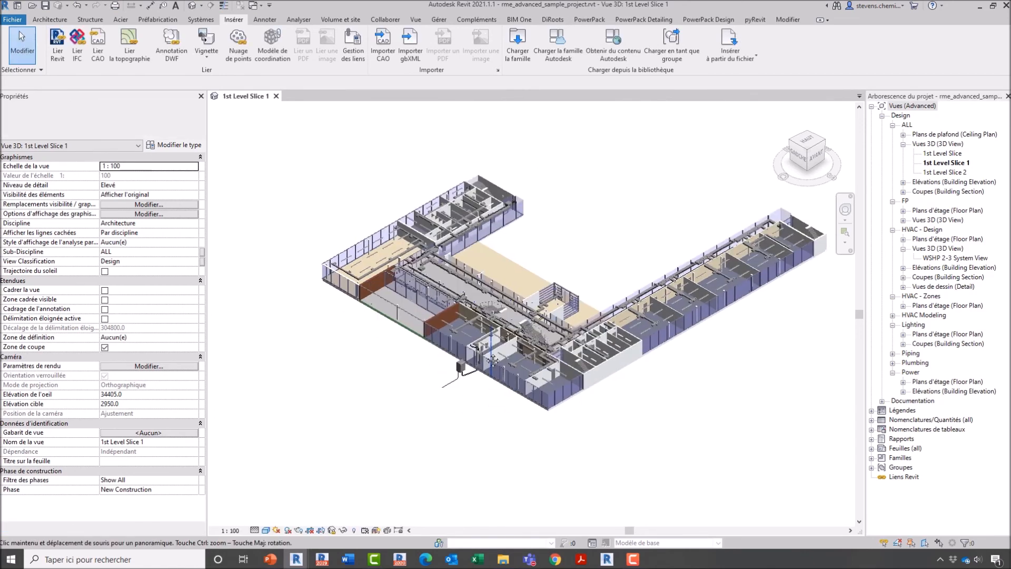
scroll(458, 322, up, 5)
scroll(465, 318, up, 5)
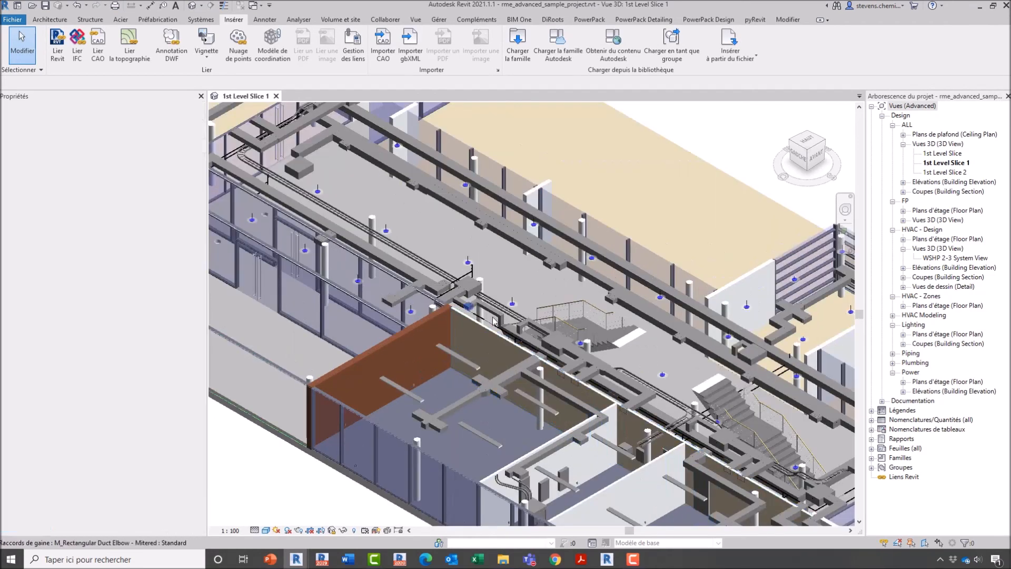
scroll(483, 300, up, 5)
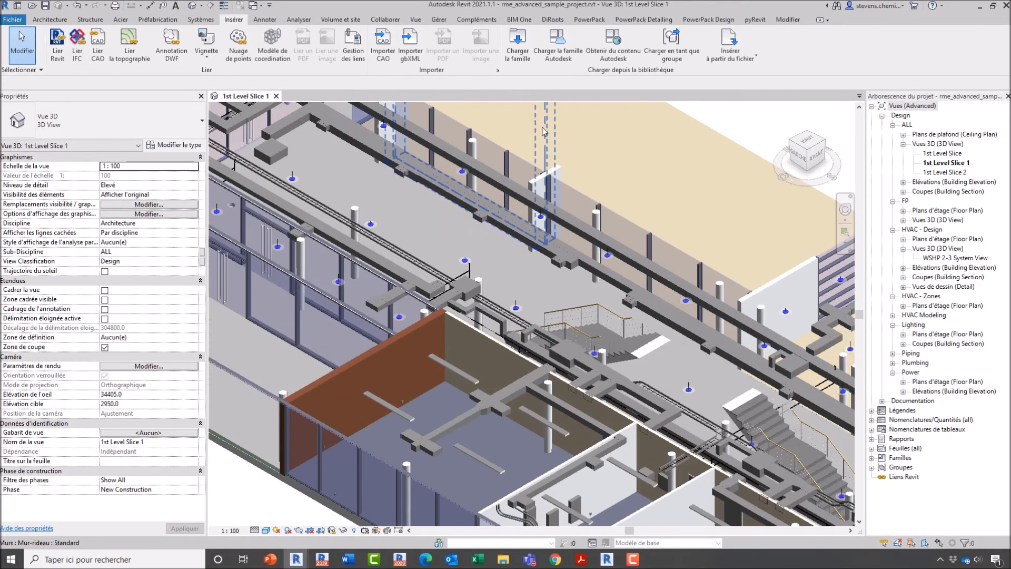
- Add the PowerPack shared parameters for cable tray reference level (Niveau de référence des chemins de câbles) and pipe thickness (Epaisseur de Canalisation)
click(588, 19)
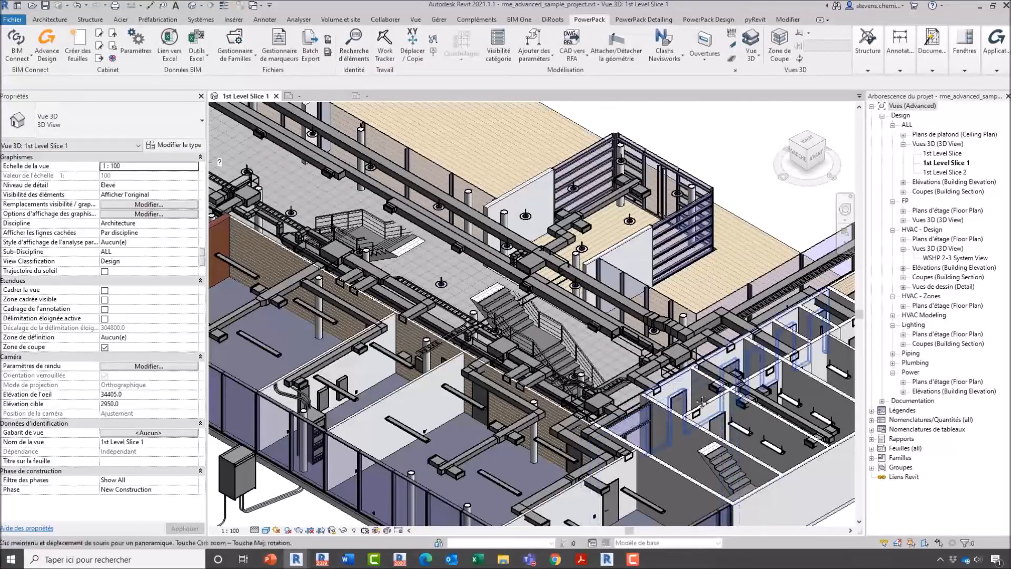
middle_drag(680, 390, 754, 436)
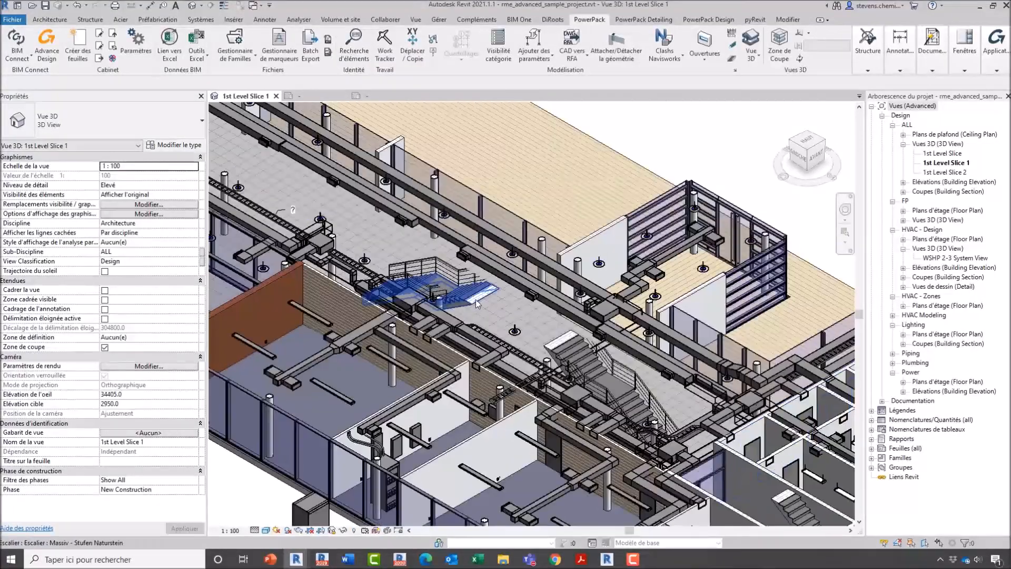
scroll(476, 299, up, 5)
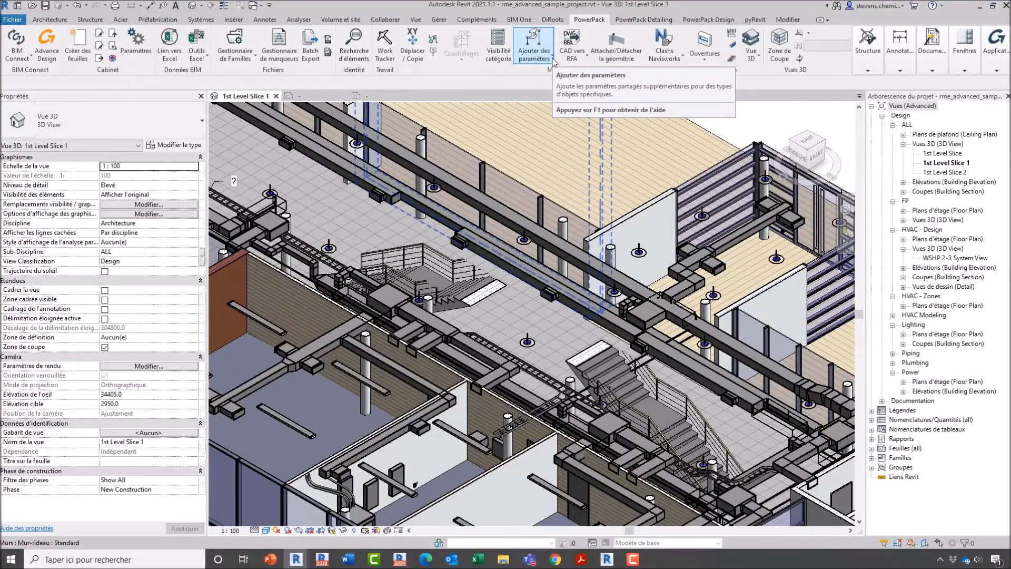
click(552, 60)
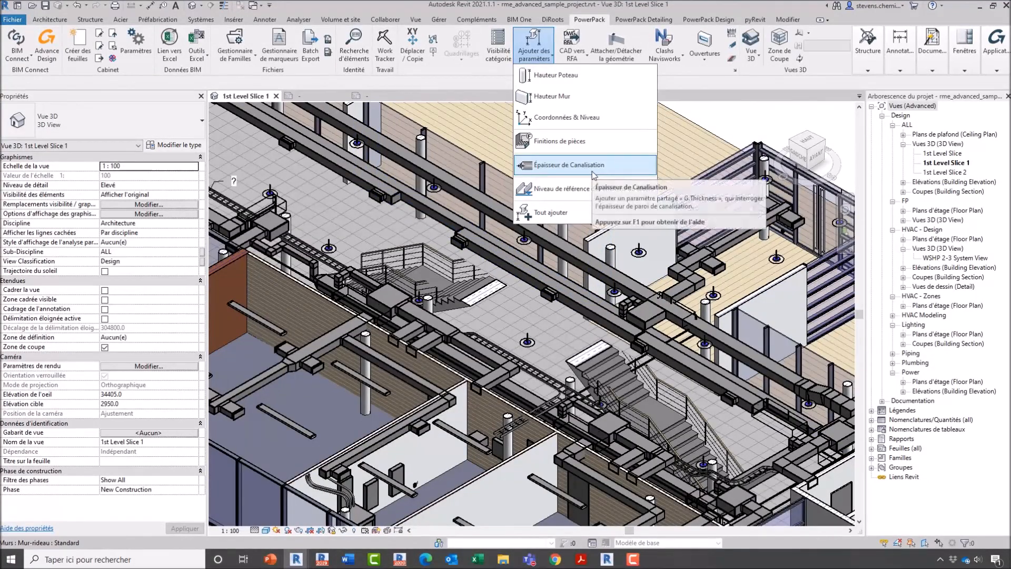
click(553, 198)
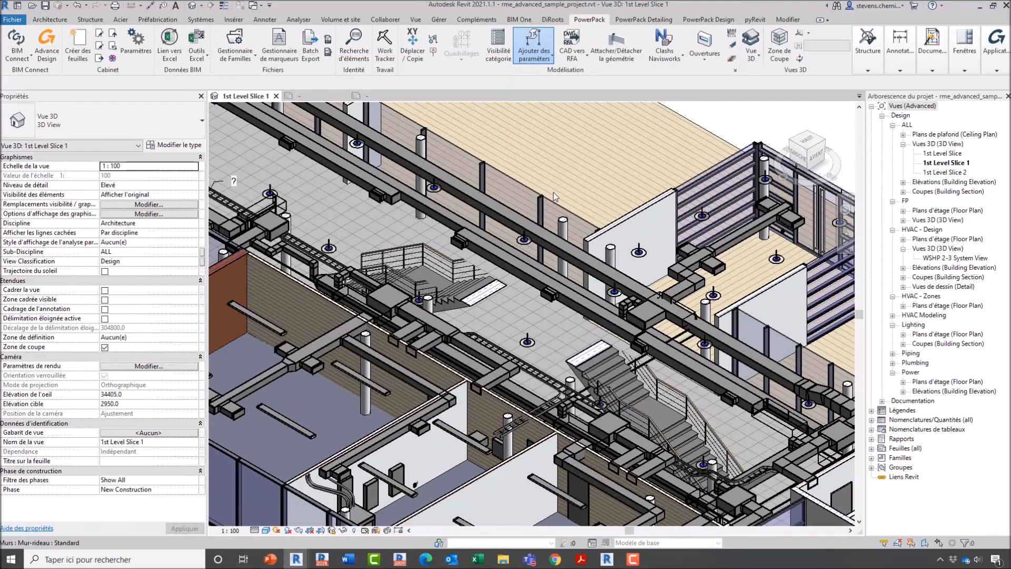
click(537, 62)
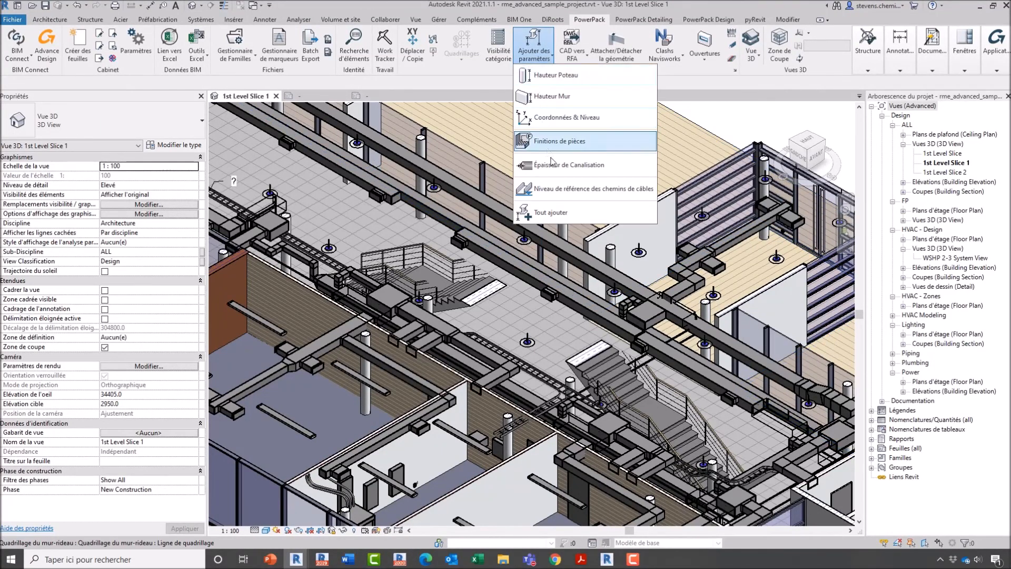
click(557, 176)
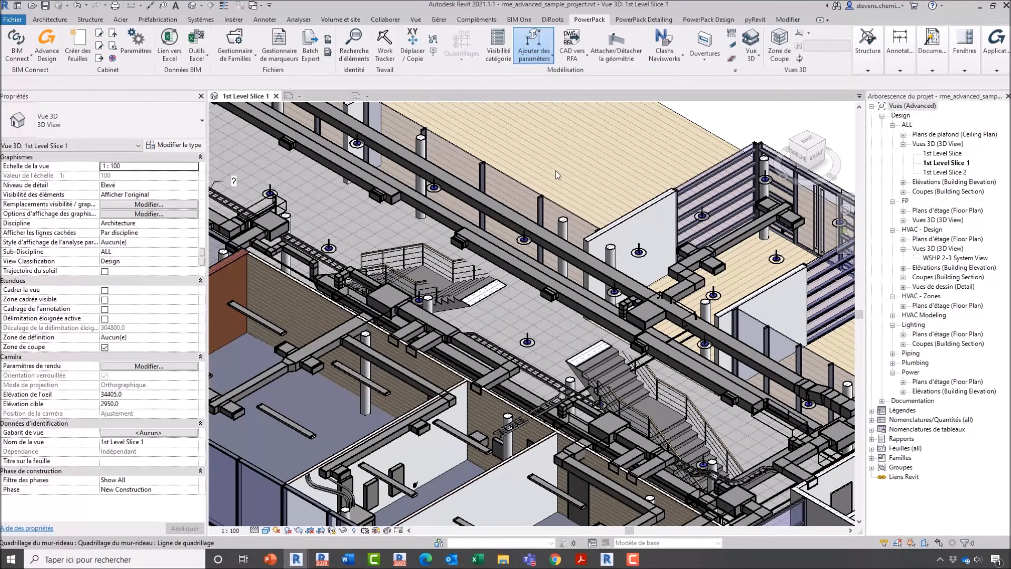
- Select the ladder cable tray beside the staircase and examine its G.Ref. Level parameter
scroll(515, 376, up, 5)
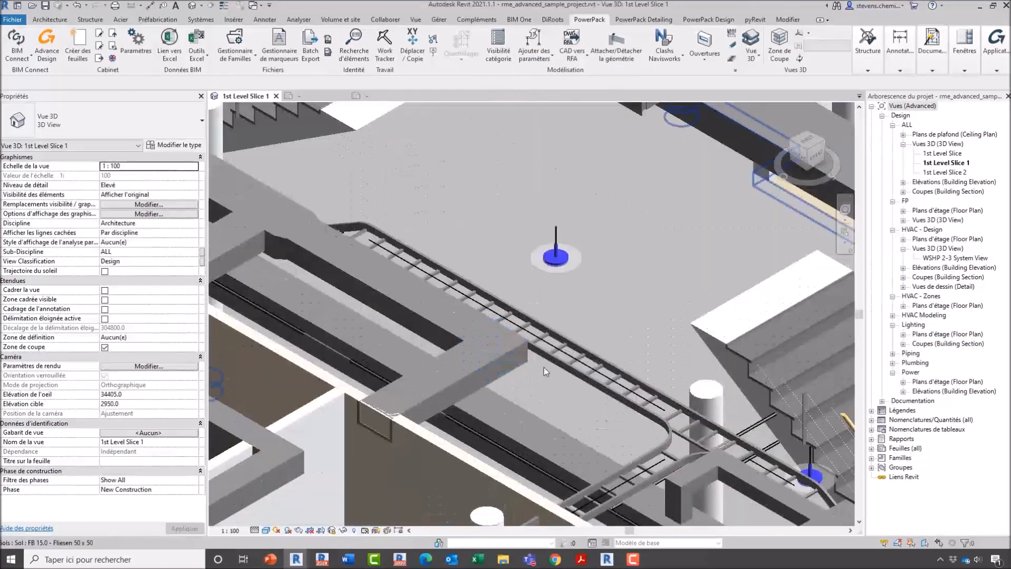
click(556, 368)
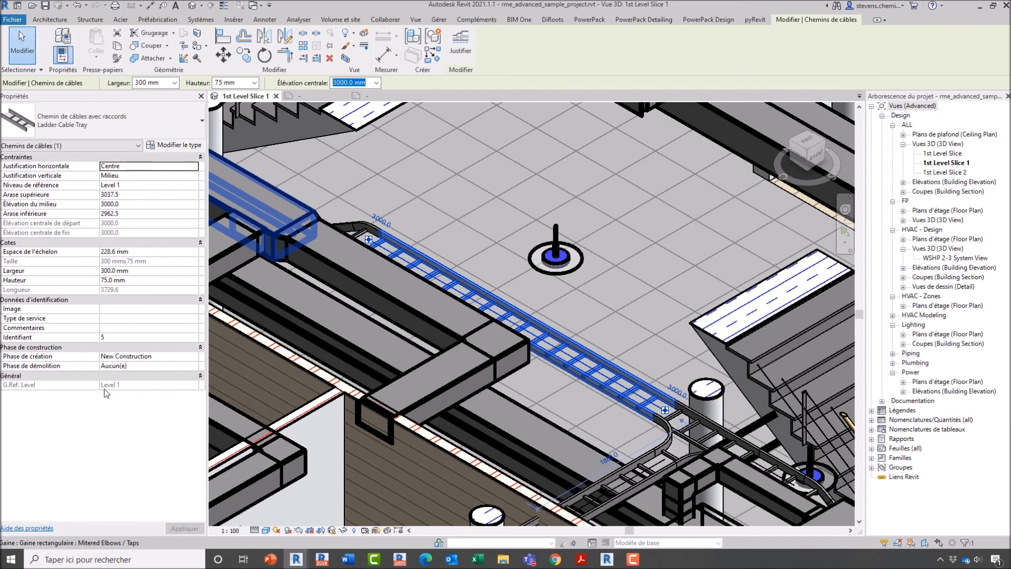
key(Escape)
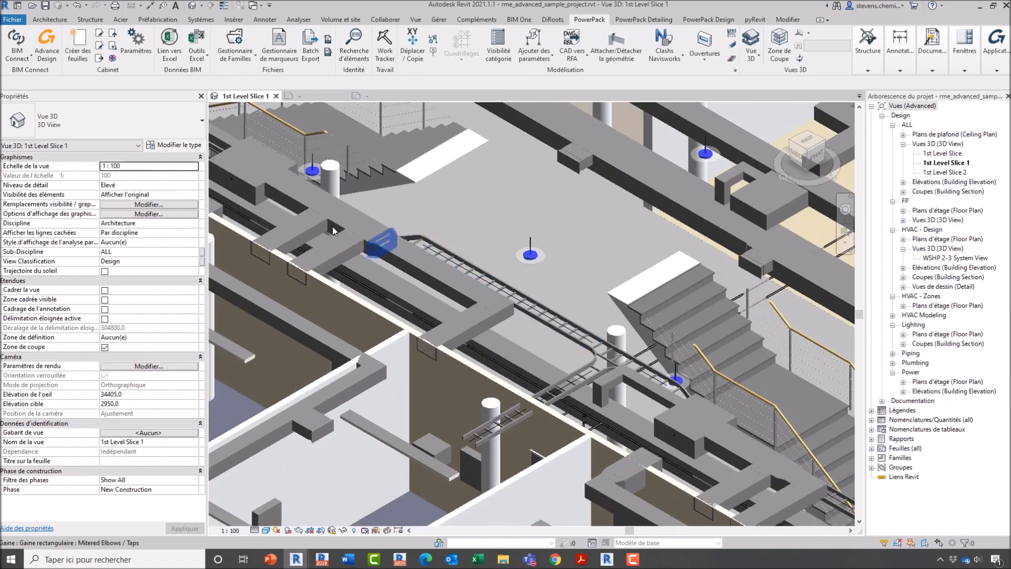
- Search the whole project with the PowerPack element search for elements whose Catégorie equals Canalisation
middle_drag(334, 231, 481, 311)
scroll(472, 291, down, 3)
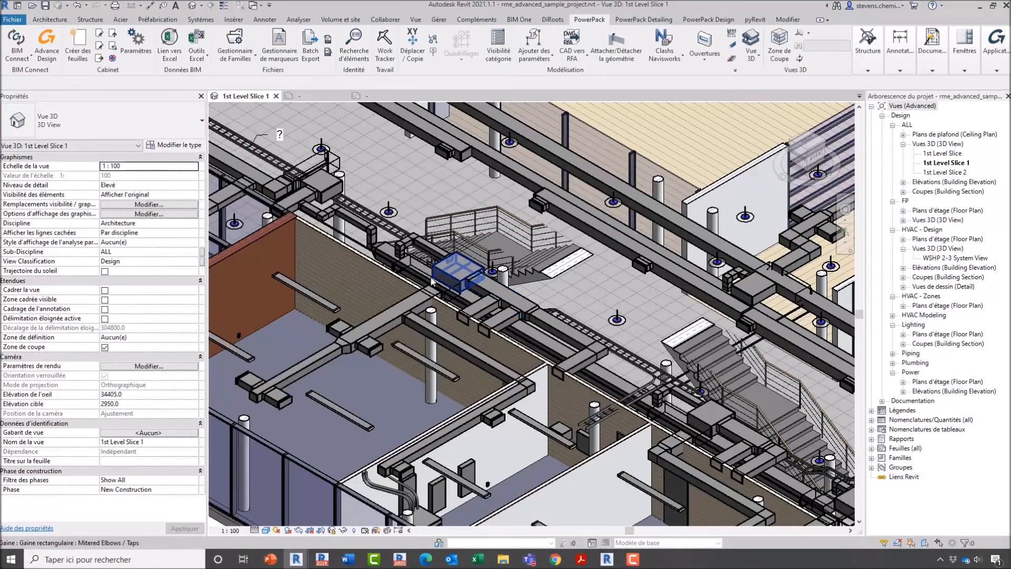
scroll(432, 281, down, 4)
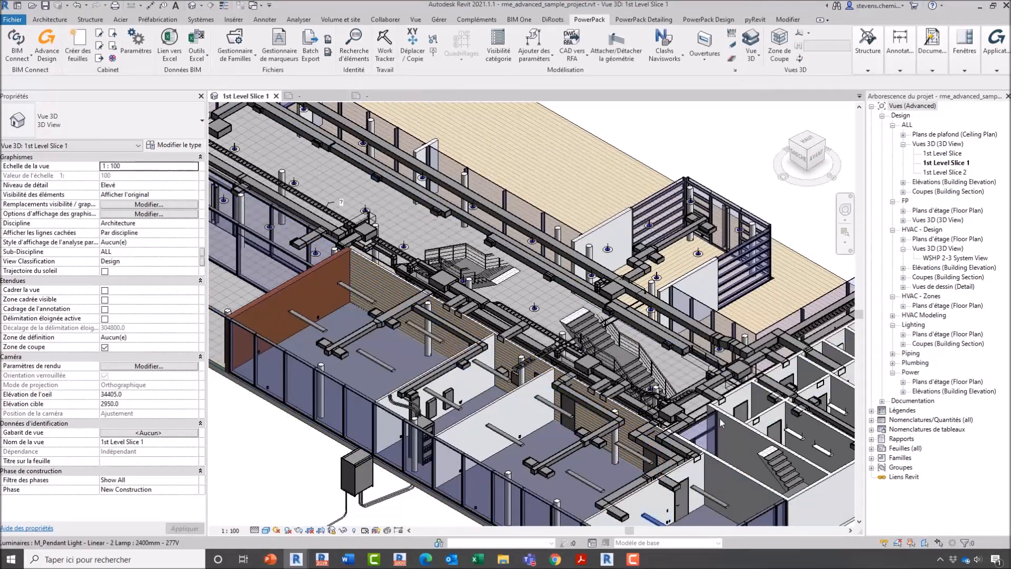
click(351, 50)
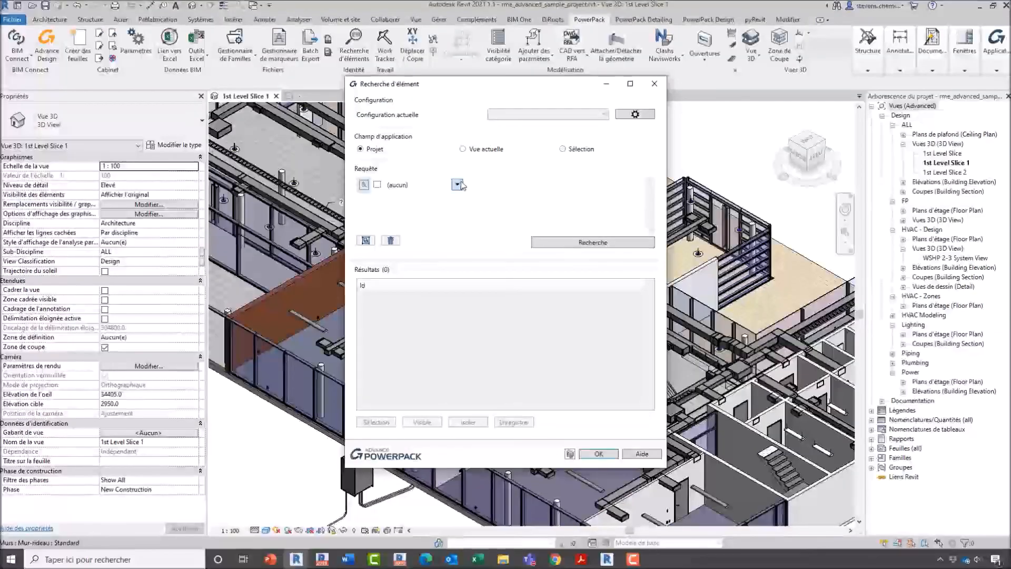
click(457, 185)
text(c)
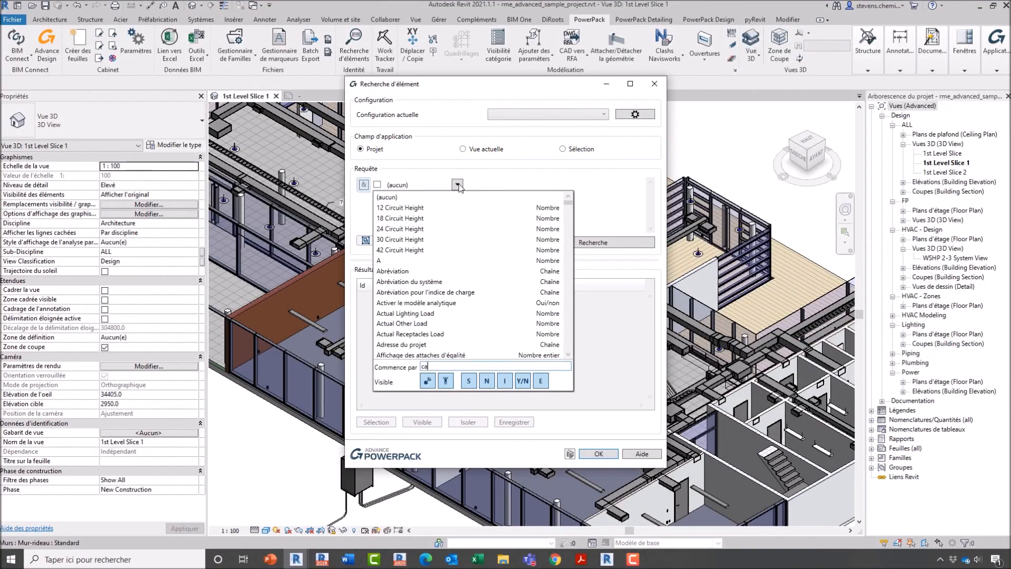
text(a)
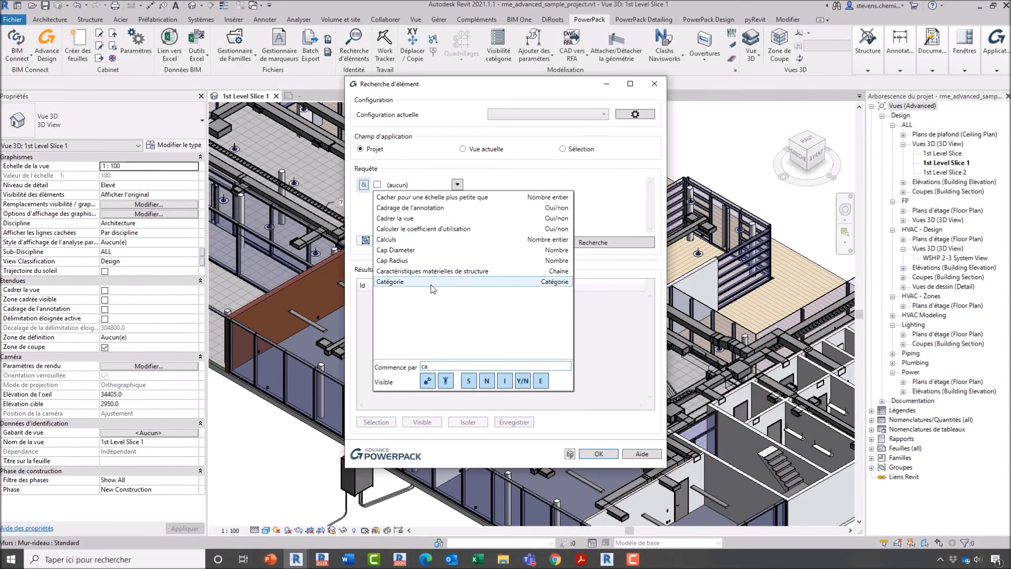
click(410, 282)
click(618, 187)
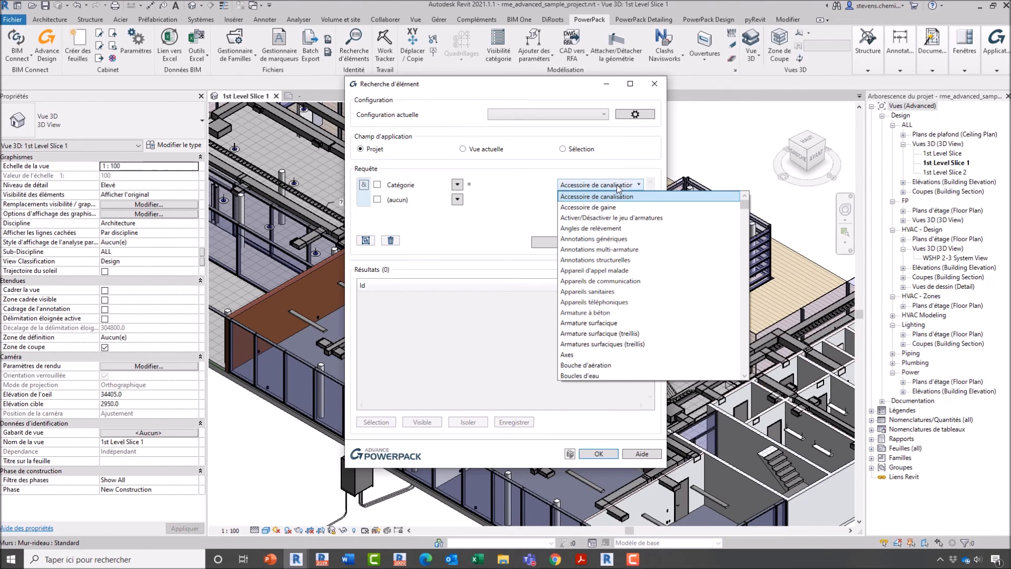
scroll(605, 342, down, 2)
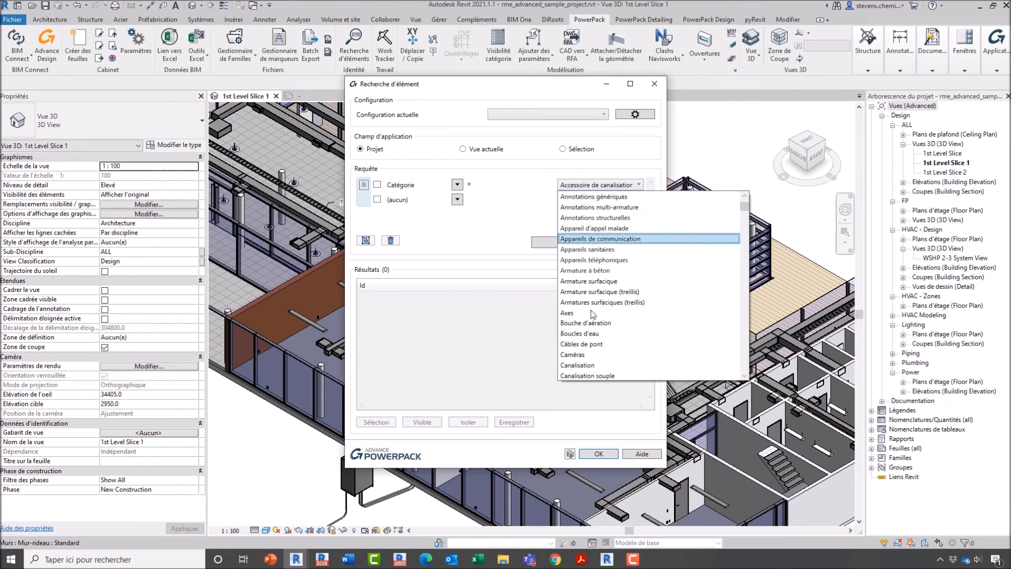
click(579, 365)
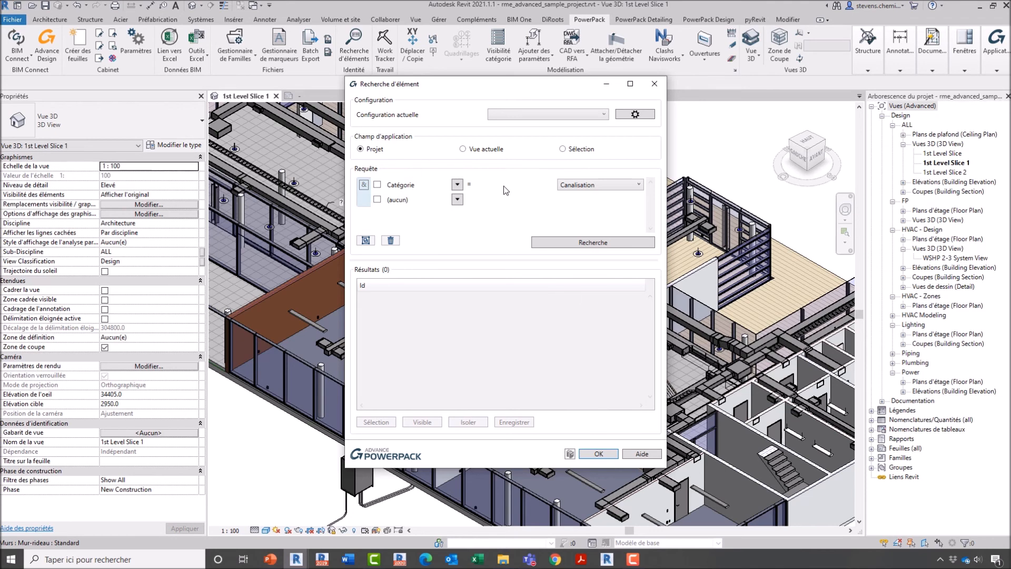
click(580, 247)
- Select all found pipes, show them in the 3D view and isolate them temporarily, closing the element search
drag(492, 88, 822, 106)
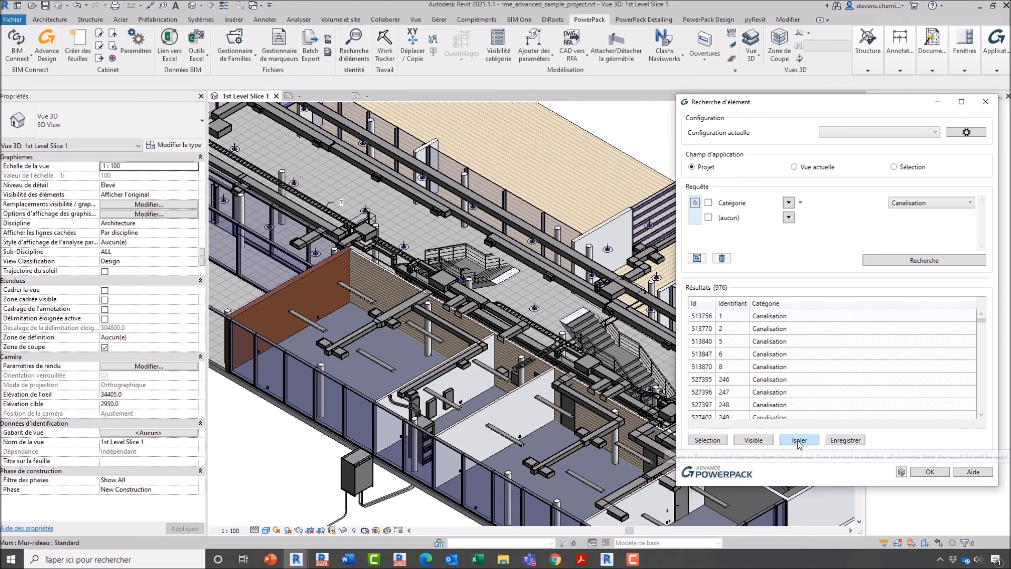
click(718, 440)
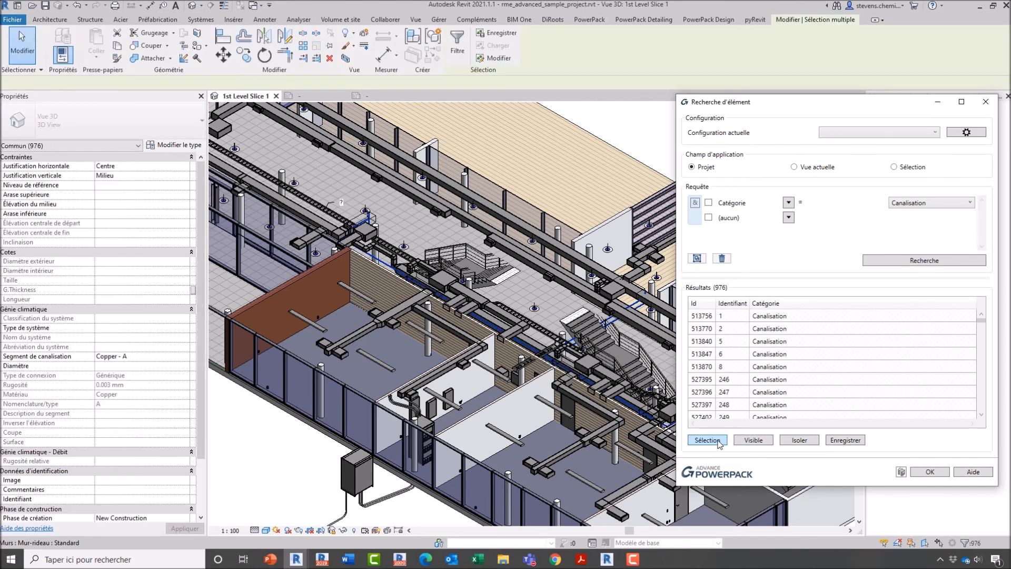
click(762, 445)
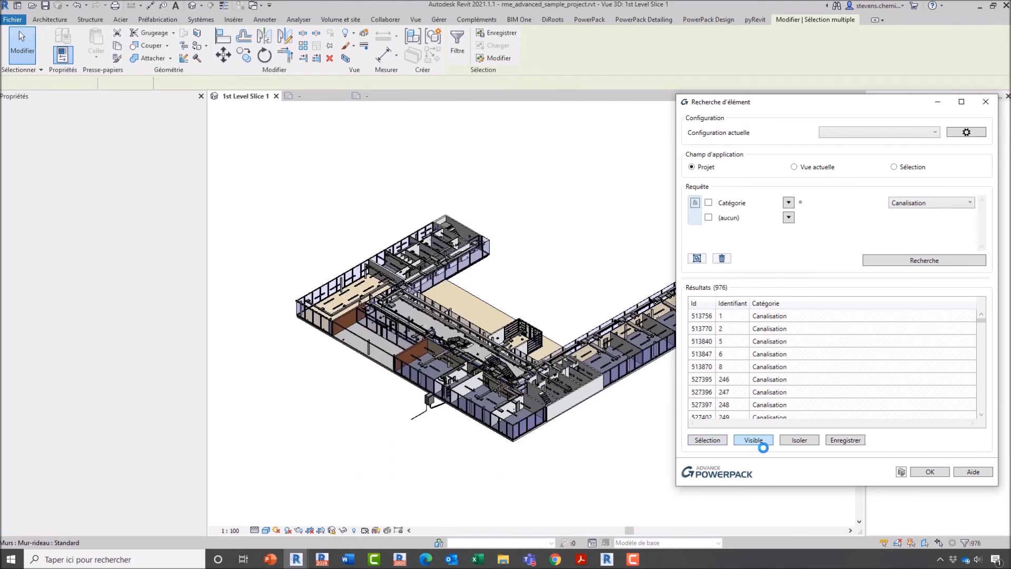
click(799, 440)
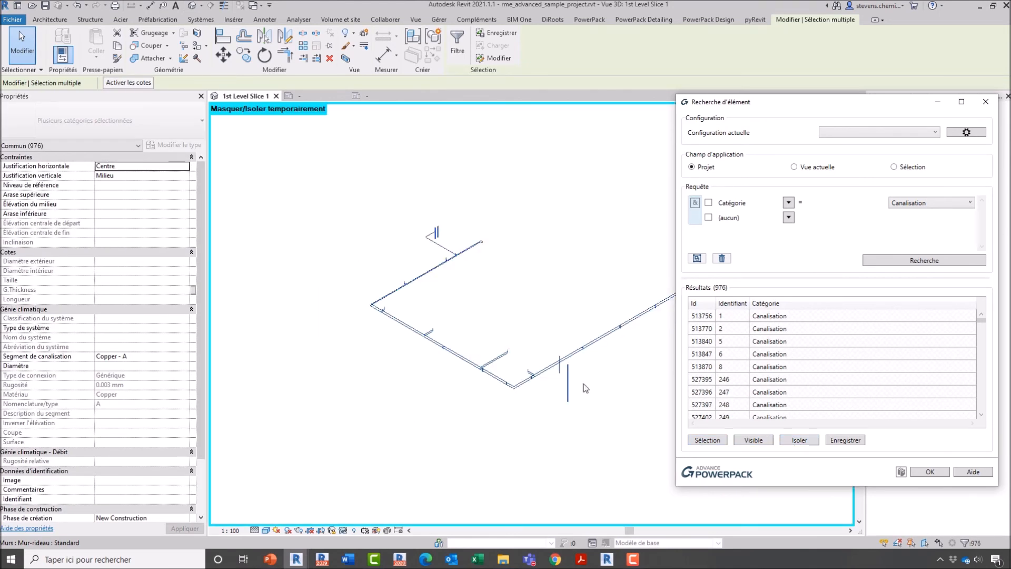
scroll(450, 337, up, 5)
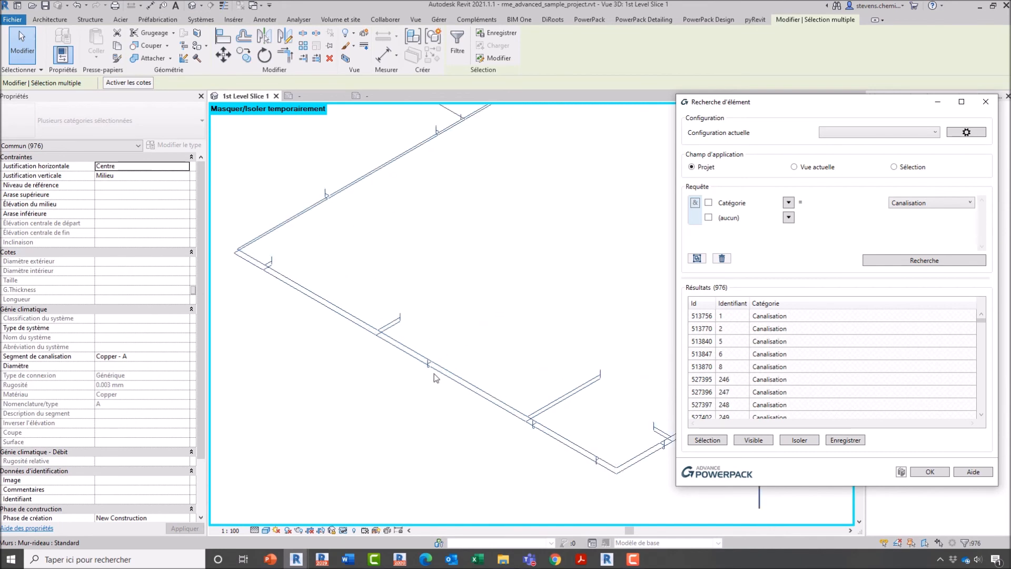
scroll(433, 374, up, 5)
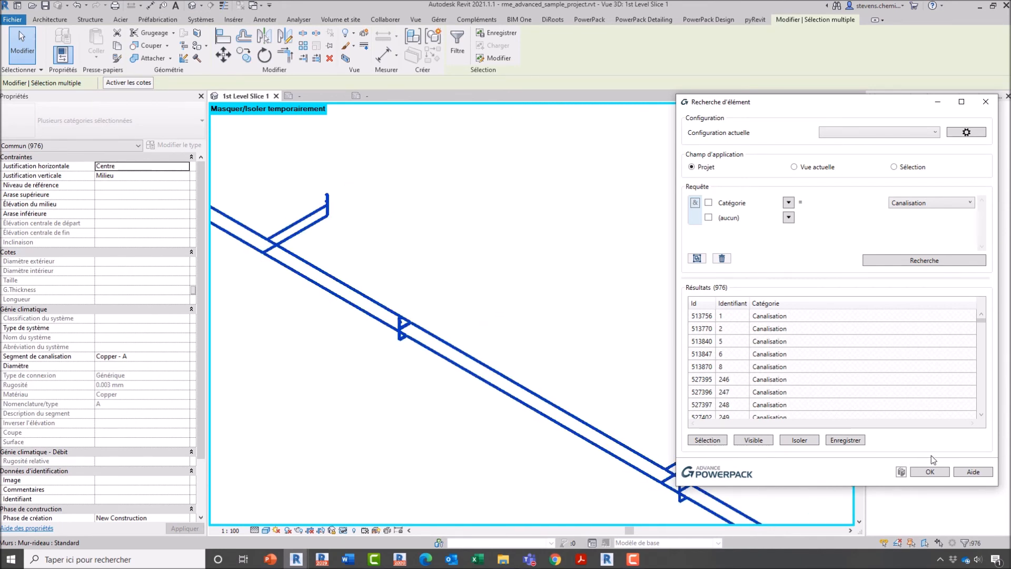
click(933, 472)
key(Escape)
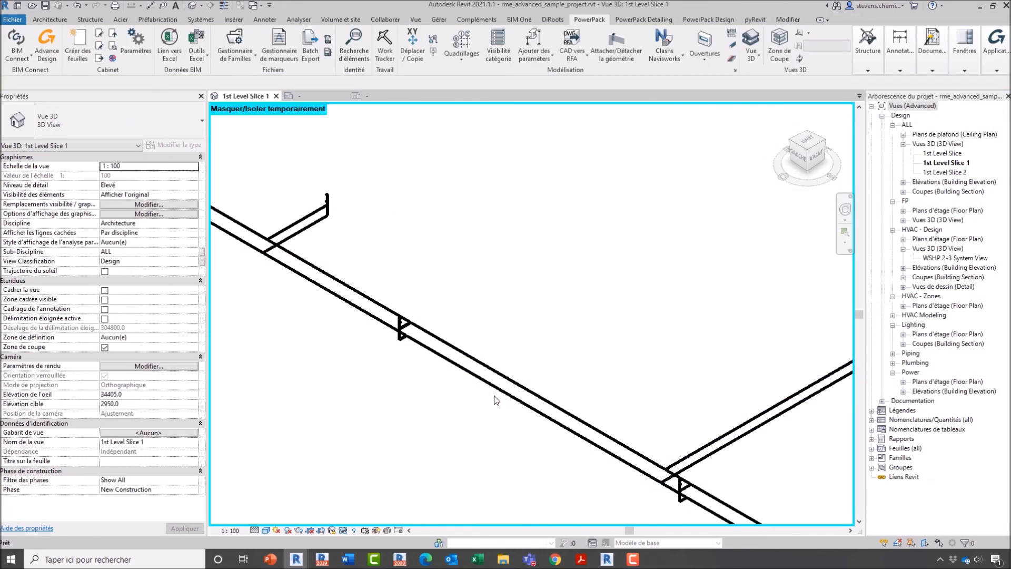
- Tag the long isolated pipe by category with a leader and its wall thickness label (Ep), placed above the pipe
key(t)
key(g)
click(497, 374)
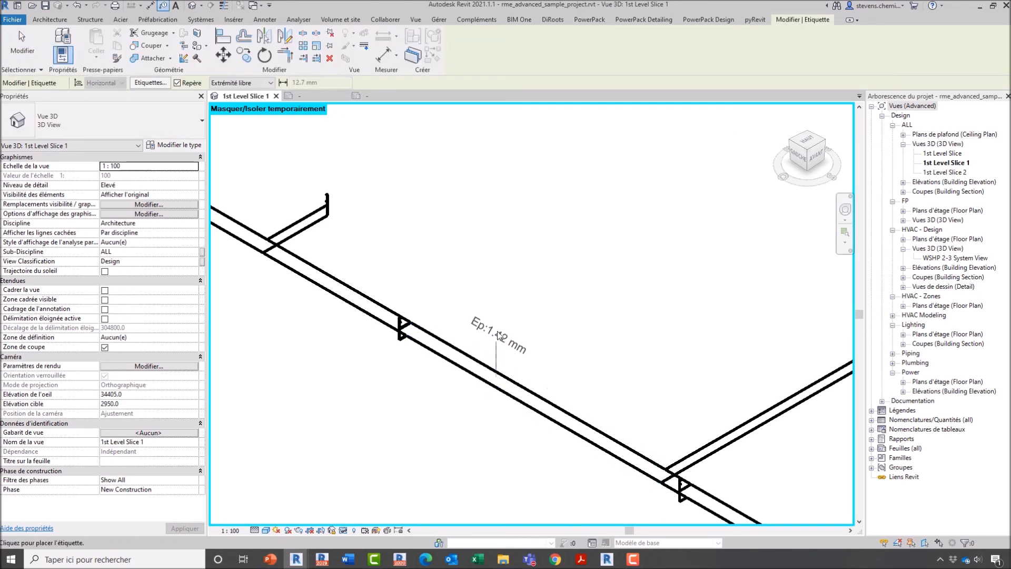
click(541, 338)
key(Escape)
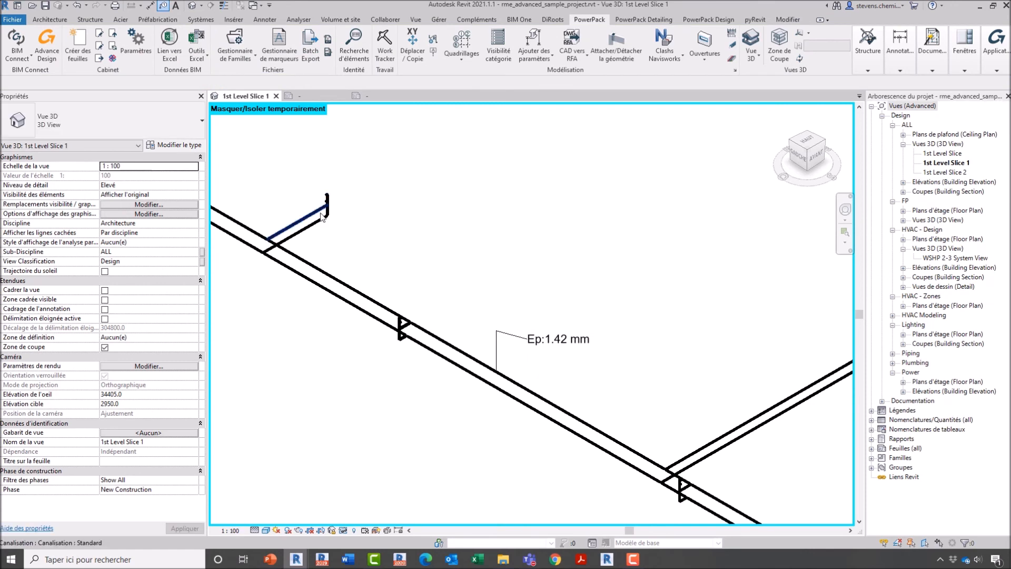
- Select the tagged pipe to examine its G.Thickness parameter and run the Epaisseur de Canalisation command for pipe thickness again
click(479, 362)
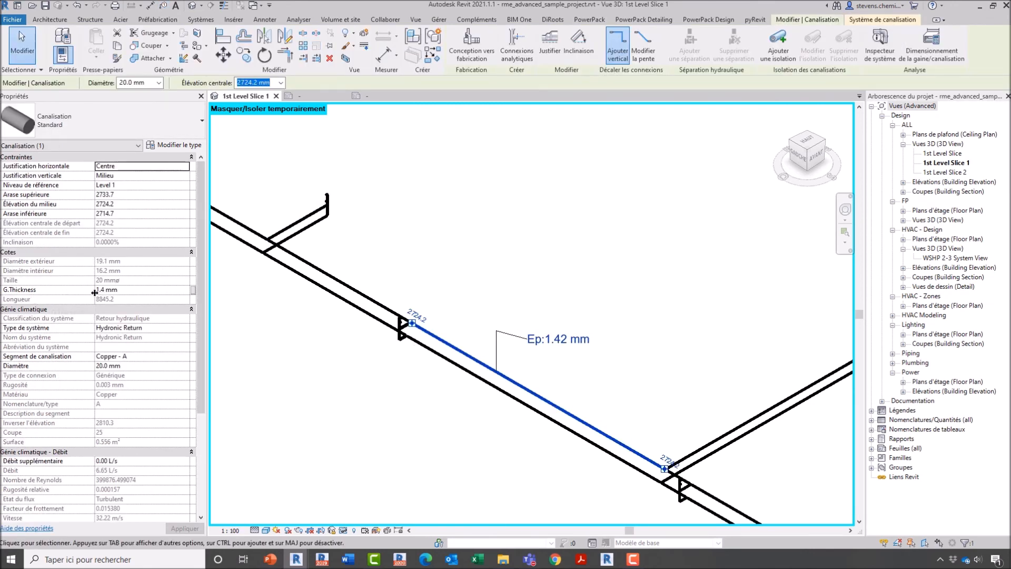
key(Escape)
click(550, 59)
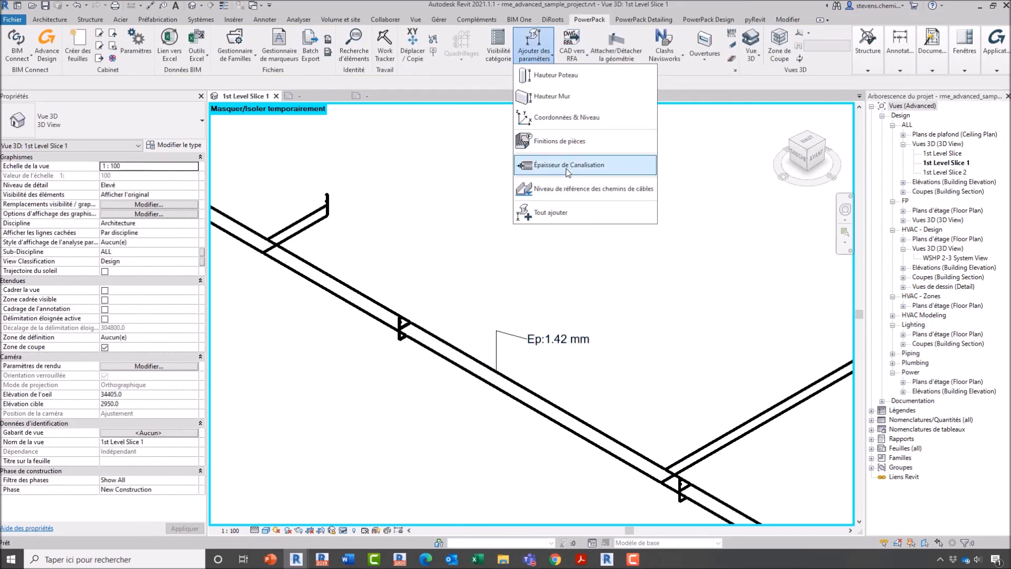
click(569, 169)
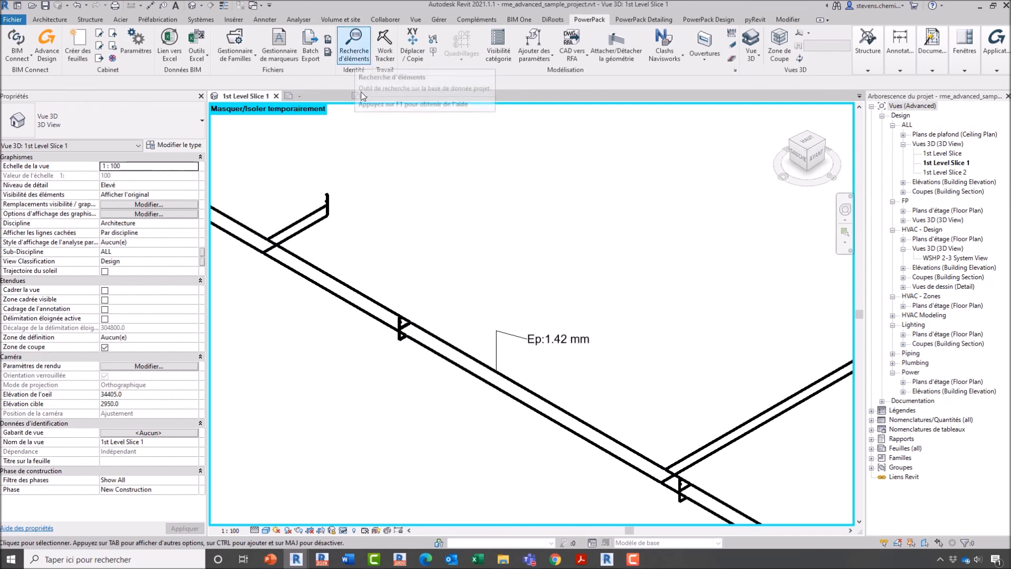
- Tag the lower isolated pipe on the neighbouring branch with a leader and its wall thickness label (Ep), placed below the pipe
scroll(514, 392, down, 5)
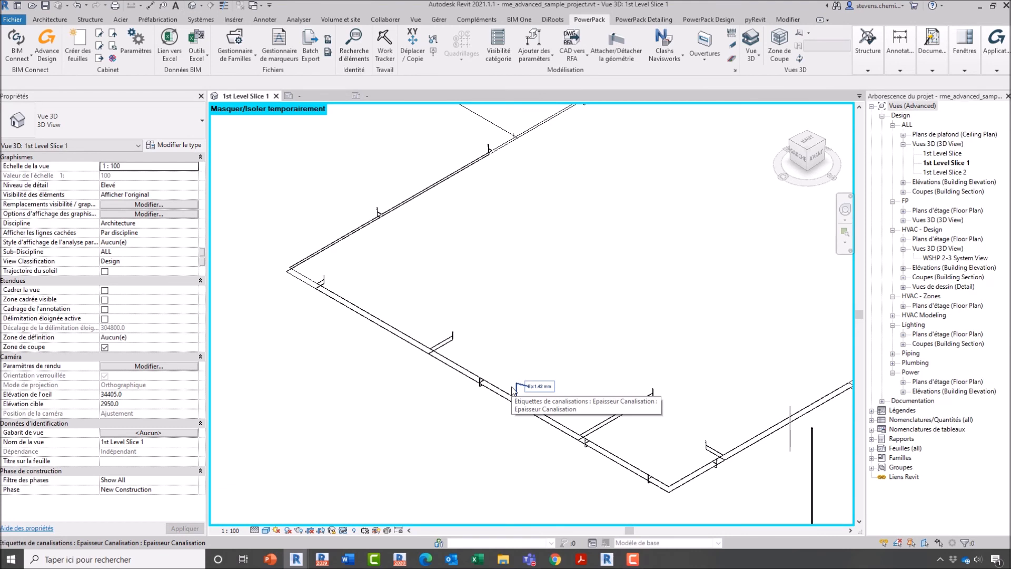
scroll(519, 391, down, 1)
middle_drag(568, 403, 507, 383)
scroll(679, 331, up, 6)
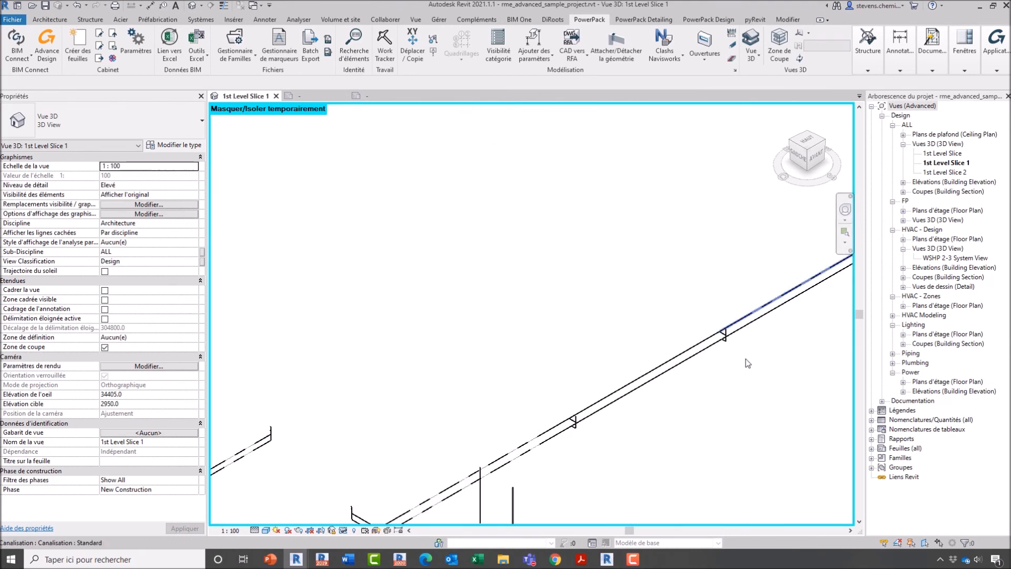
key(t)
key(g)
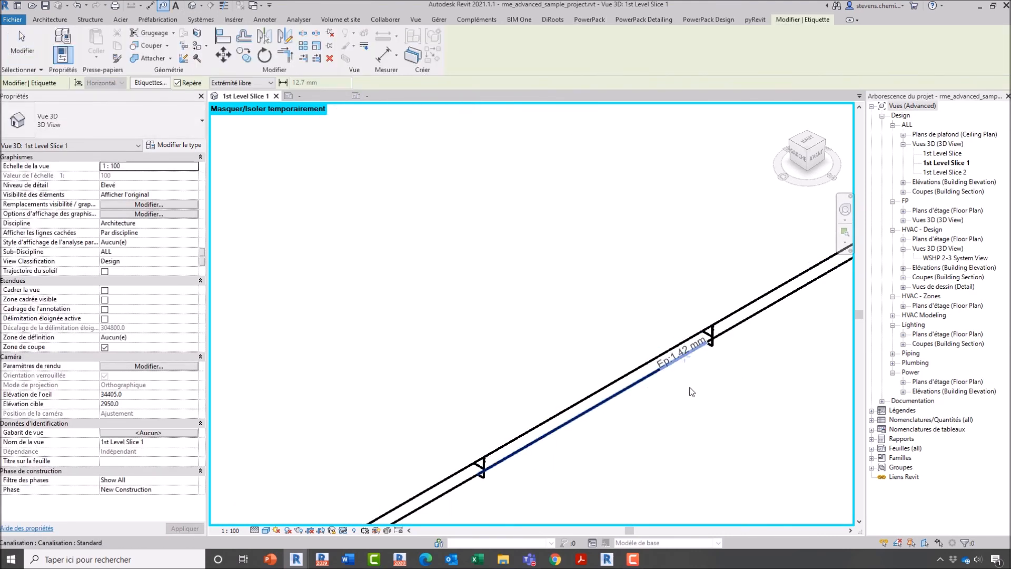
click(695, 390)
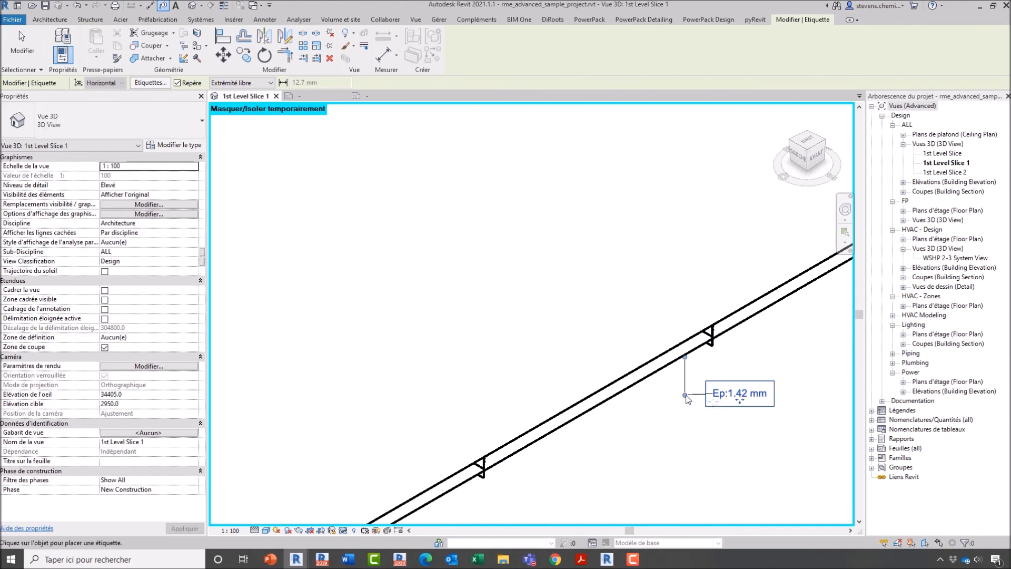
key(Escape)
- Reset the temporary isolation in the 3D view so that all model elements are displayed
scroll(591, 346, down, 3)
middle_drag(527, 345, 659, 381)
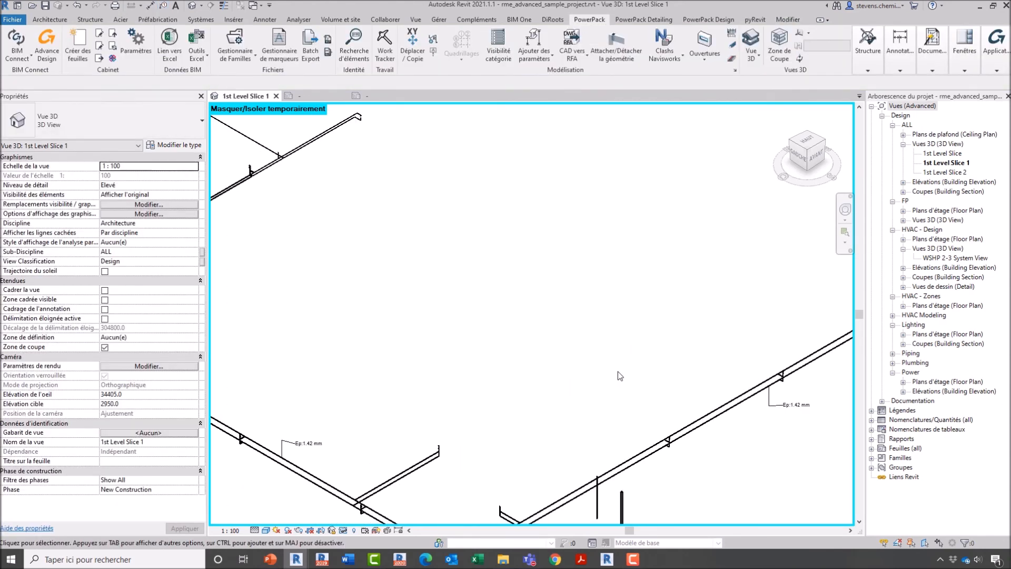
key(h)
key(r)
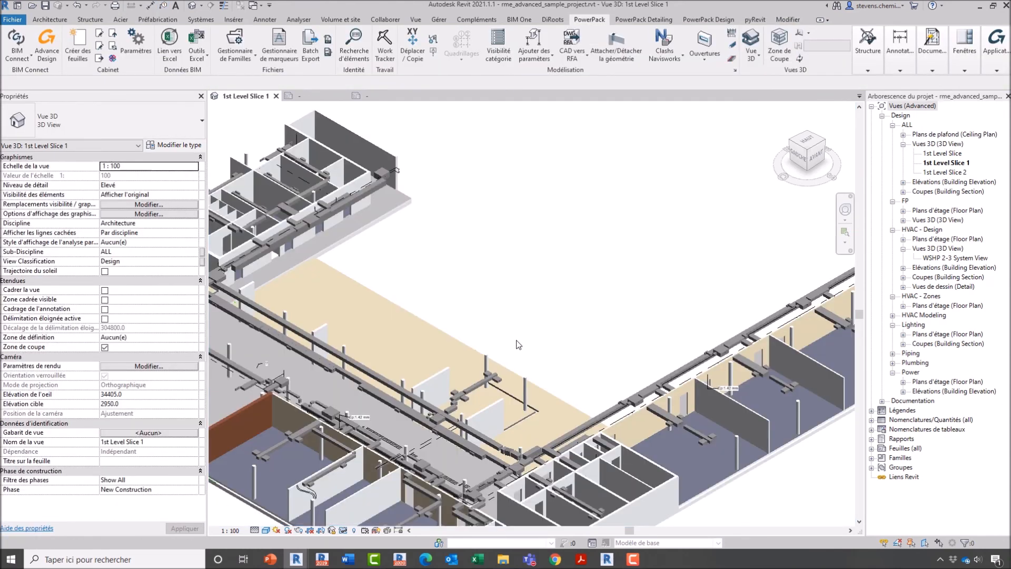
- Move the first pipe's thickness tag away from the ducts onto the open floor between the two staircases
scroll(337, 438, up, 3)
middle_drag(337, 439, 427, 405)
click(484, 349)
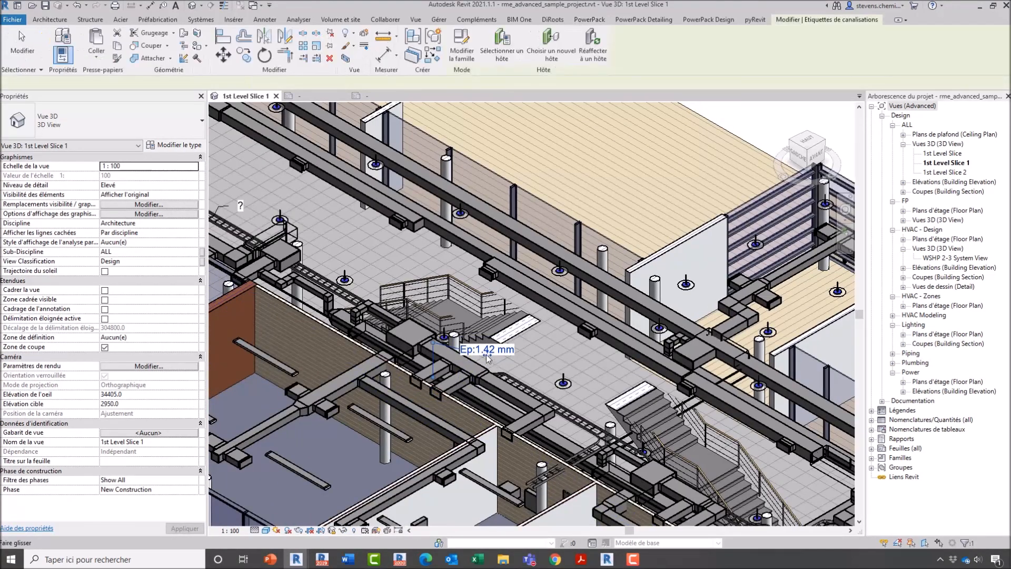
drag(529, 358, 480, 352)
key(Escape)
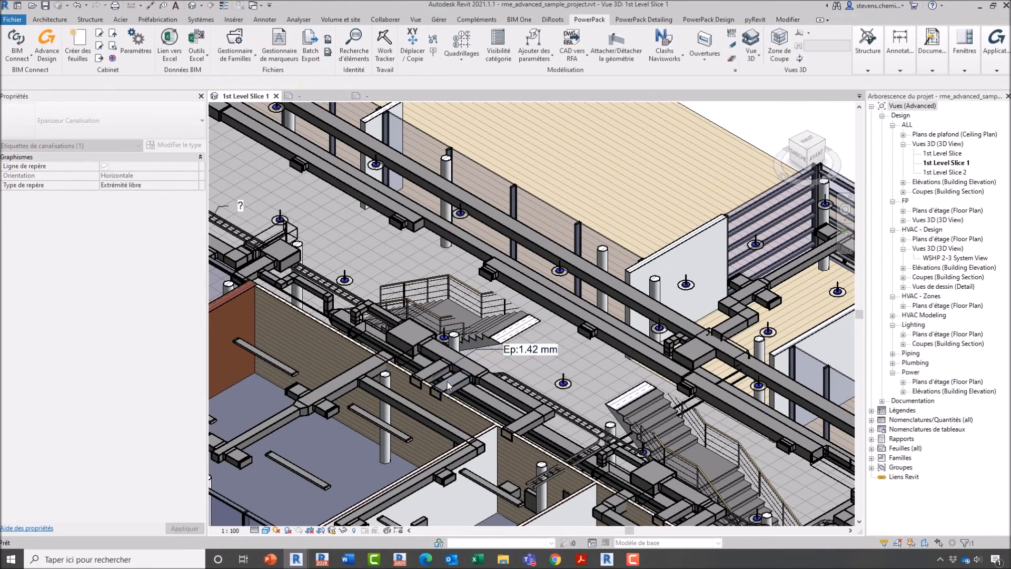
scroll(495, 390, down, 2)
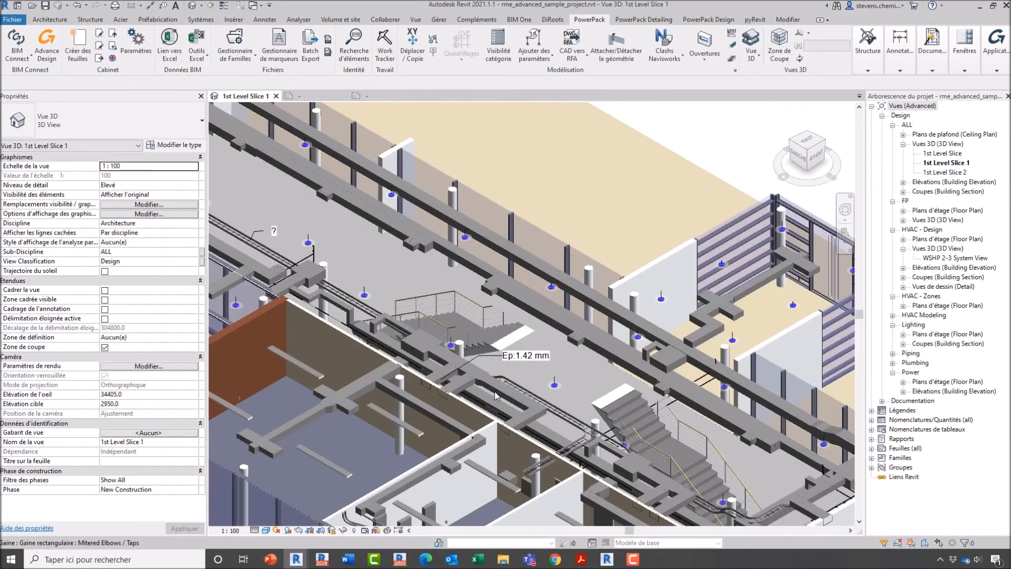